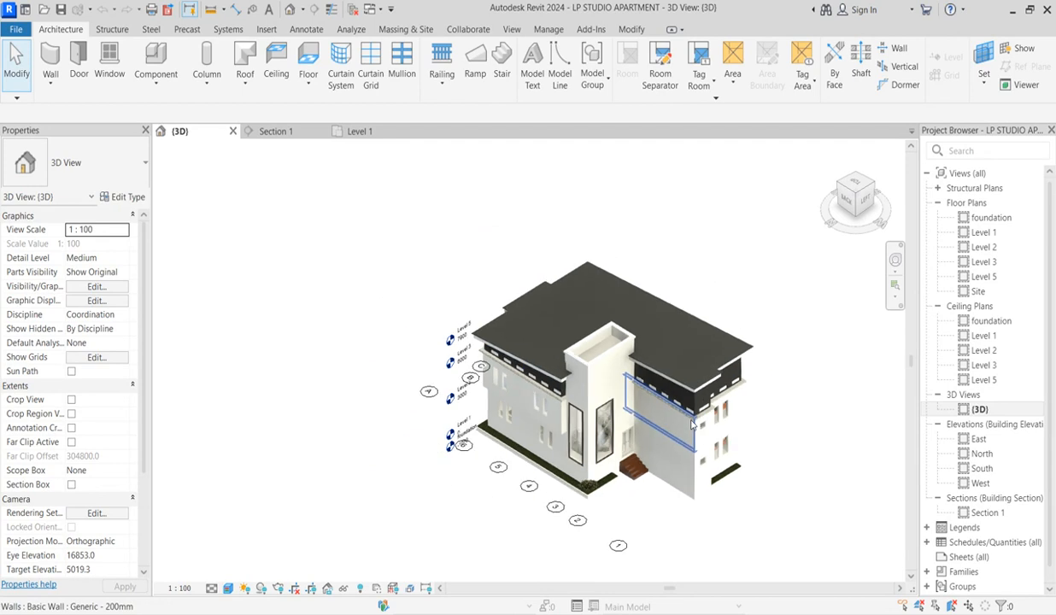
Inspect the apartment building in the 3D view and open the Level 1 floor plan.
scroll(704, 424, up, 4)
scroll(598, 423, up, 2)
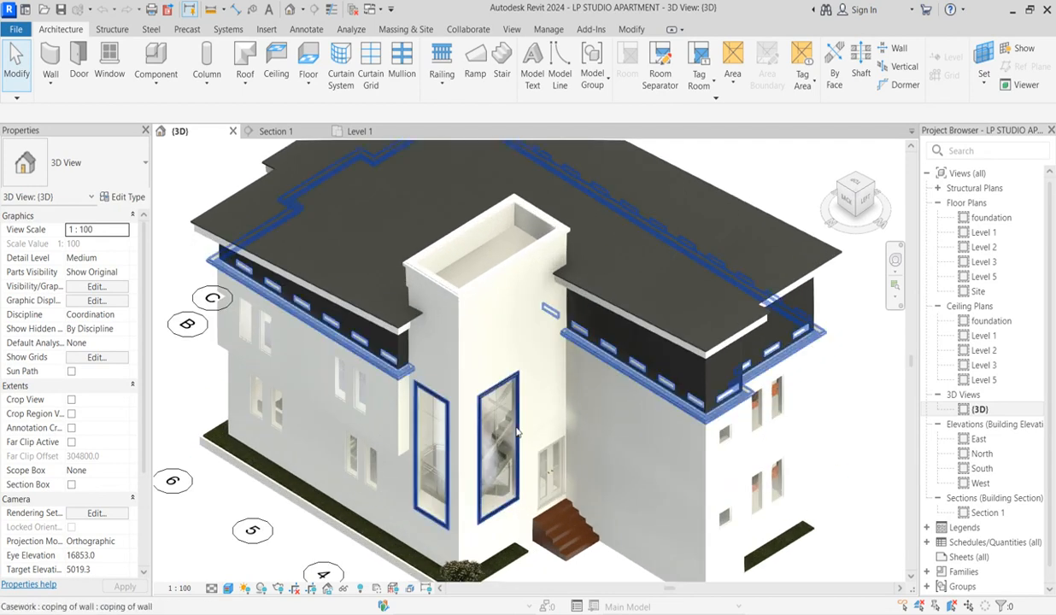
scroll(512, 440, down, 3)
scroll(513, 441, down, 2)
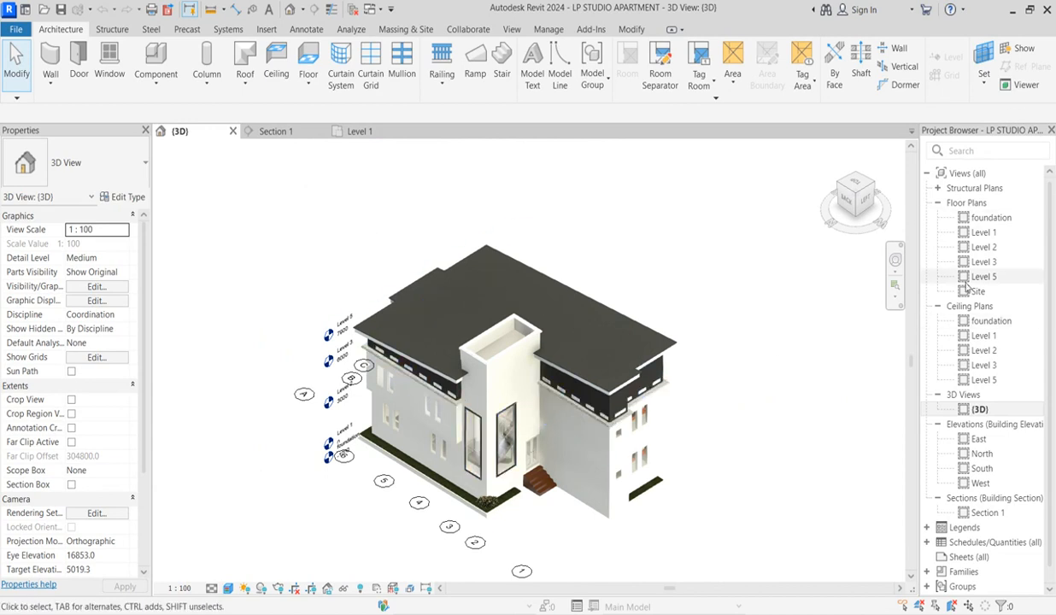
double_click(984, 233)
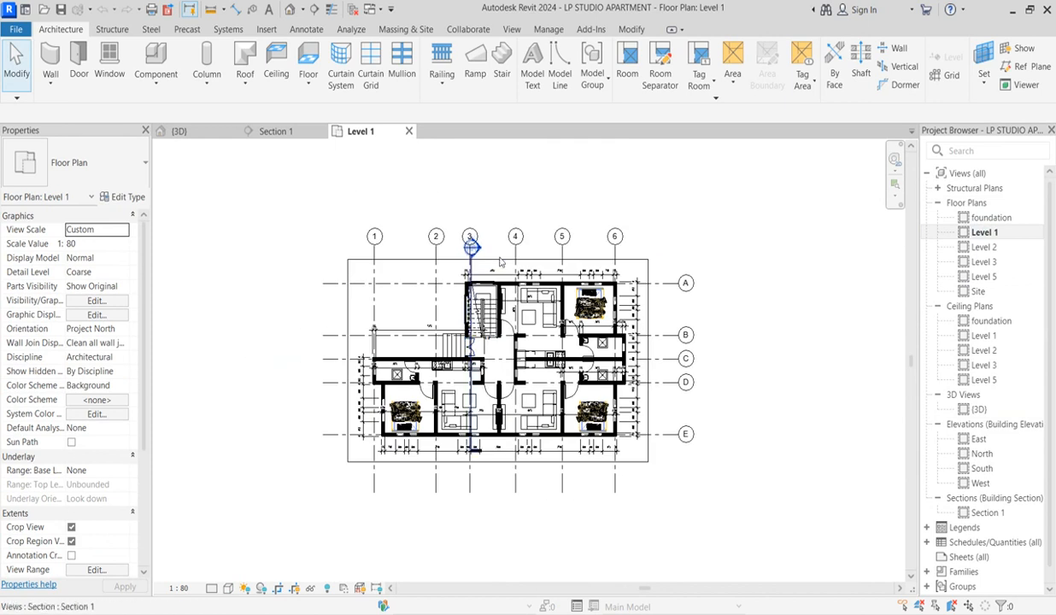
scroll(487, 252, up, 2)
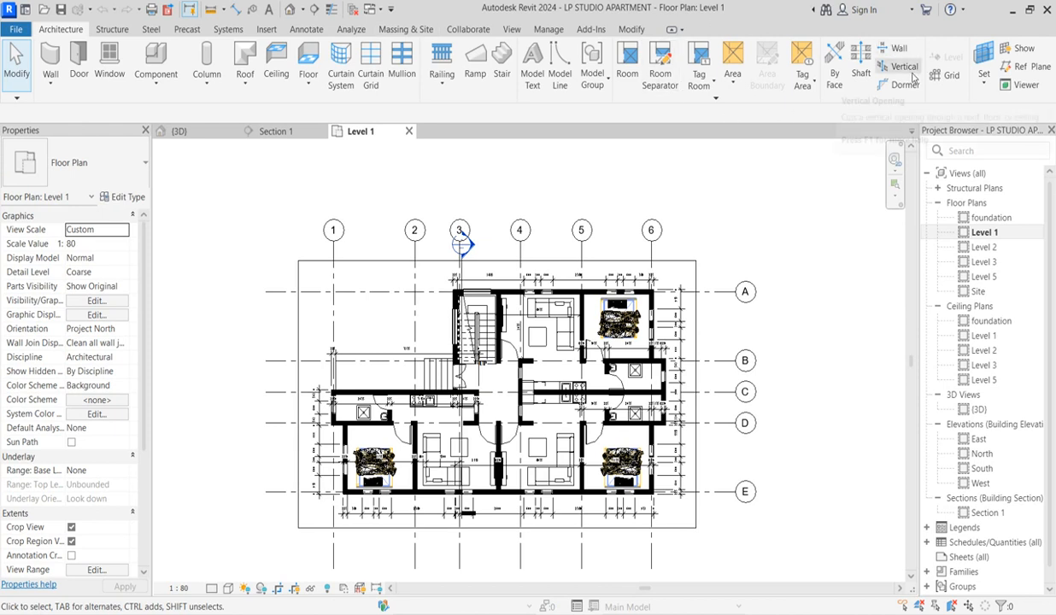
Draw a building section horizontally across the full width of the Level 1 plan, between grids D and E.
click(314, 12)
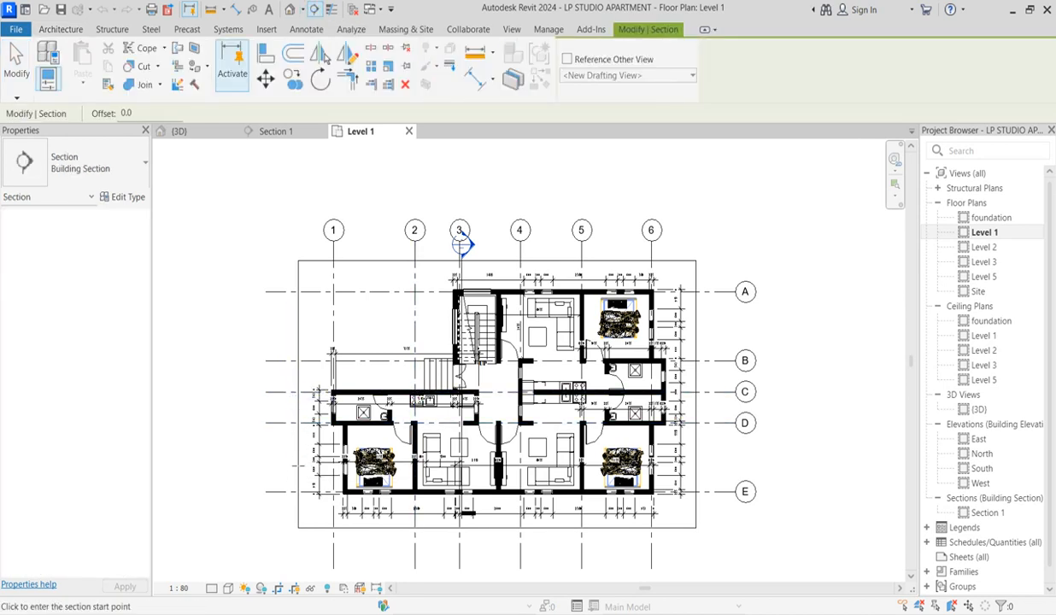
click(267, 443)
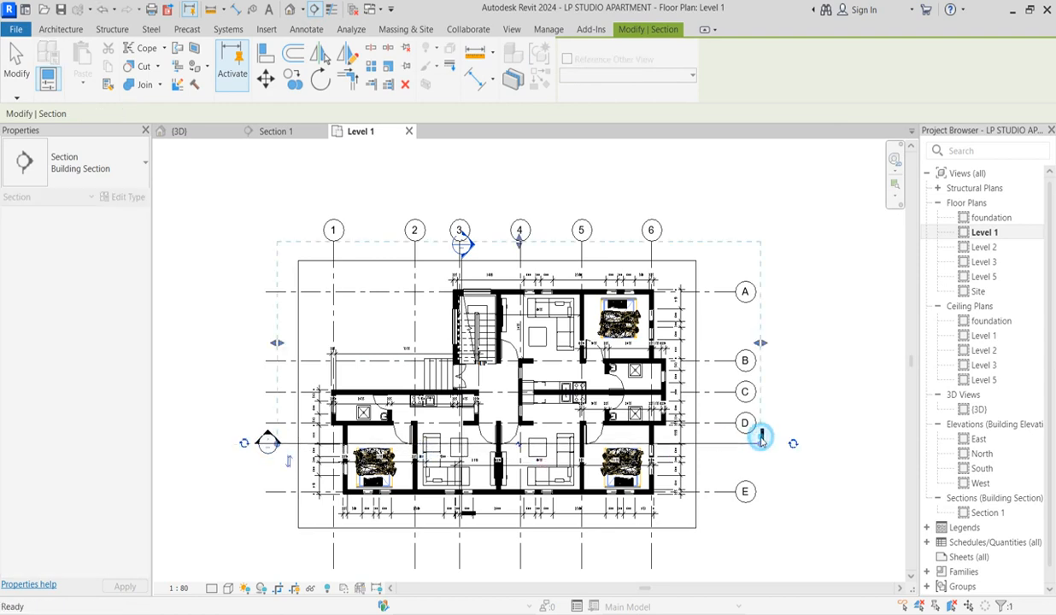
click(760, 443)
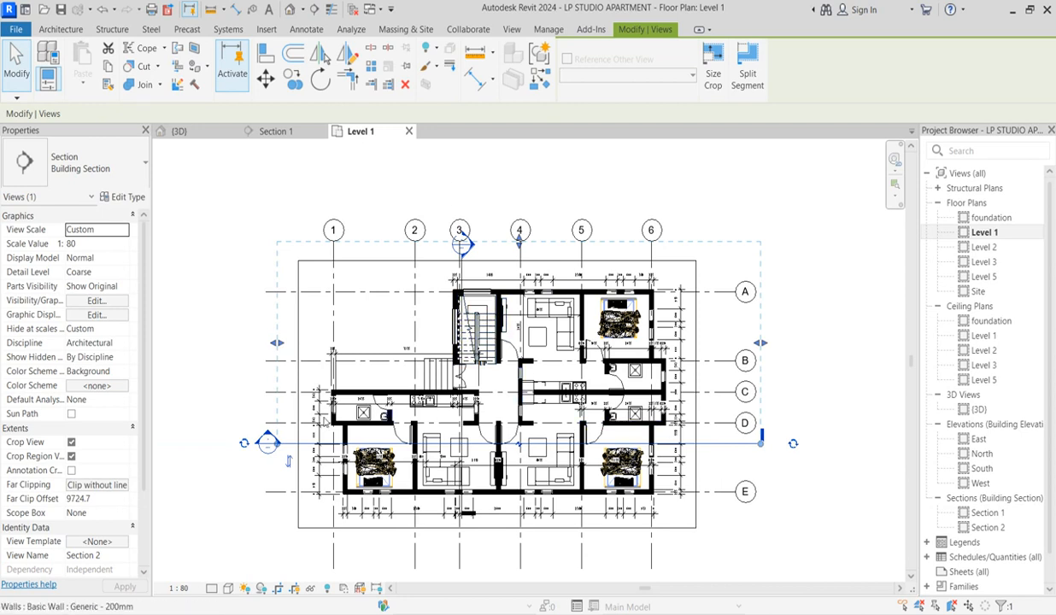
Flip the new section so it looks toward grid E, and open its section view.
click(289, 461)
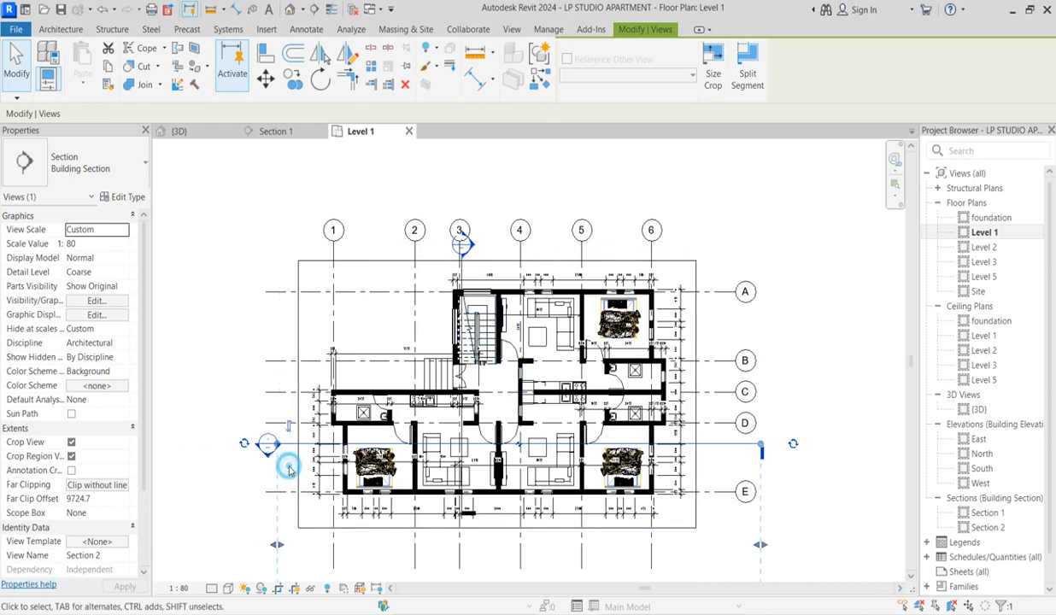
right_click(292, 451)
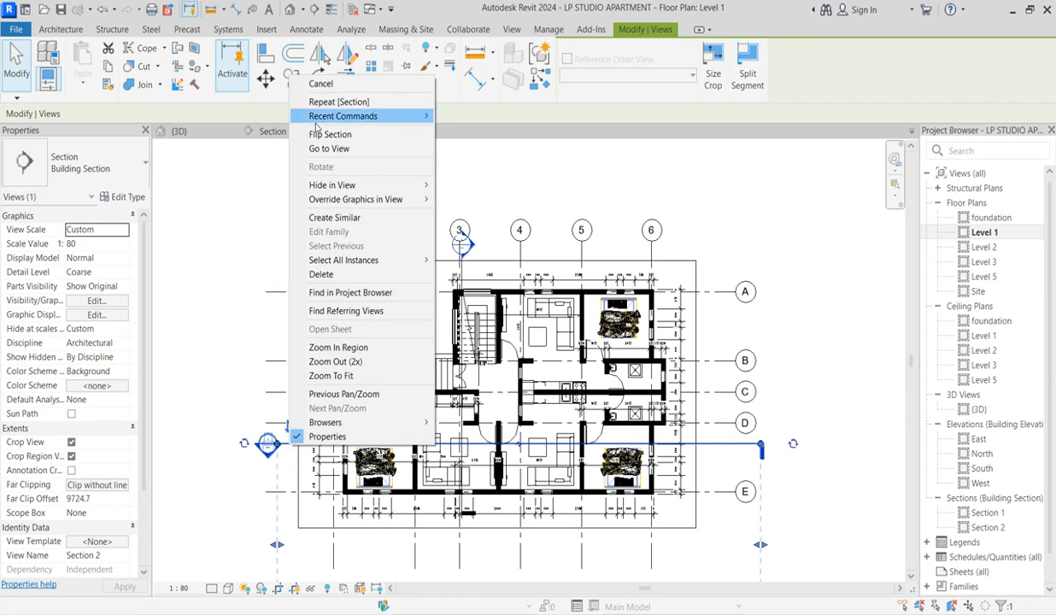
click(342, 151)
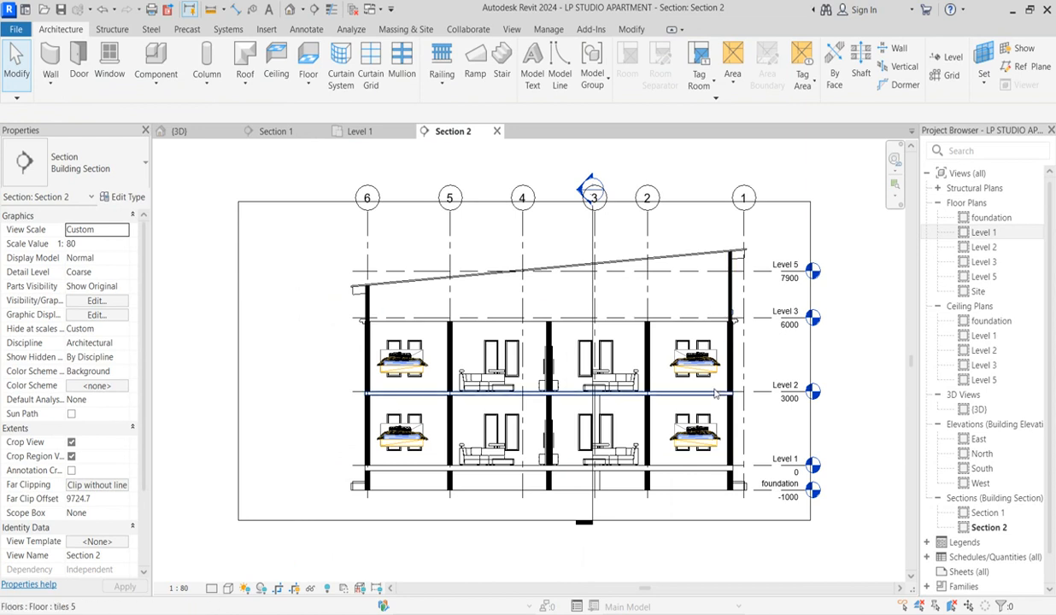
Select all Queen_size_2_6152 beds in the entire project and set their elevation from level to -900.
click(407, 375)
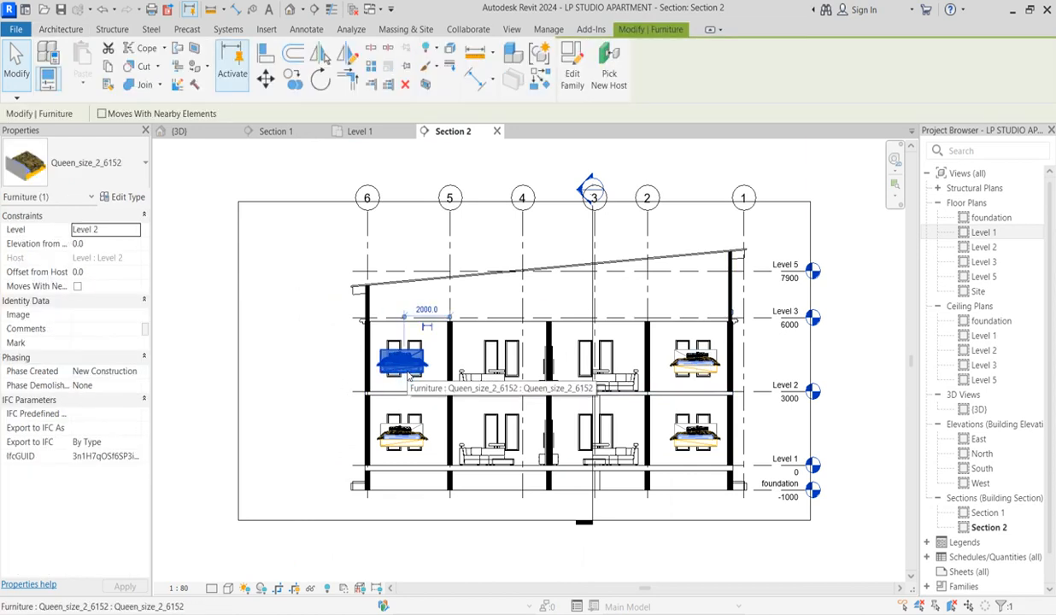
right_click(409, 376)
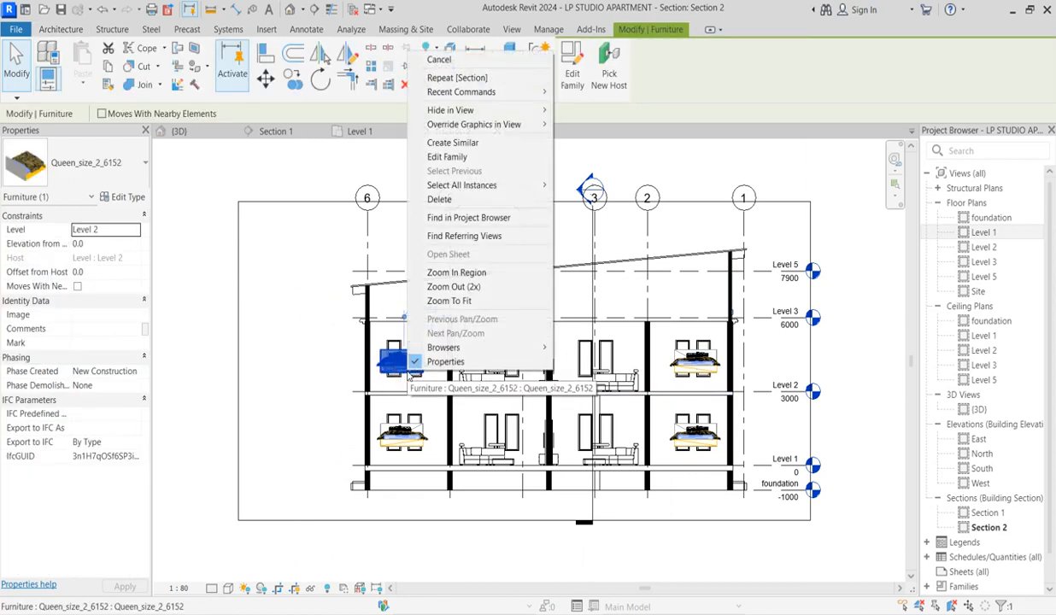
mouse_move(498, 193)
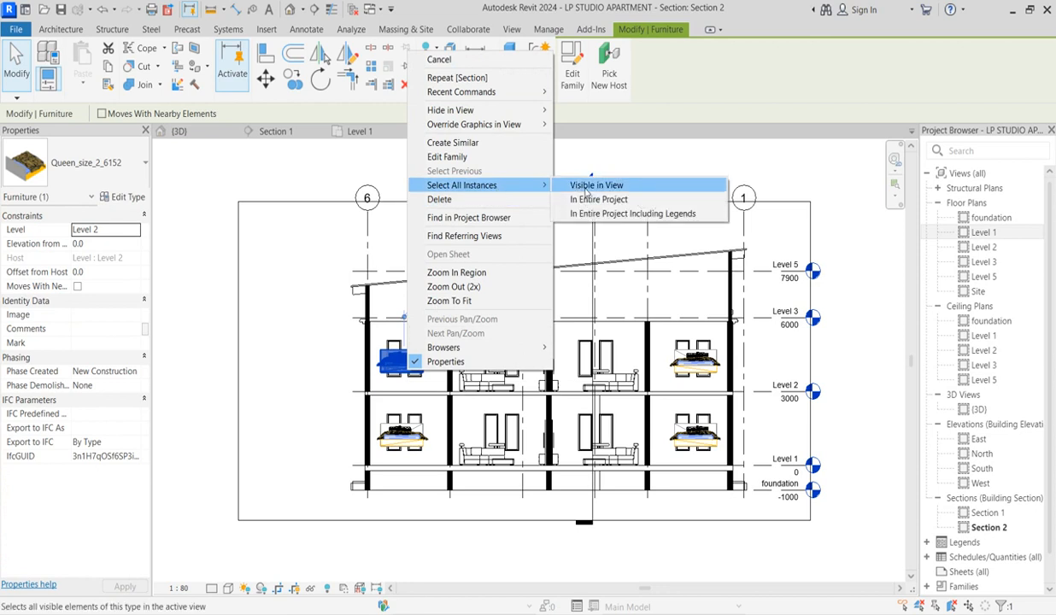
click(598, 199)
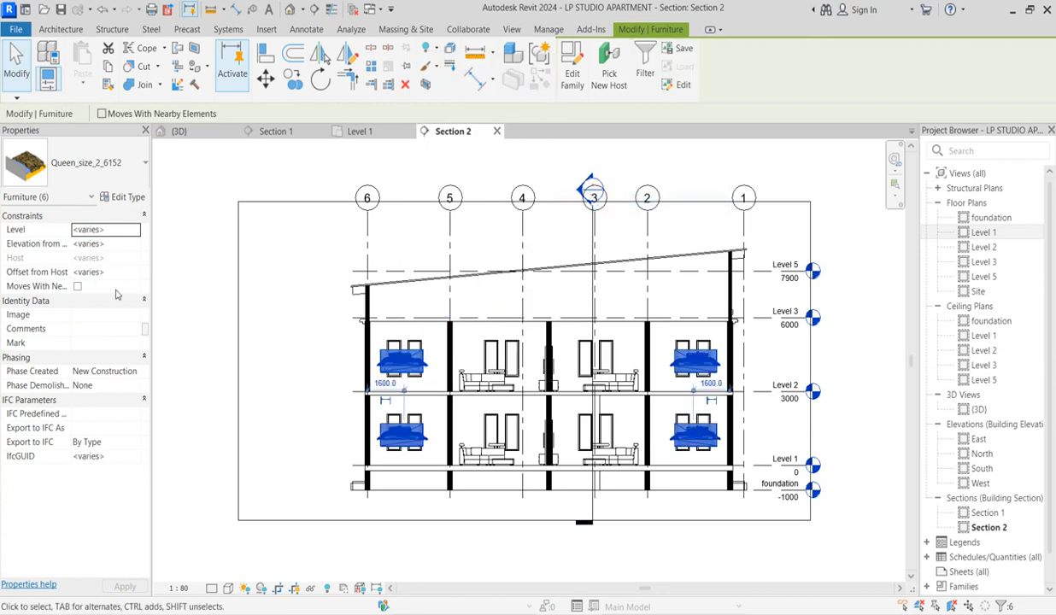
click(127, 247)
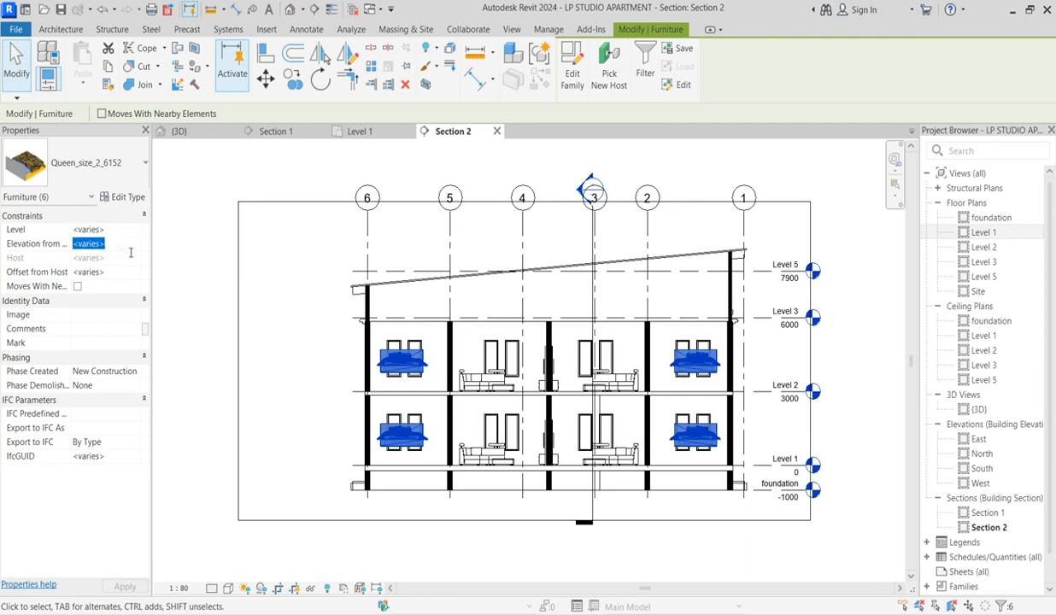
text(-900)
key(Return)
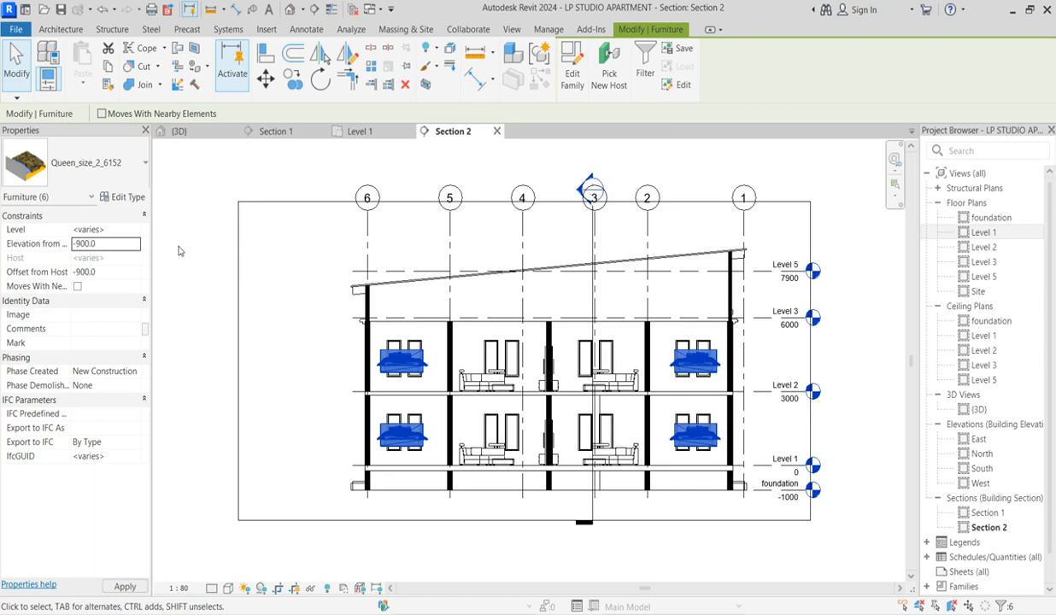
click(827, 339)
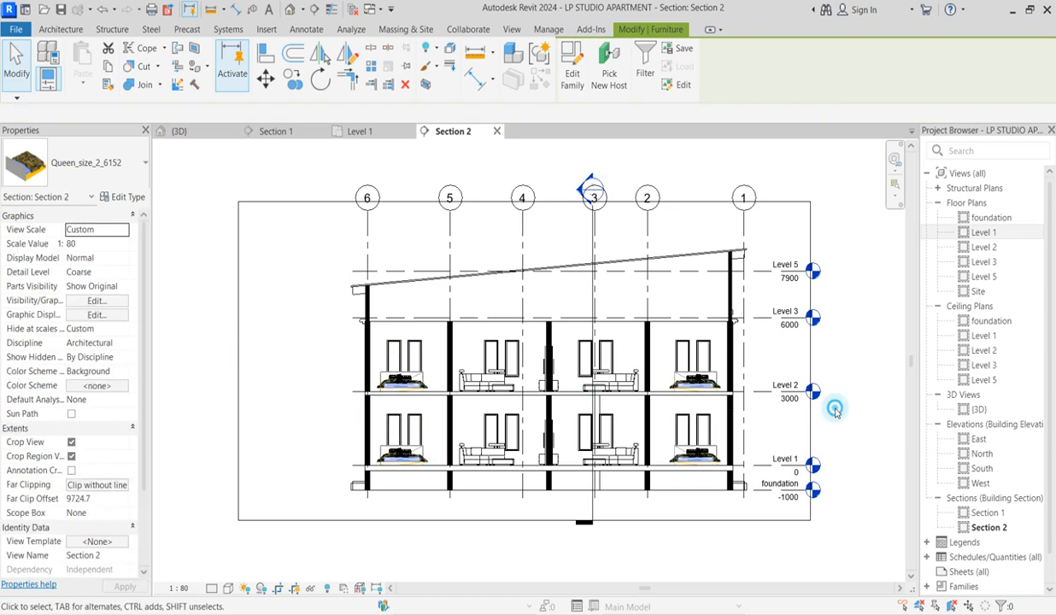
Examine the bed placement on both floors and the space under the sloped roof in the section.
scroll(563, 500, up, 2)
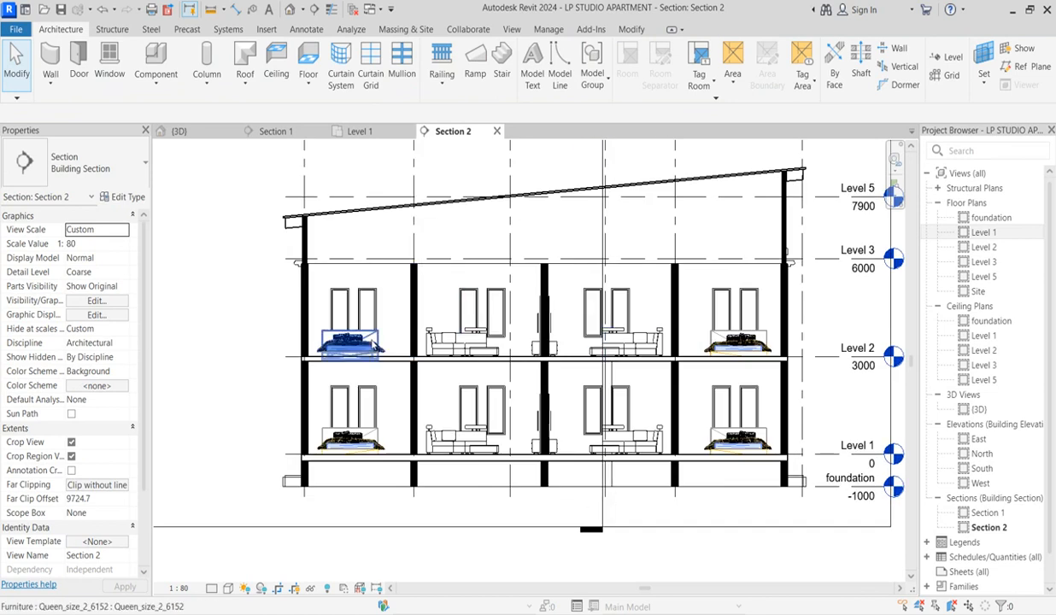
scroll(370, 334, up, 1)
scroll(383, 340, down, 2)
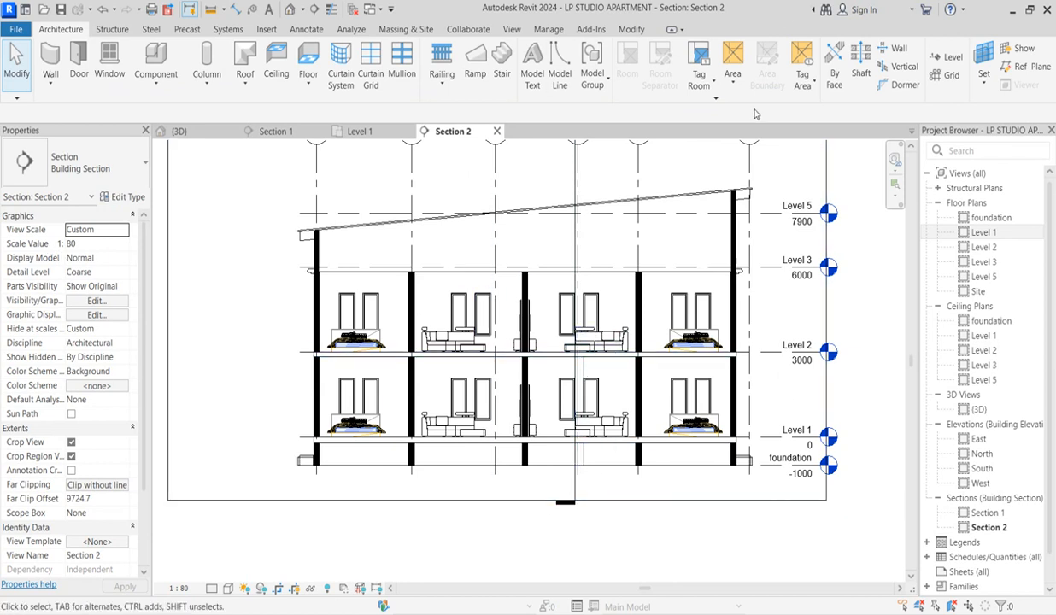
scroll(684, 192, up, 1)
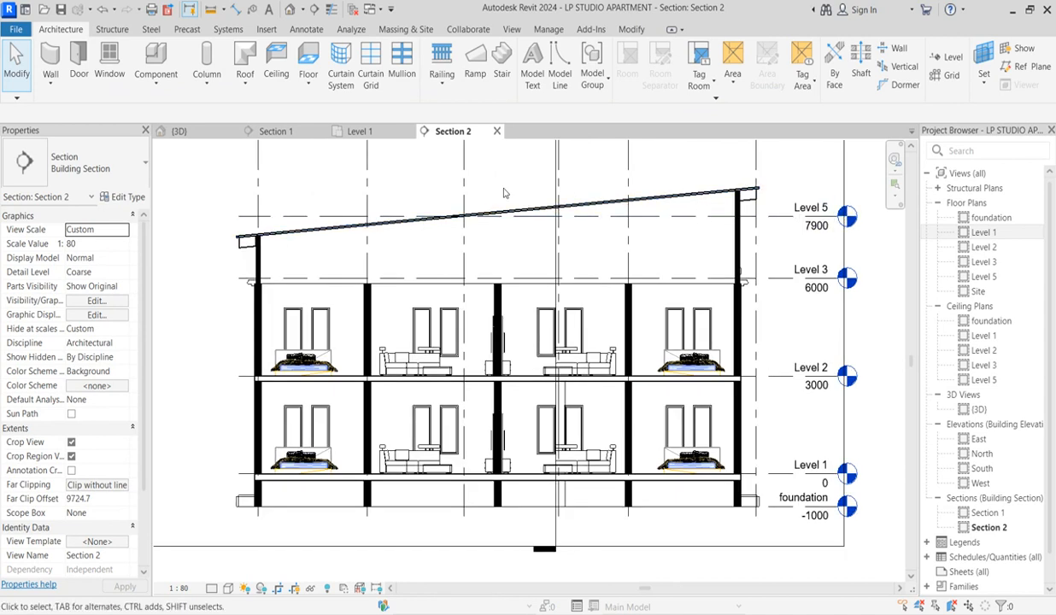
scroll(443, 216, up, 2)
scroll(513, 229, down, 4)
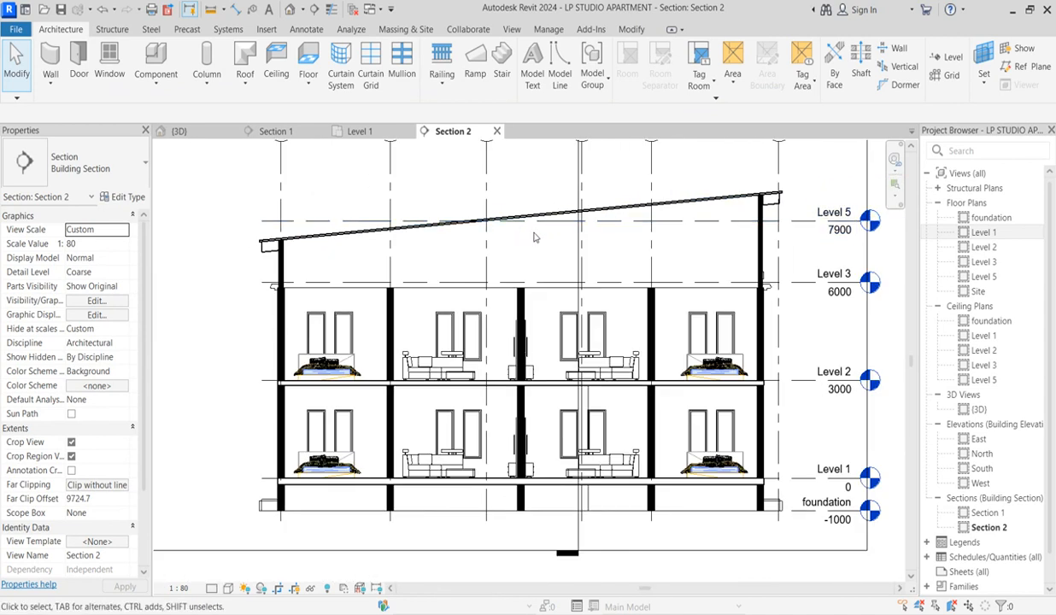
scroll(639, 202, up, 2)
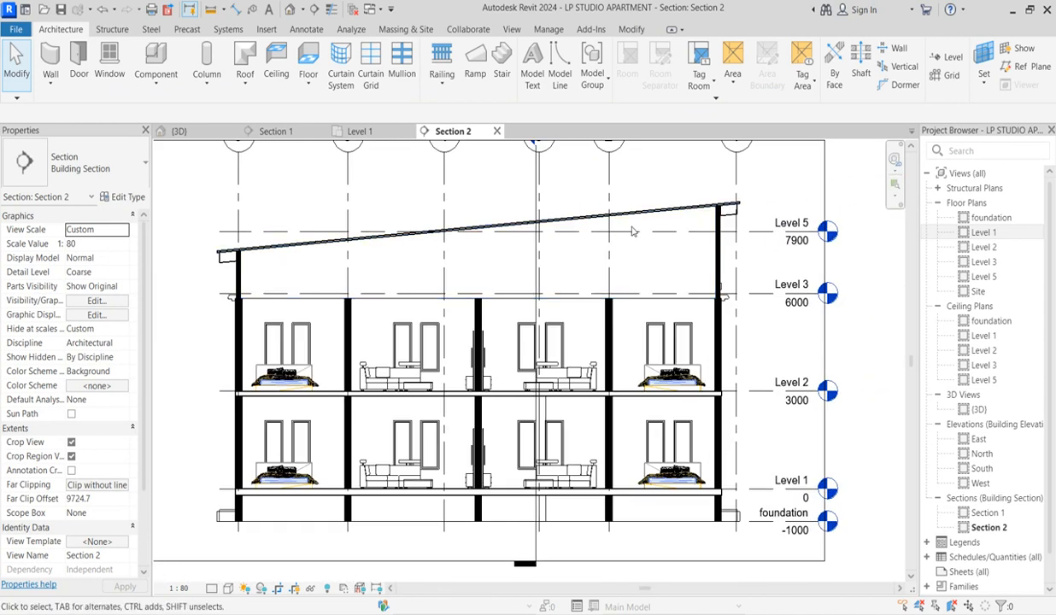
Try to place a truss in the section with the upper-floor wall picked as work plane, declining to load a truss family.
click(111, 30)
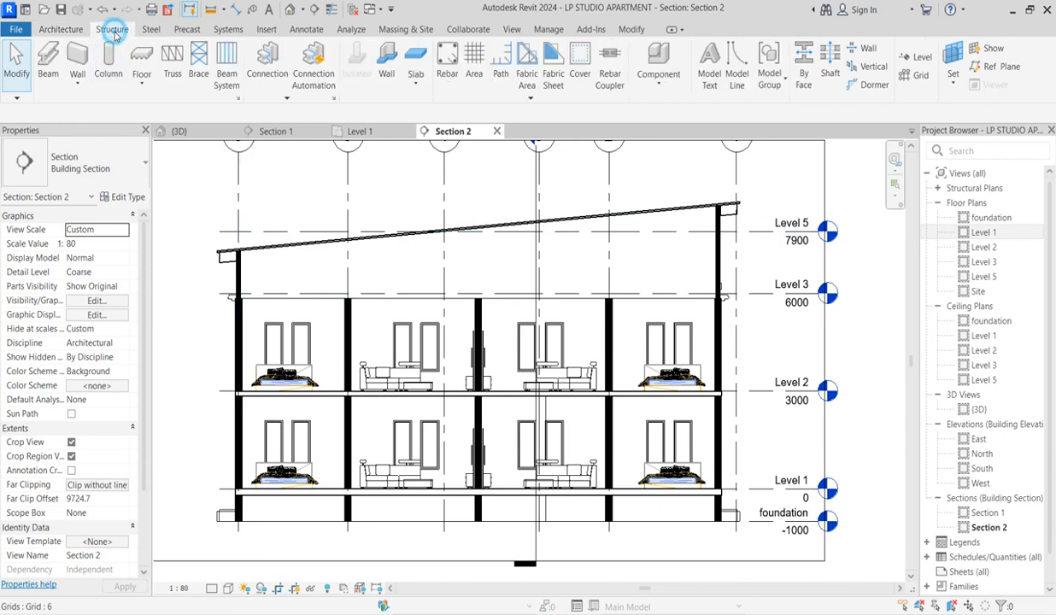
click(176, 68)
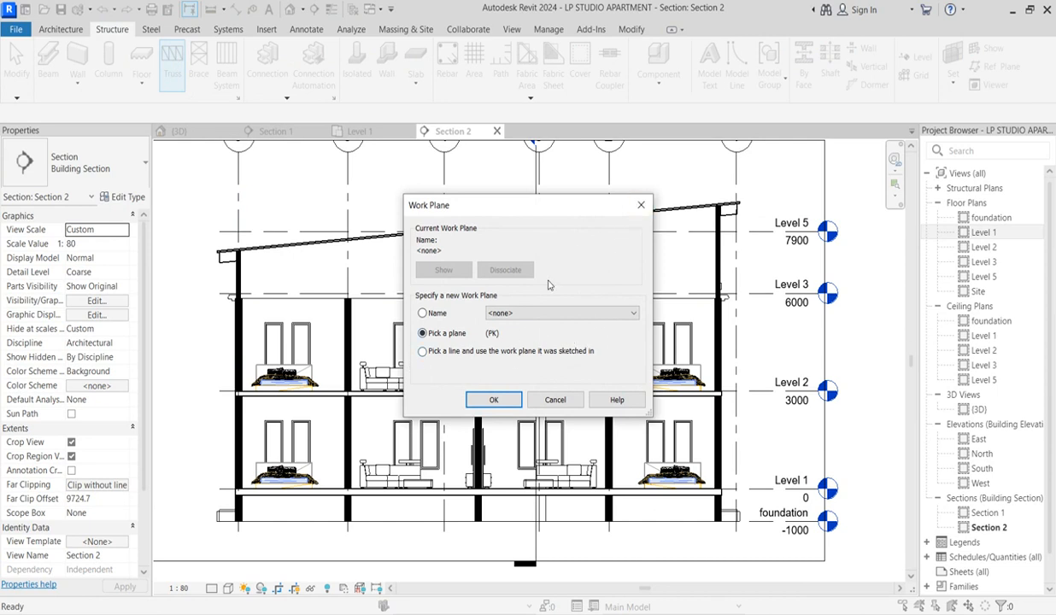
click(631, 313)
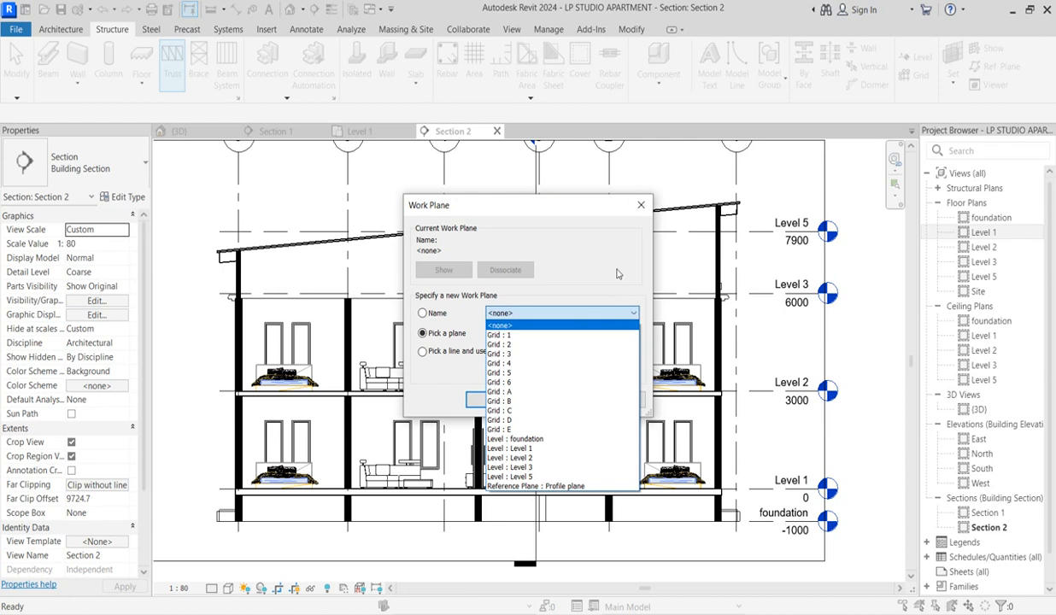
click(642, 205)
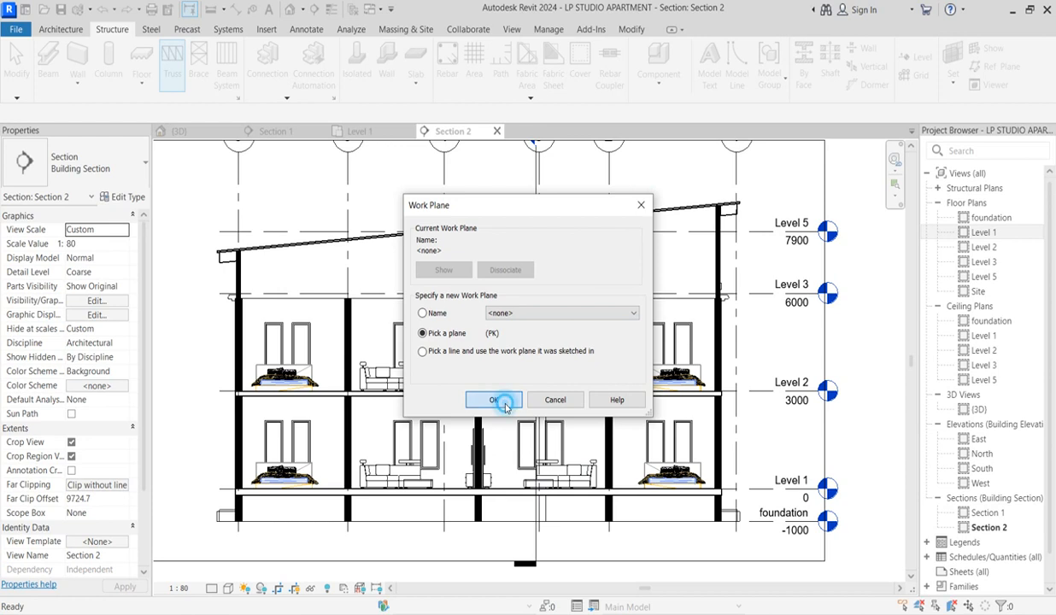
click(493, 400)
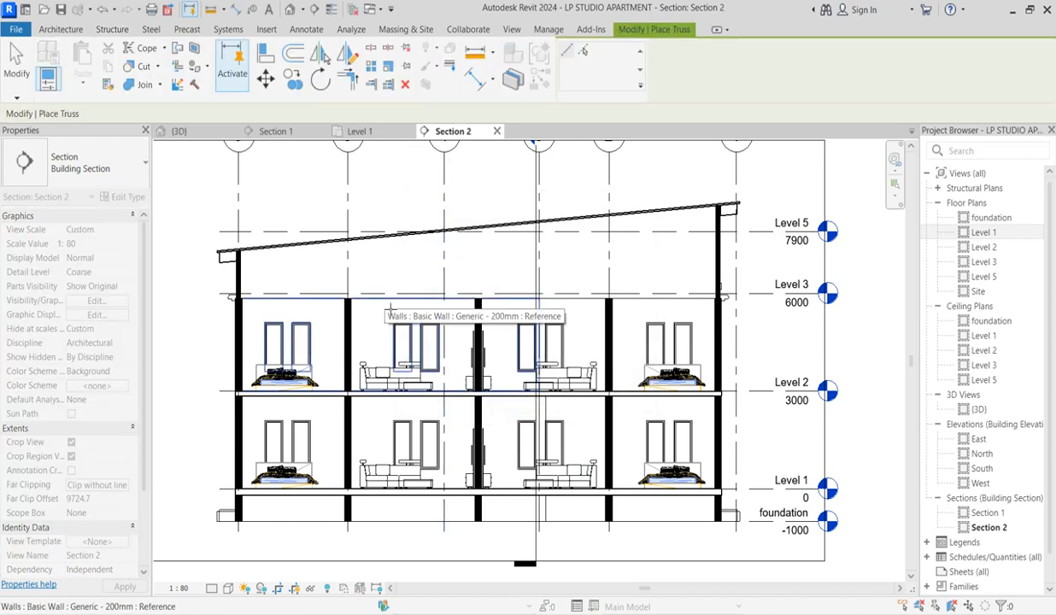
click(391, 309)
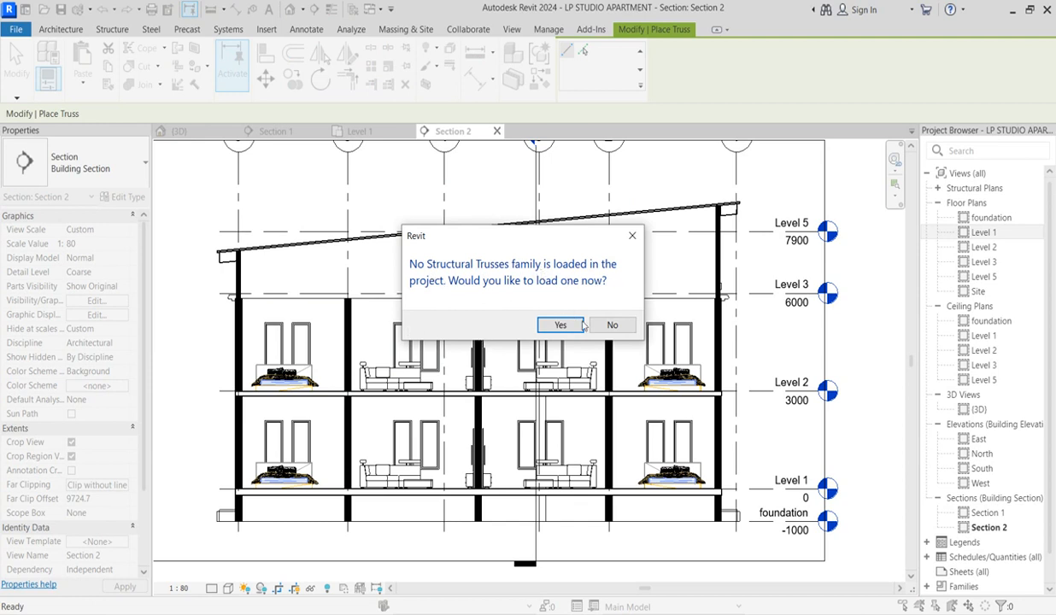
click(628, 238)
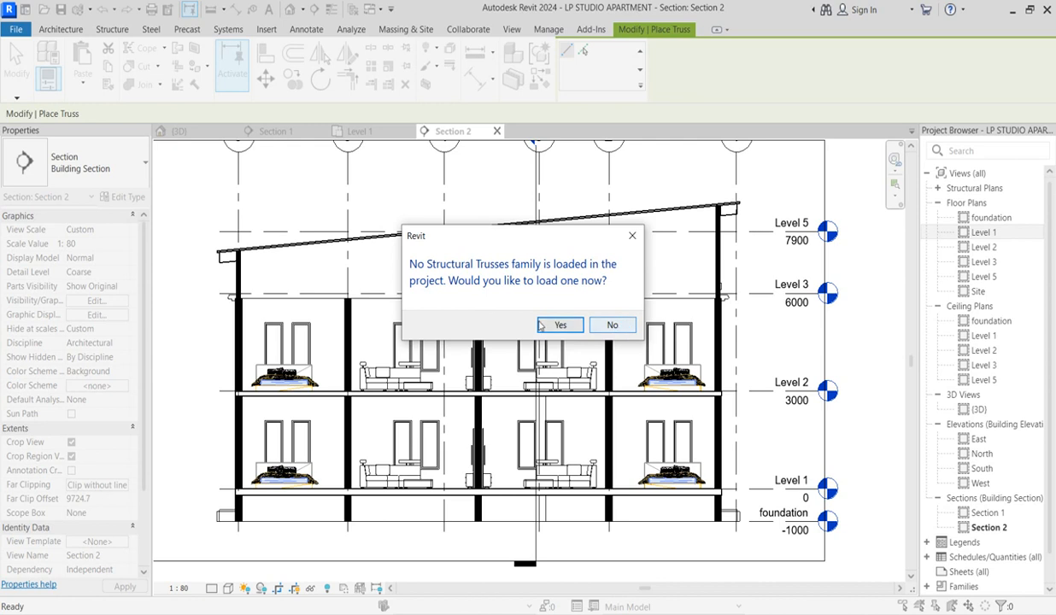
click(612, 325)
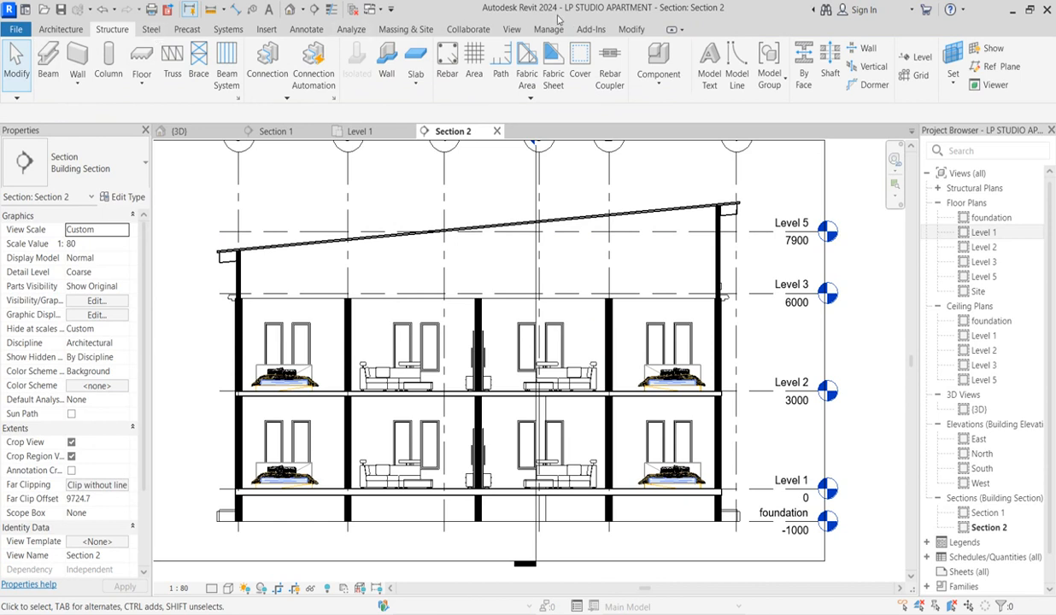
click(10, 15)
click(187, 160)
click(16, 29)
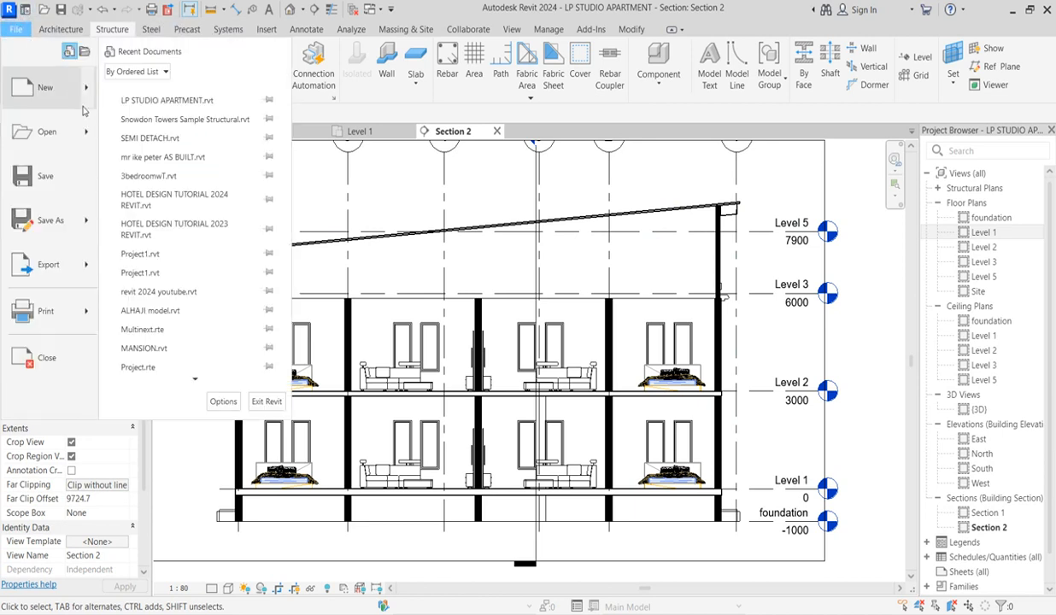
mouse_move(89, 89)
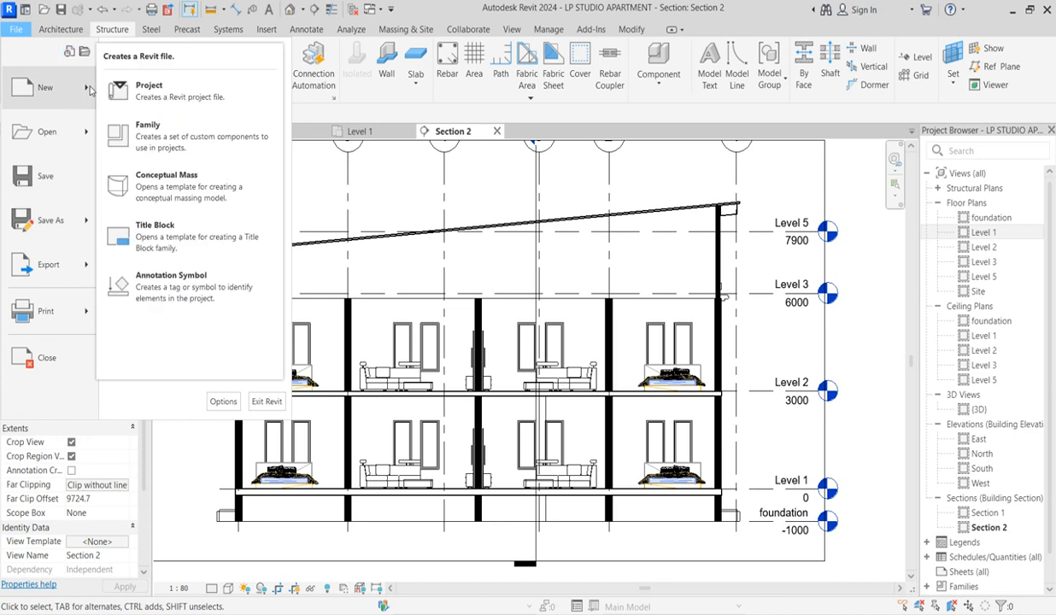
click(228, 94)
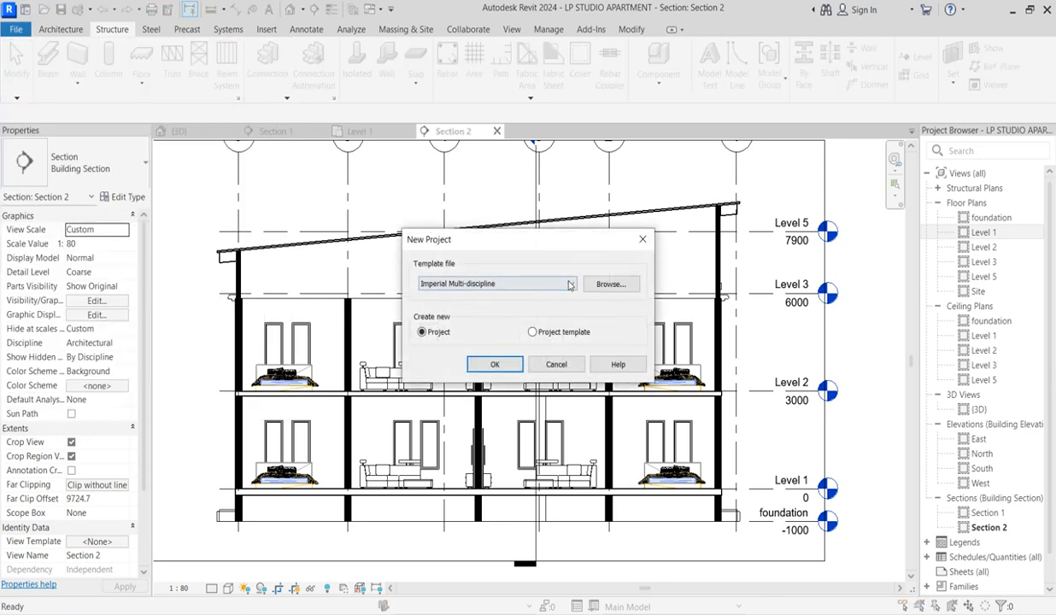
click(569, 284)
click(569, 284)
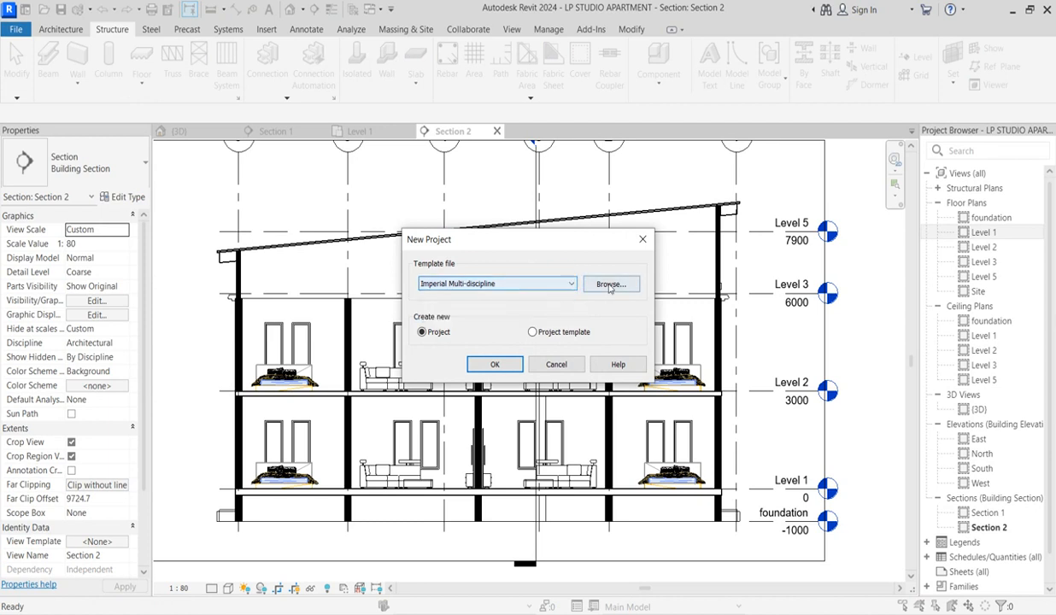
click(610, 284)
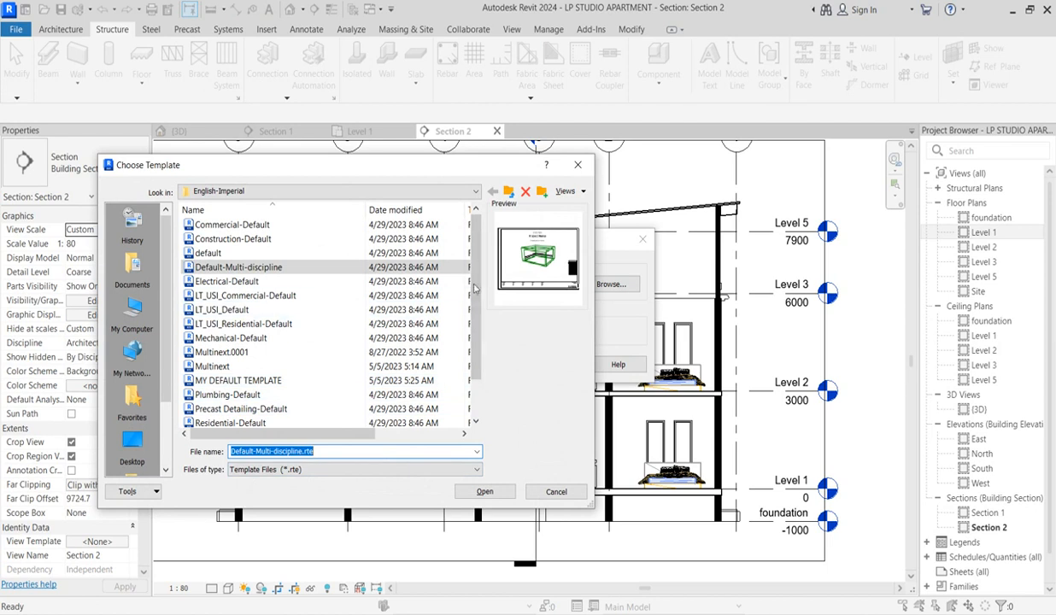
scroll(475, 278, down, 2)
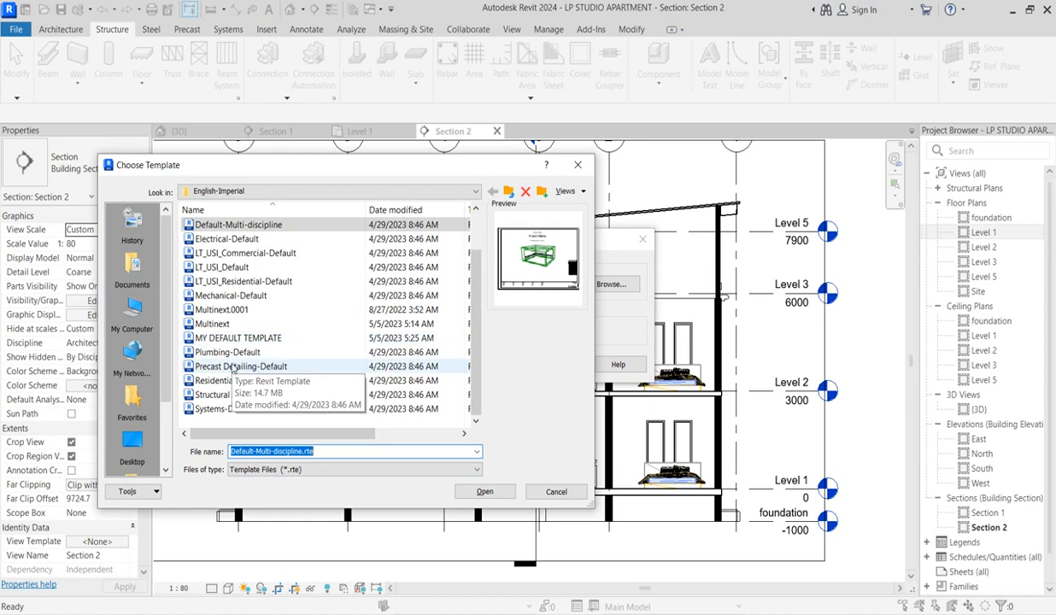
scroll(237, 380, up, 2)
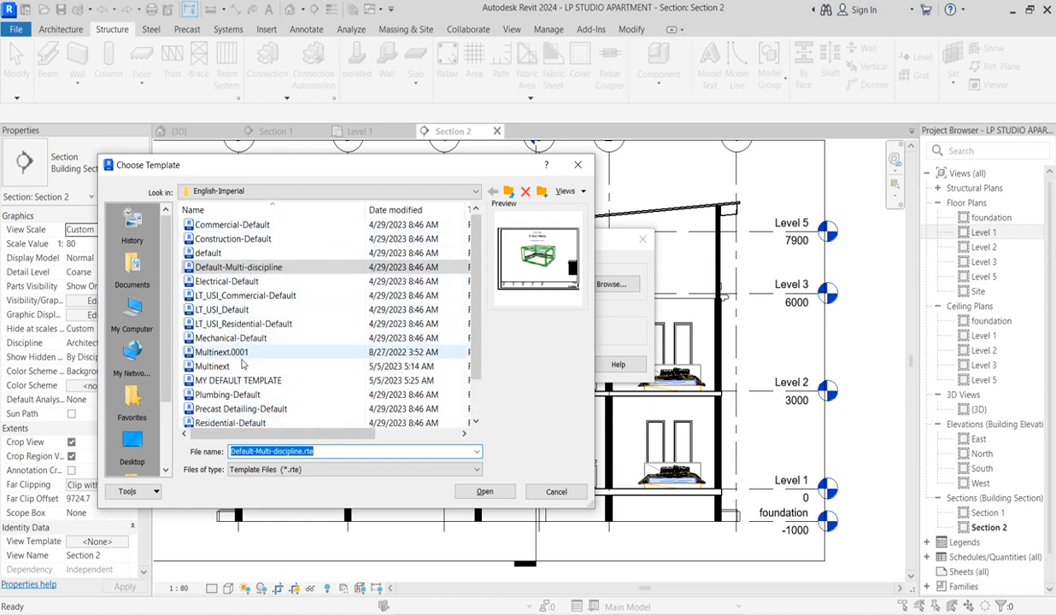
click(579, 166)
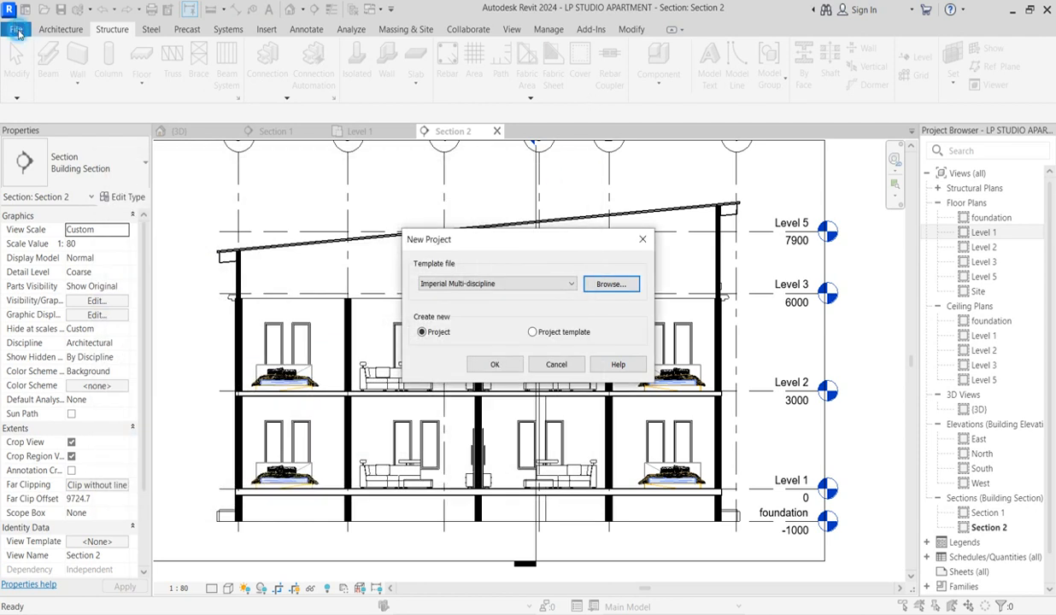
click(643, 240)
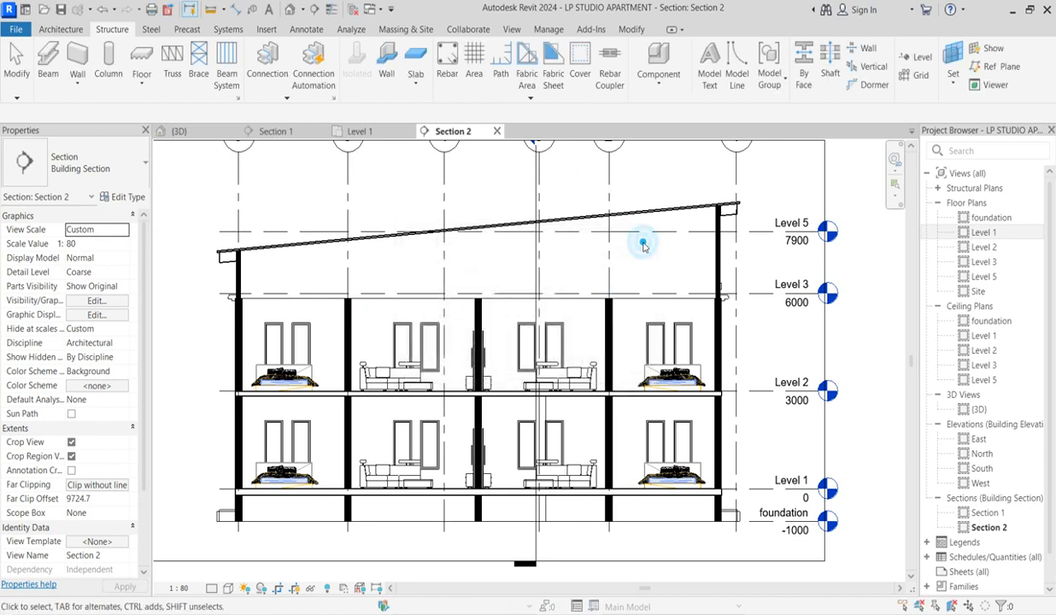
Open the Snowdon Towers Sample Structural model and display its Gross Building area plan for Parking.
click(22, 31)
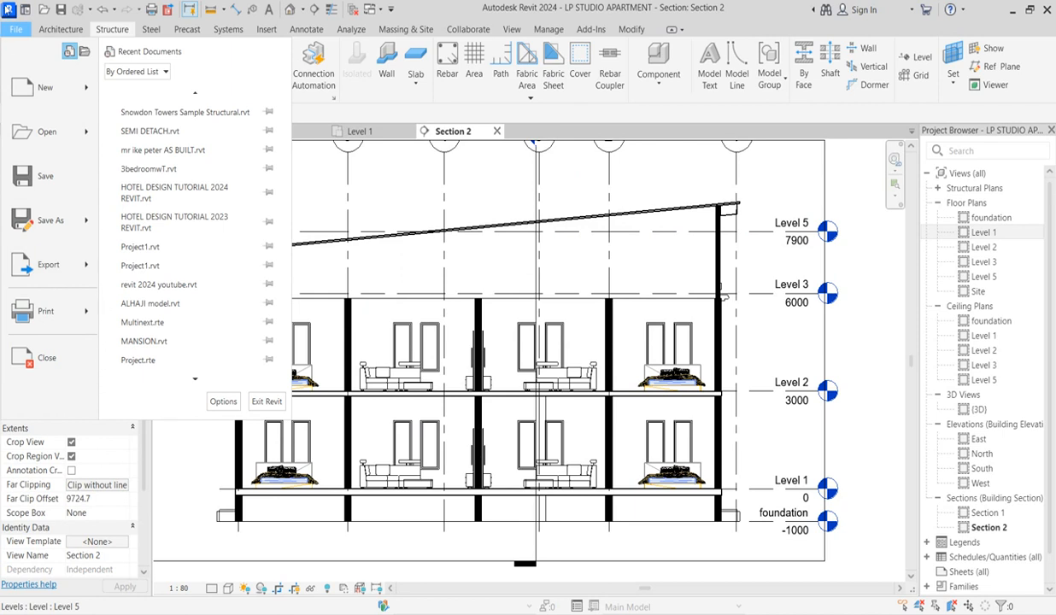
click(25, 9)
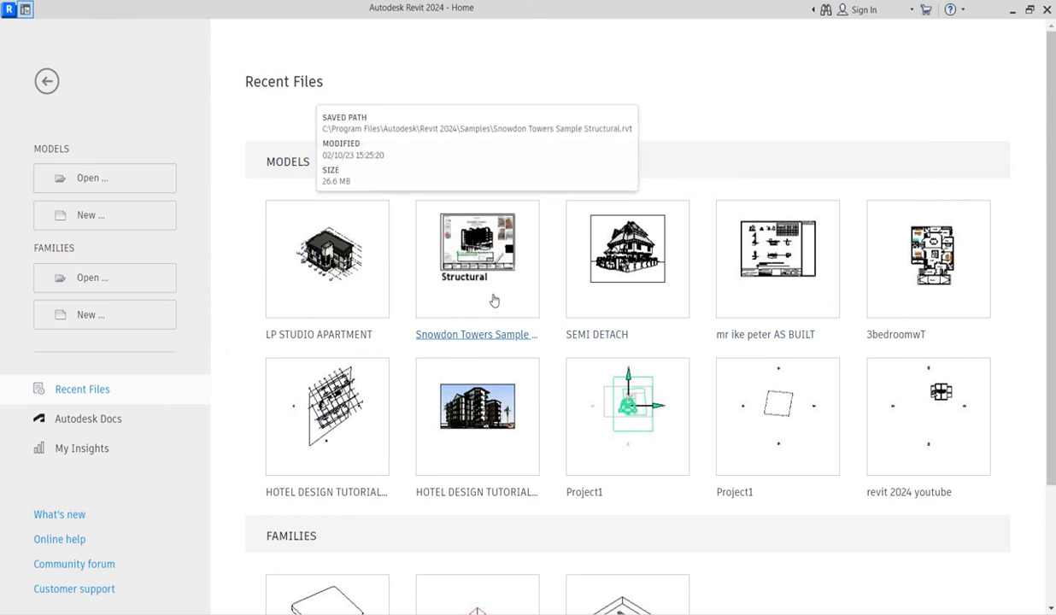
click(473, 243)
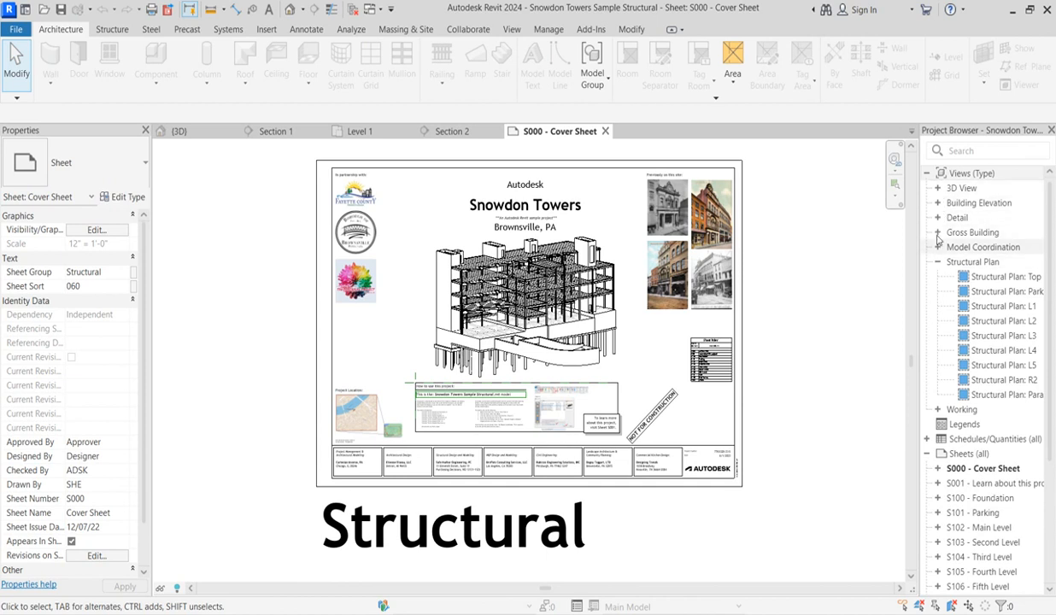
click(938, 233)
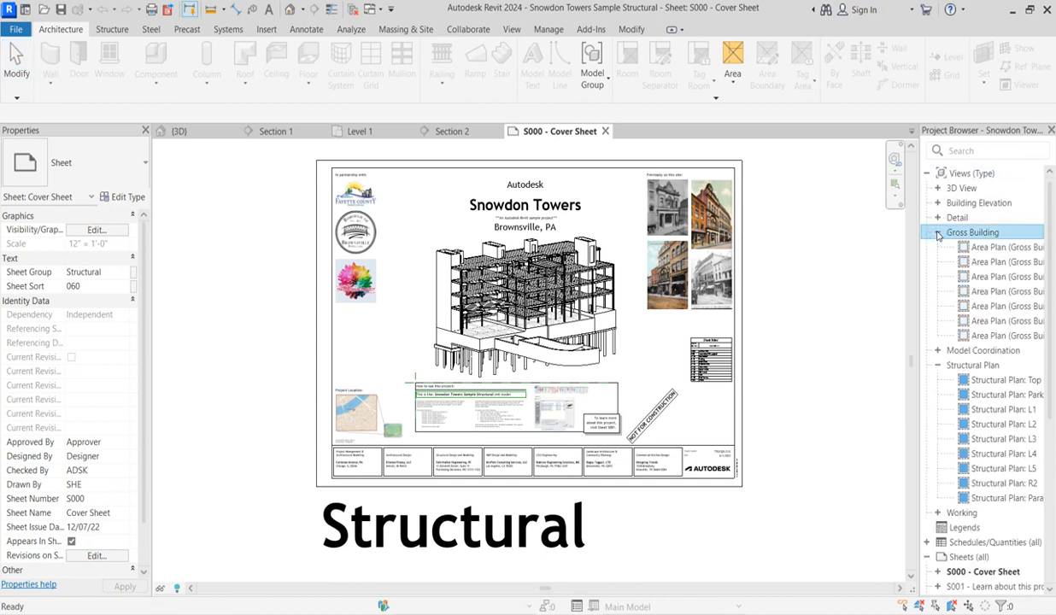
click(996, 248)
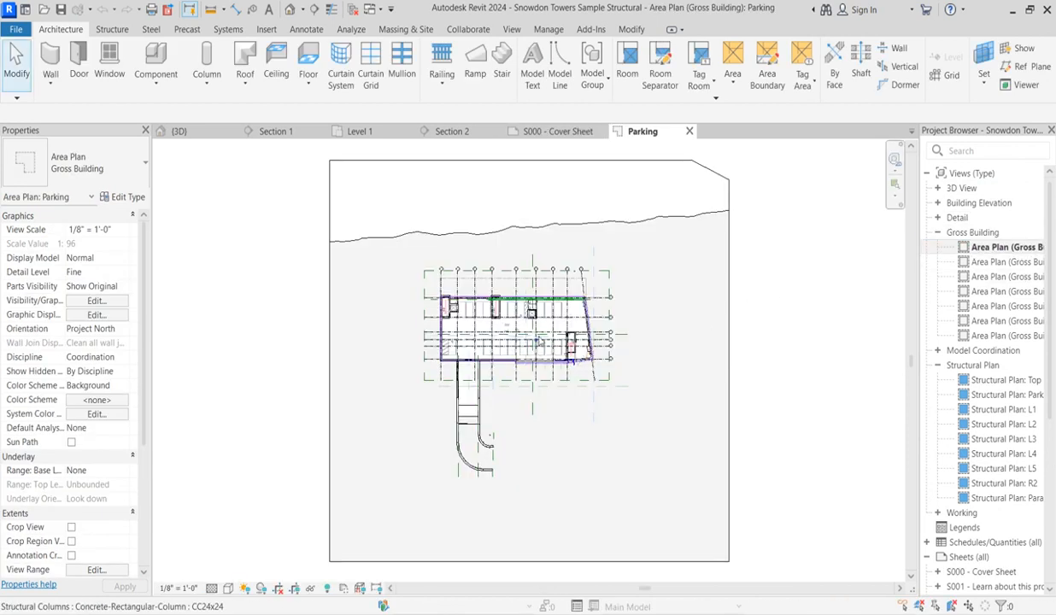
Place a horizontal Howe Flat Truss about 104' long from the wall at grid 1, between grids C and D on the Parking plan.
scroll(555, 307, up, 5)
scroll(562, 305, up, 2)
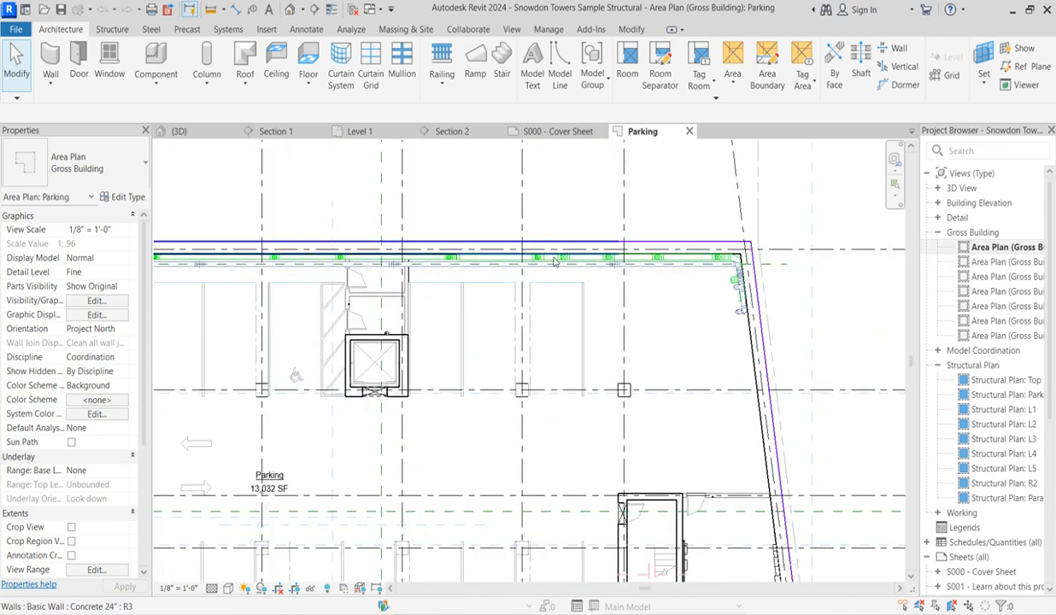
scroll(541, 253, up, 2)
scroll(645, 259, down, 6)
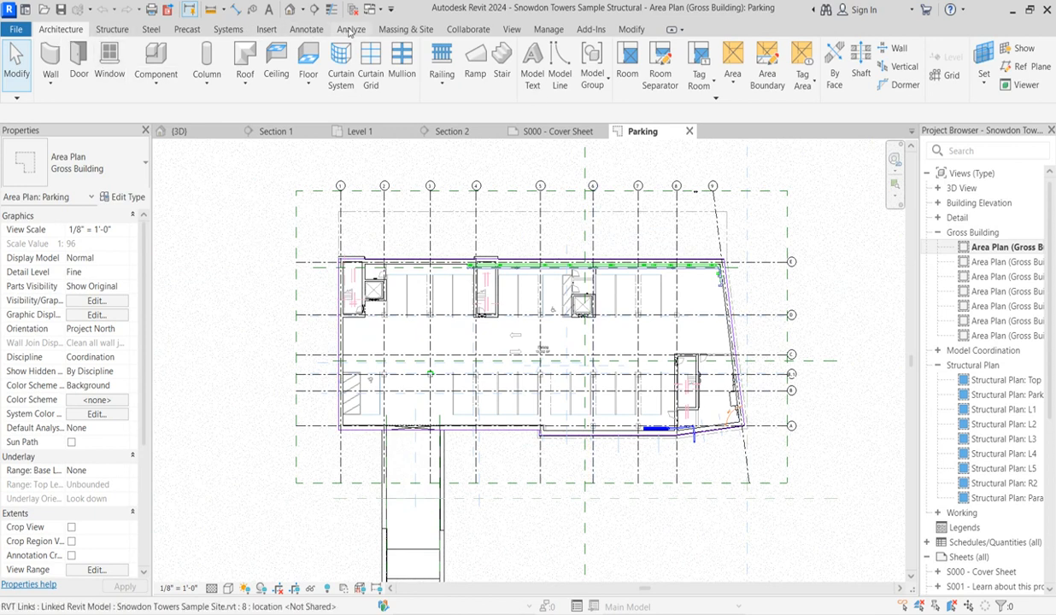
click(111, 31)
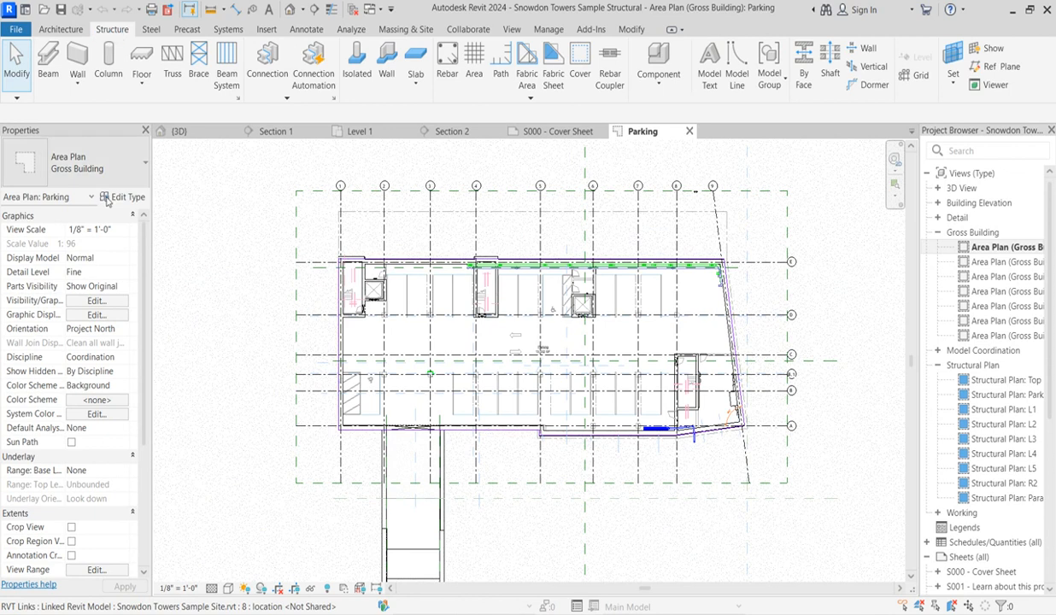
click(173, 62)
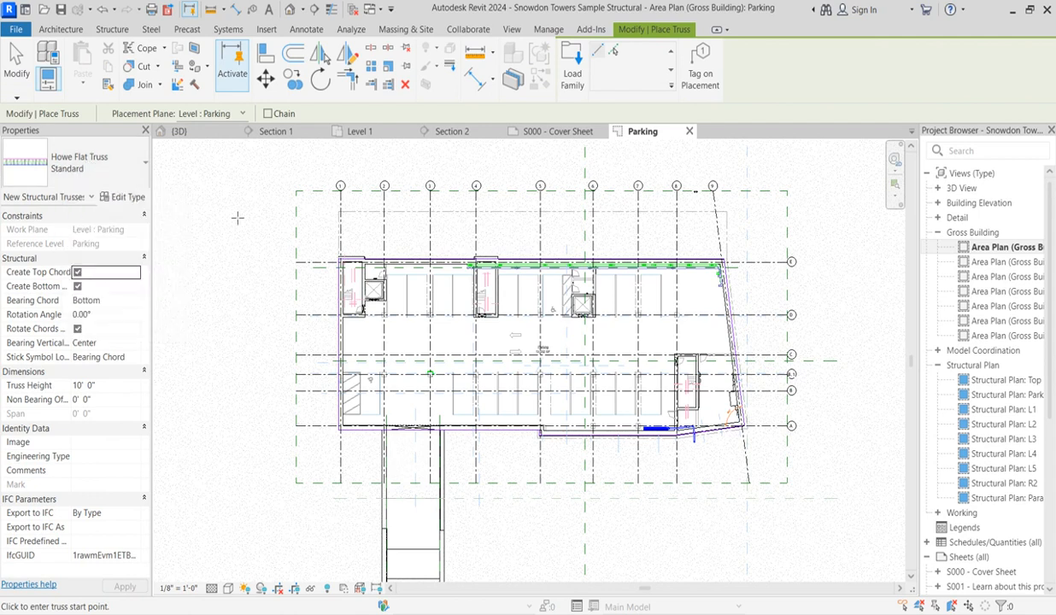
click(344, 342)
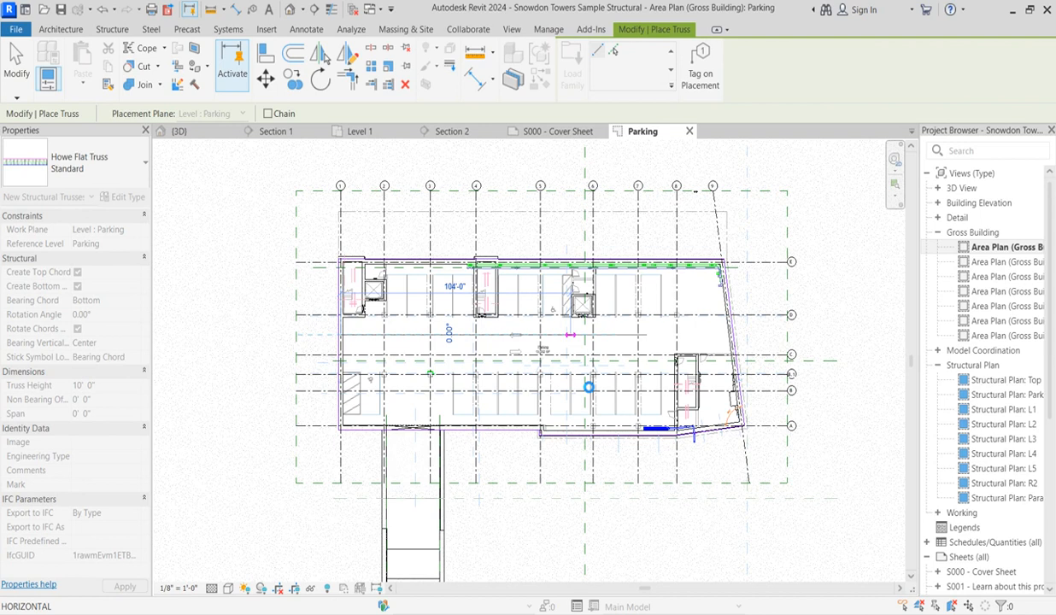
click(564, 335)
scroll(341, 342, up, 2)
right_click(248, 334)
click(273, 340)
right_click(264, 341)
click(283, 348)
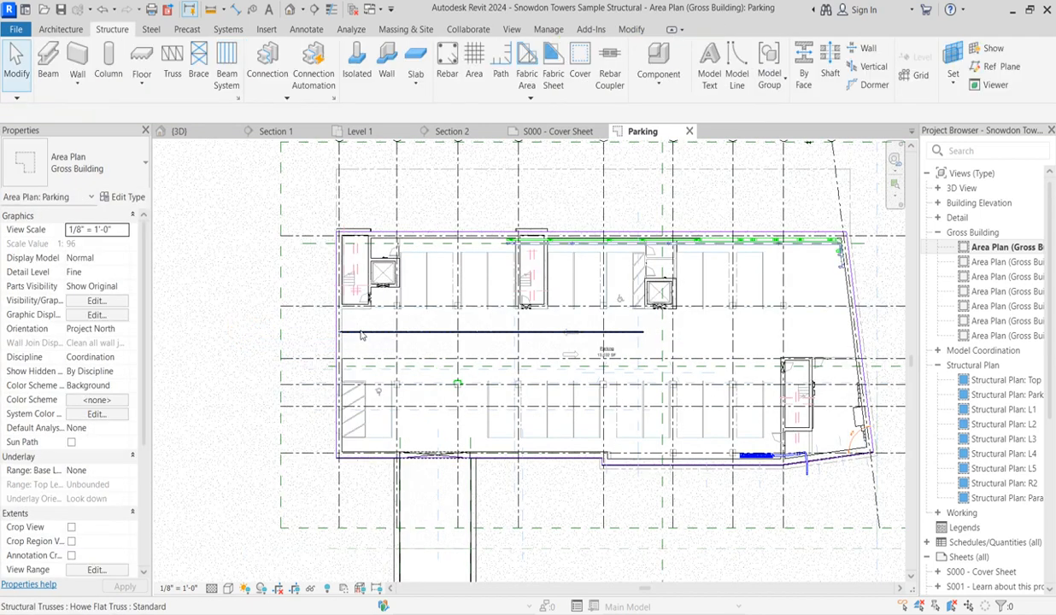
Select the new Howe Flat Truss on the Parking plan and cut it to the clipboard.
scroll(358, 336, up, 3)
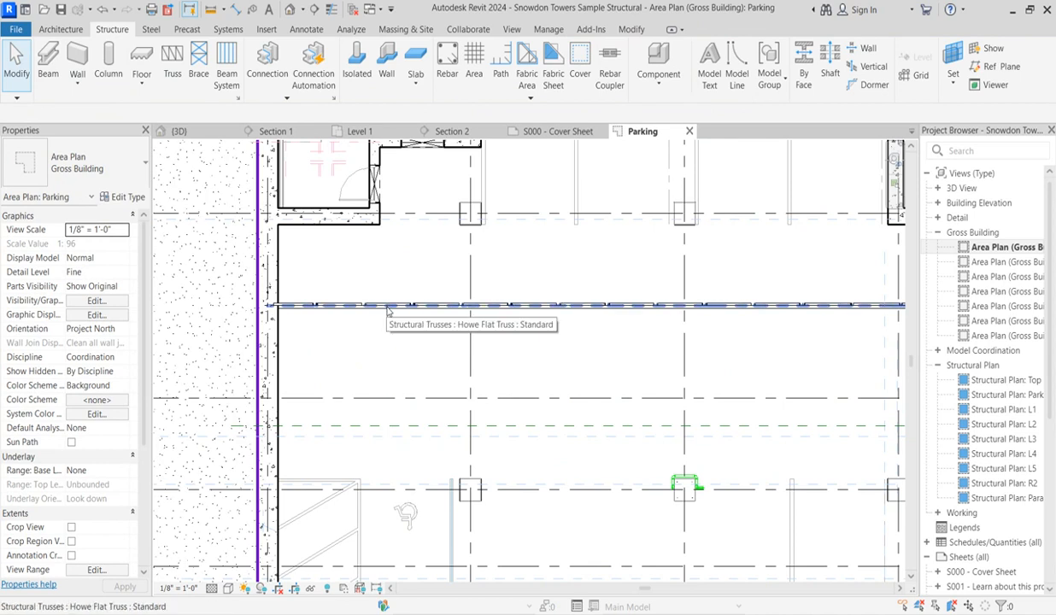
click(389, 305)
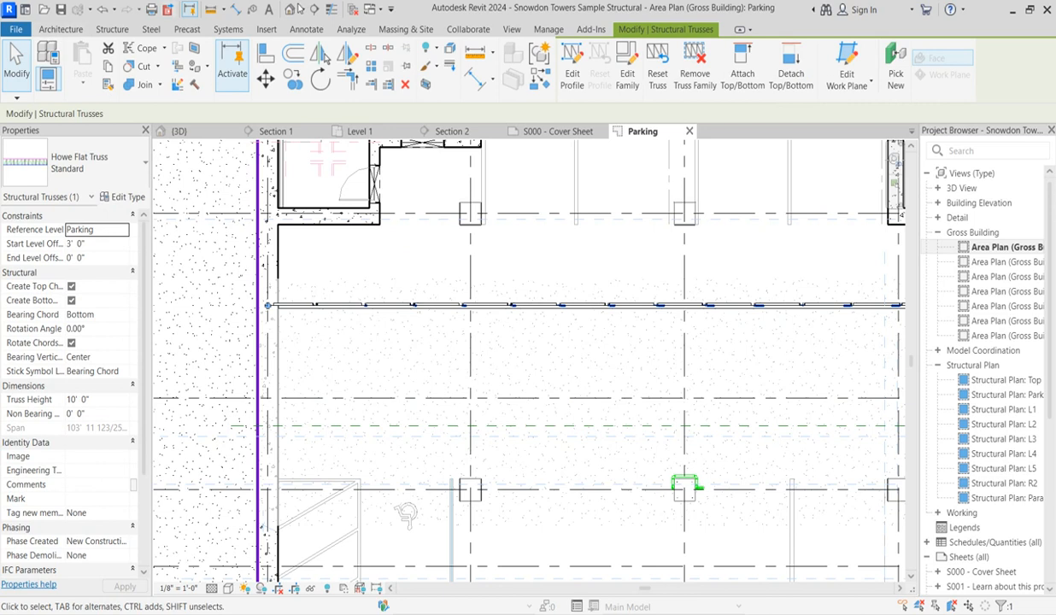
click(109, 68)
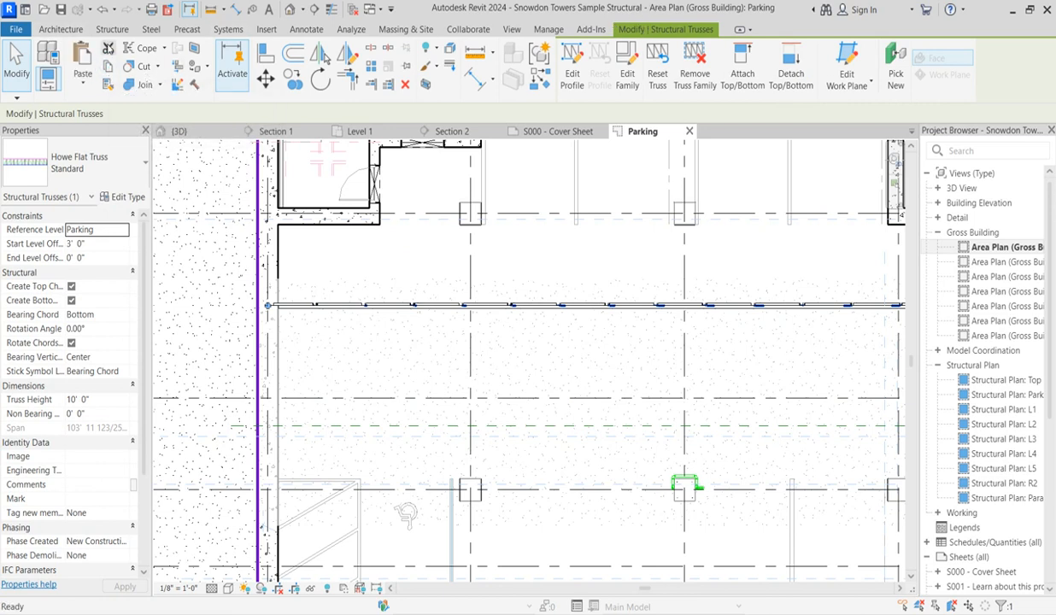
click(109, 48)
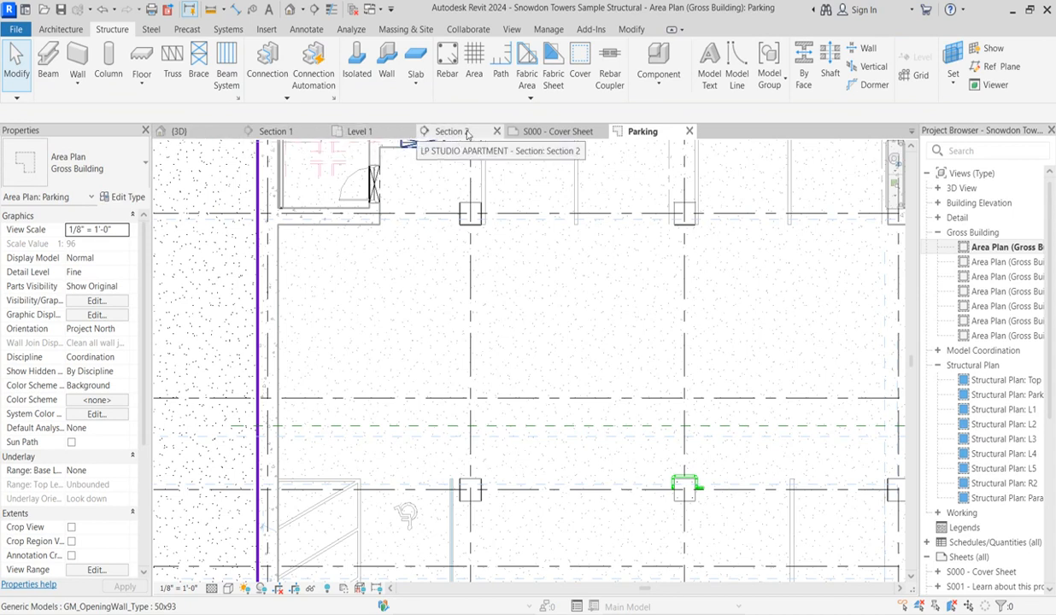
Paste the truss into the Level 1 floor plan of LP STUDIO APARTMENT, accepting the duplicate types, and delete the pasted instance.
click(467, 134)
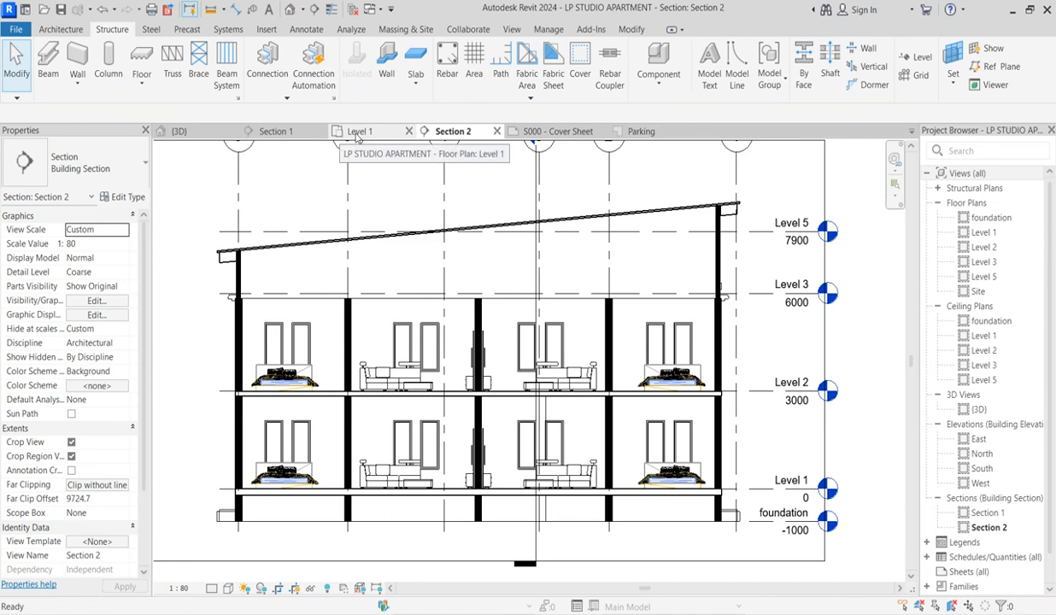
click(358, 134)
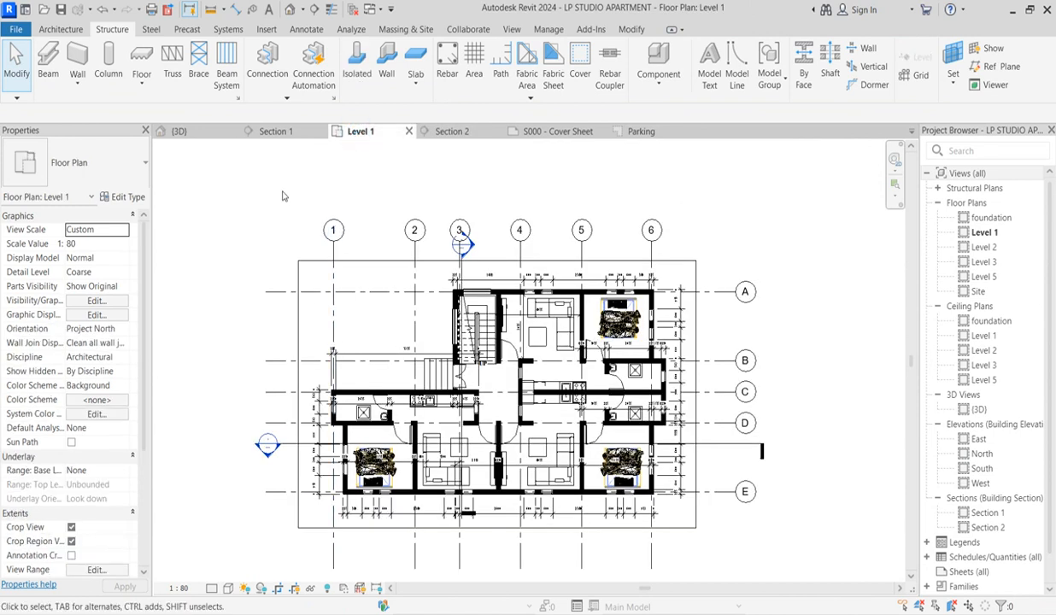
click(628, 30)
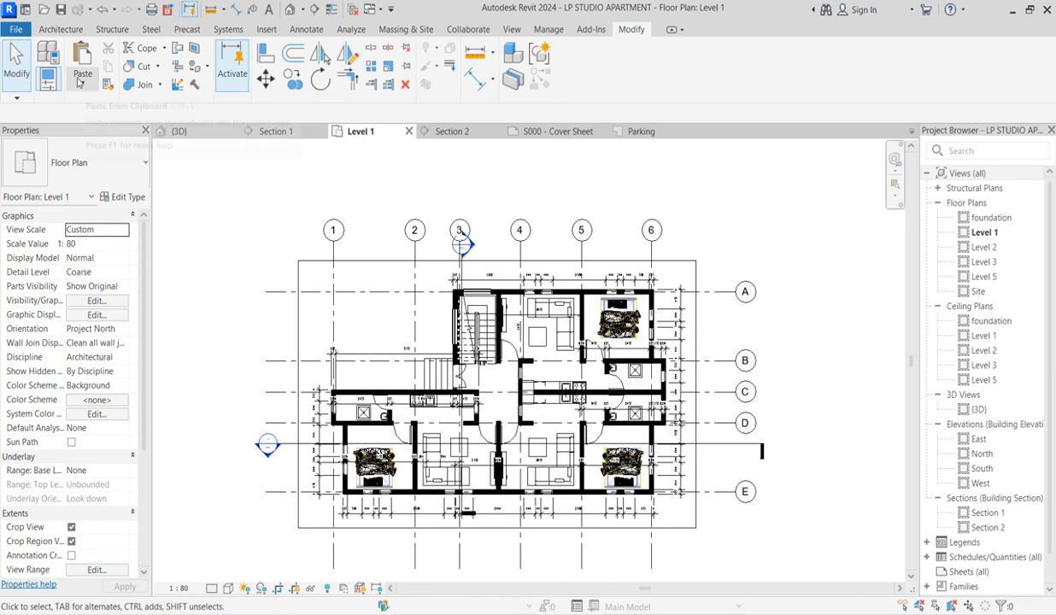
click(79, 79)
click(147, 107)
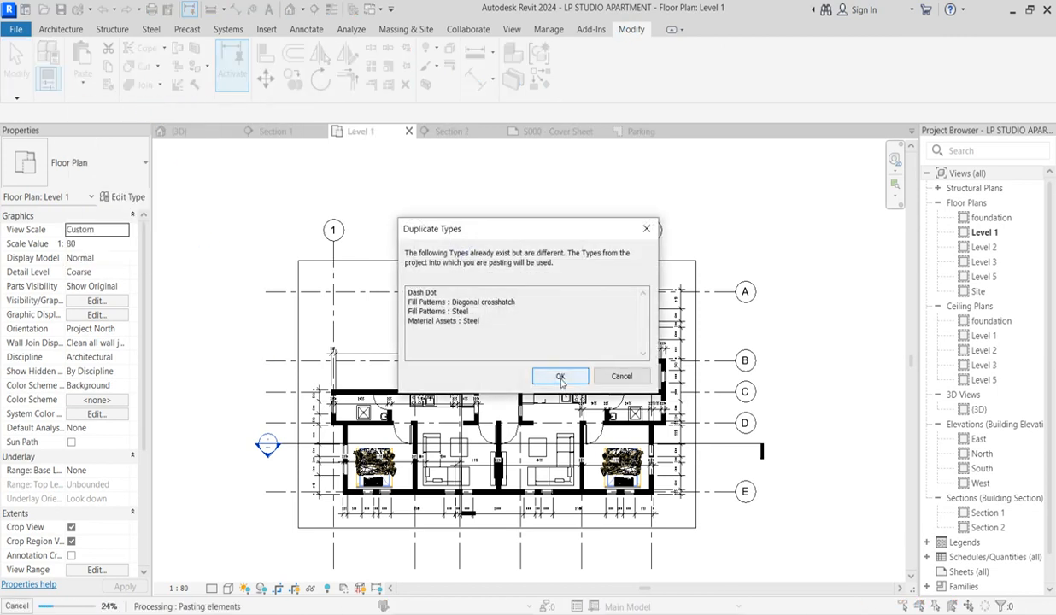
click(561, 377)
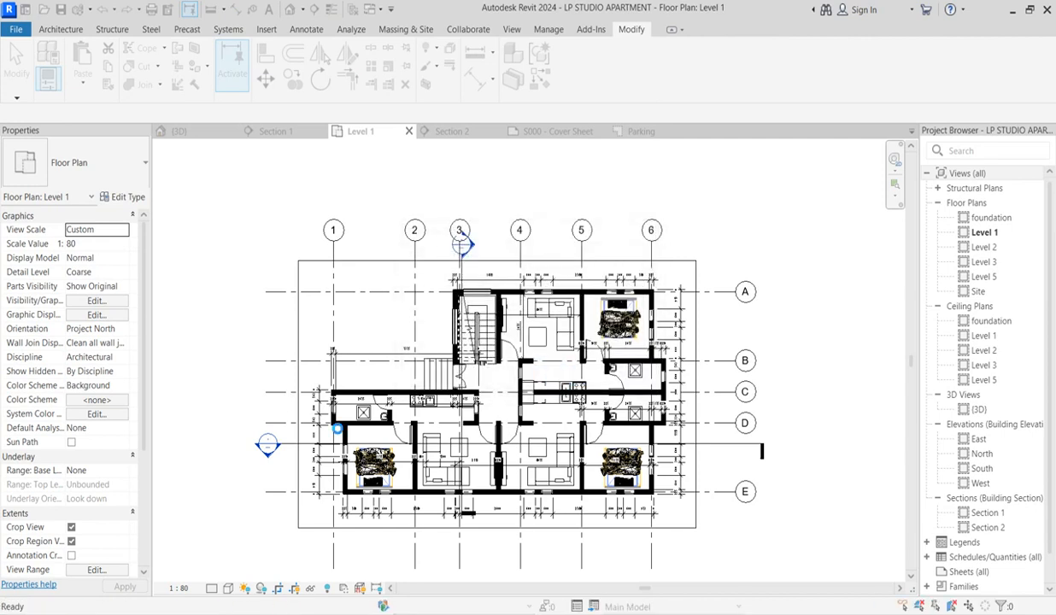
click(326, 372)
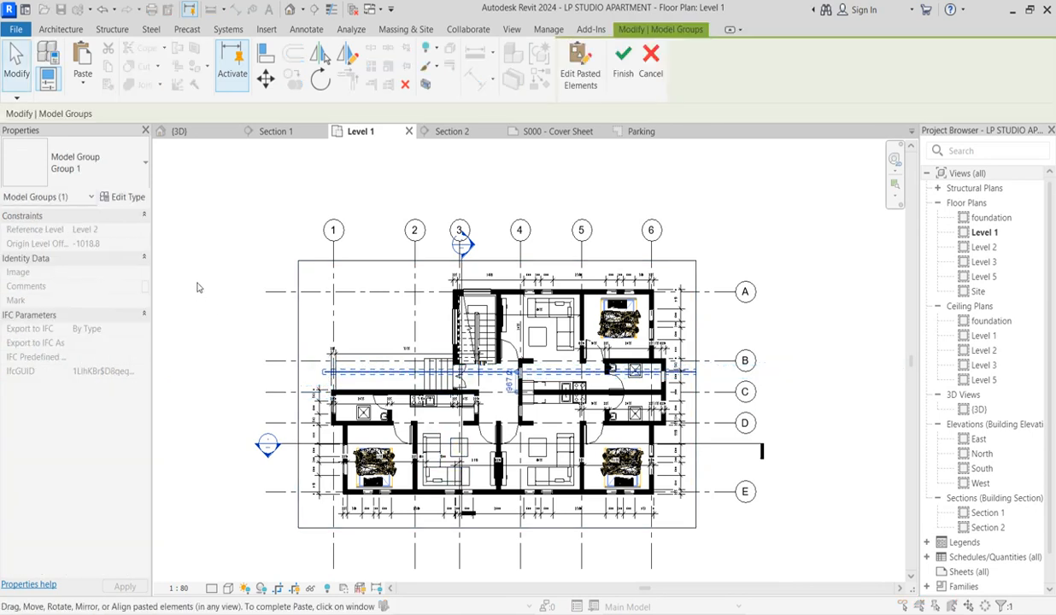
click(271, 255)
click(349, 373)
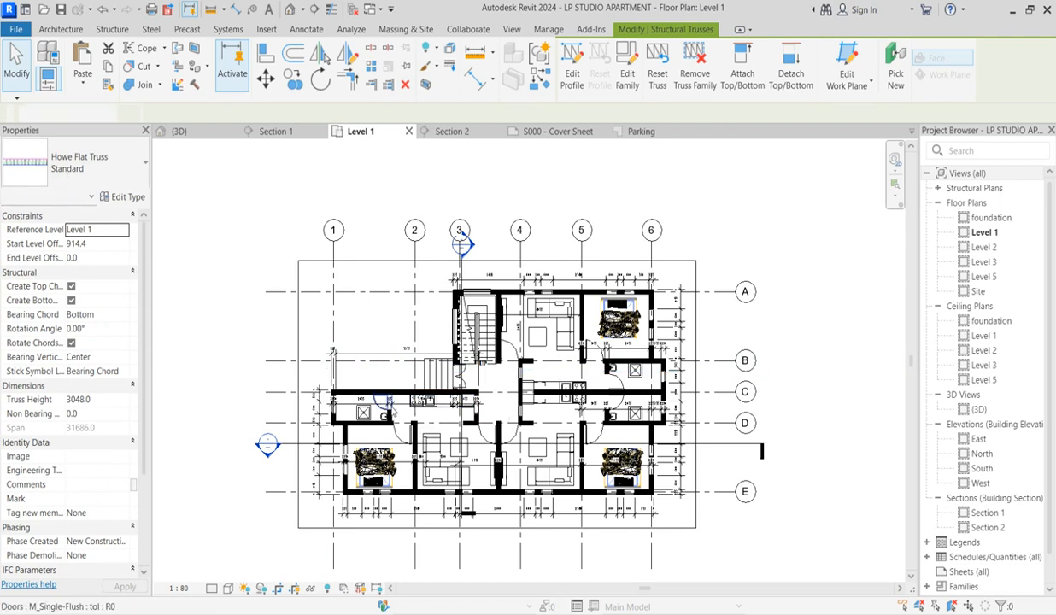
key(Escape)
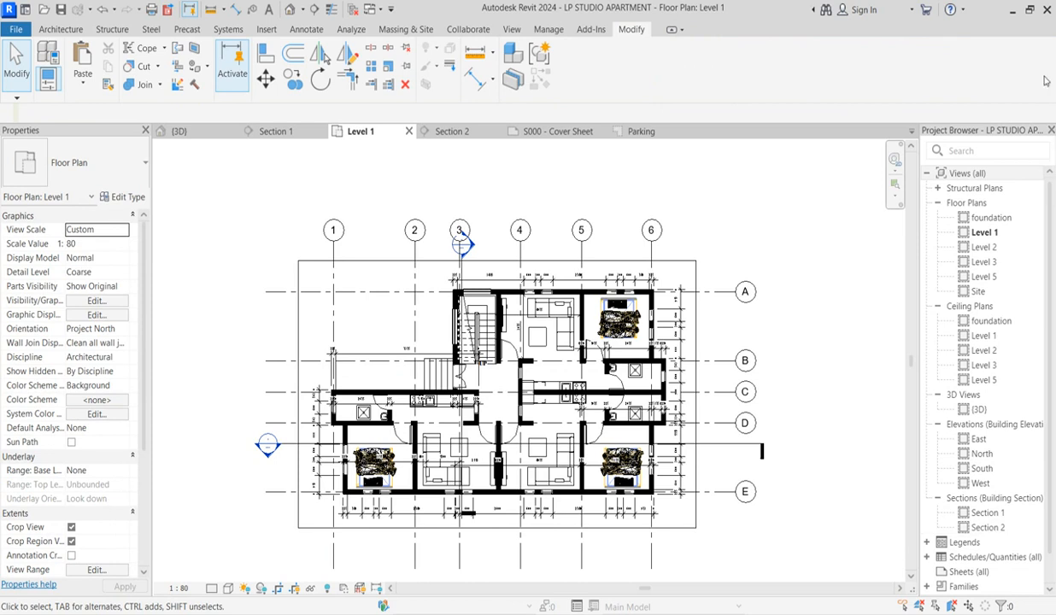
Open the Section 2 view and start placing a Howe Flat Truss.
double_click(991, 527)
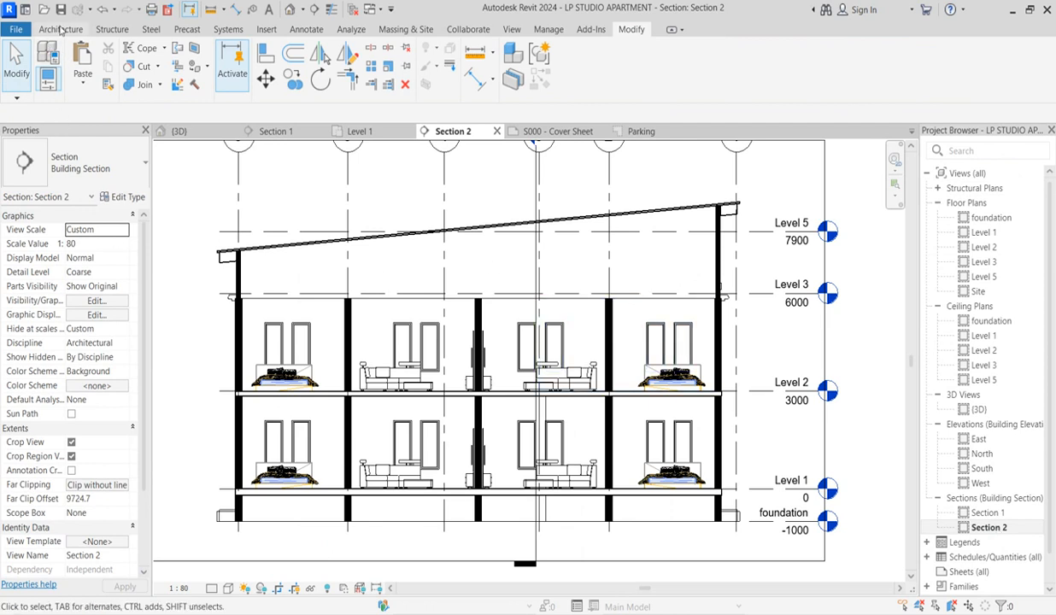
click(119, 29)
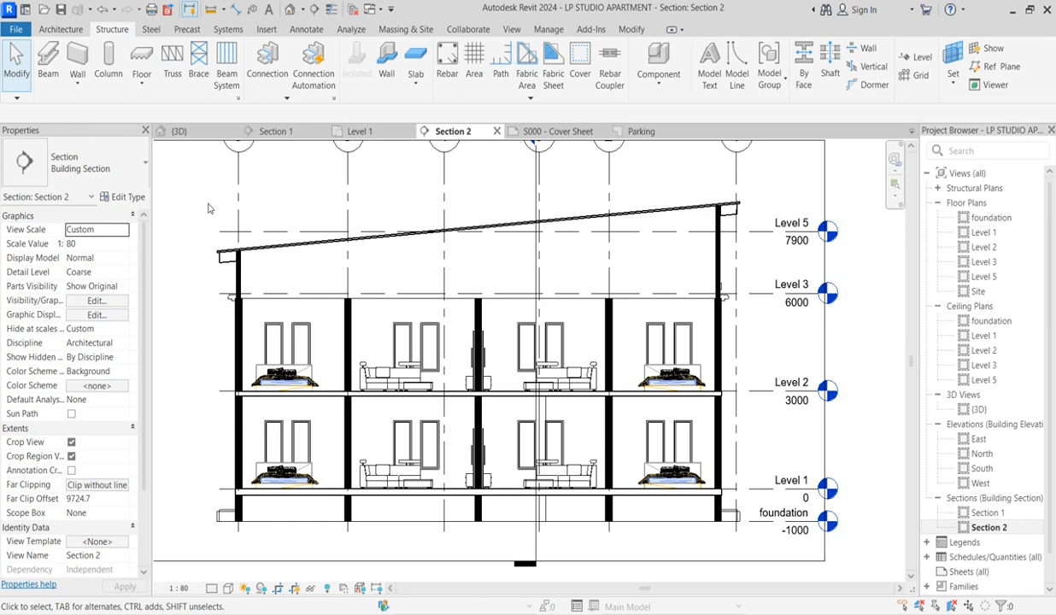
click(173, 64)
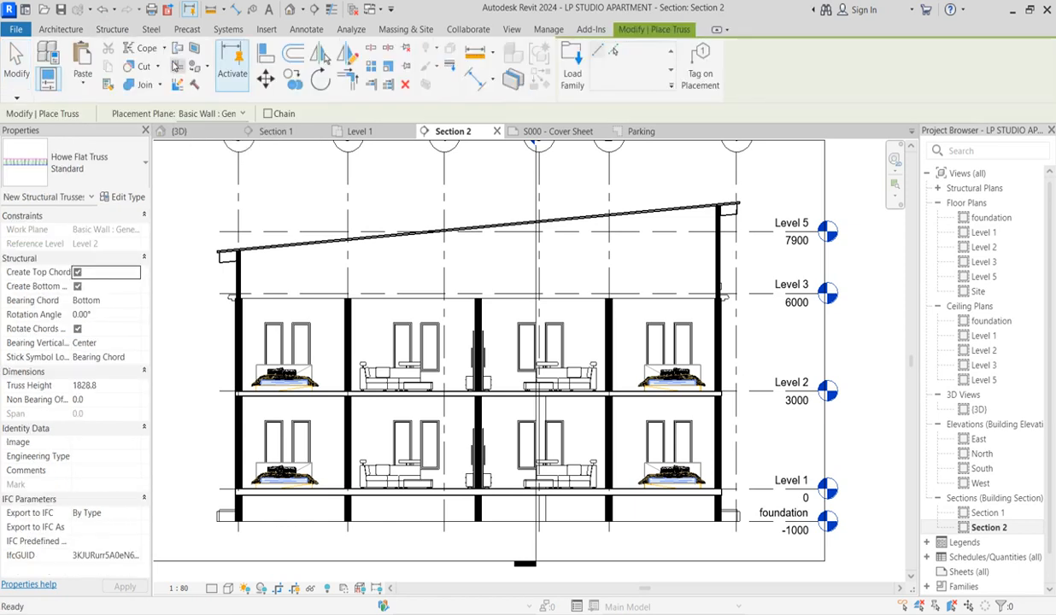
click(242, 282)
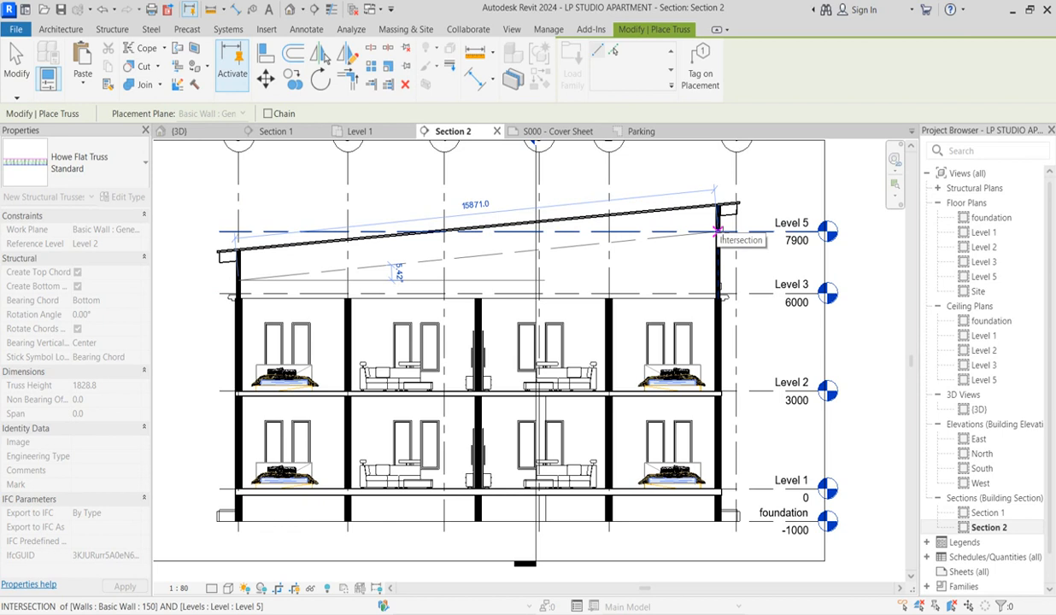
scroll(718, 231, up, 4)
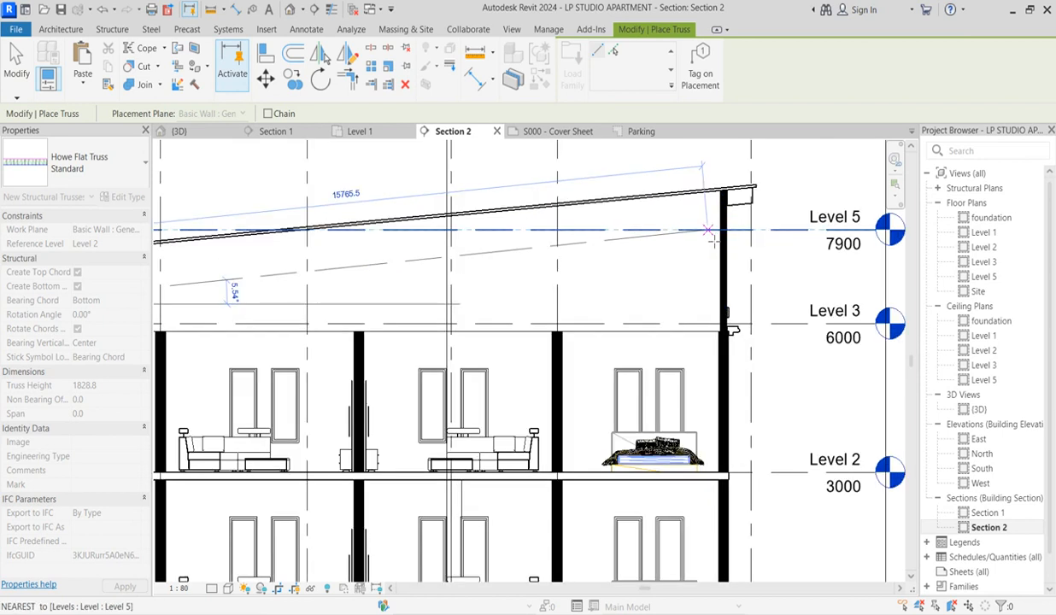
scroll(706, 240, down, 3)
right_click(711, 230)
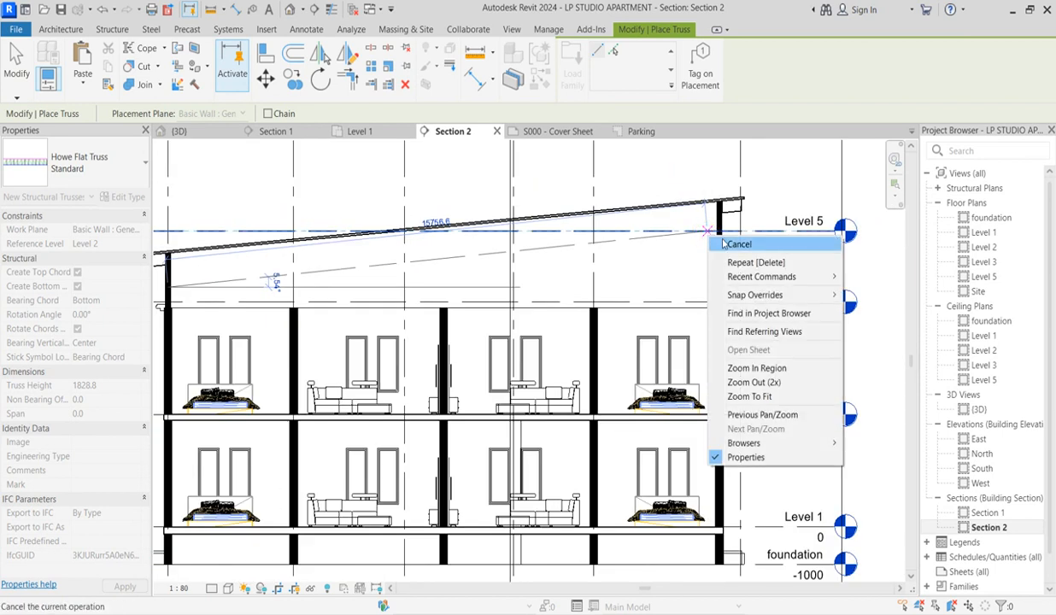
click(722, 241)
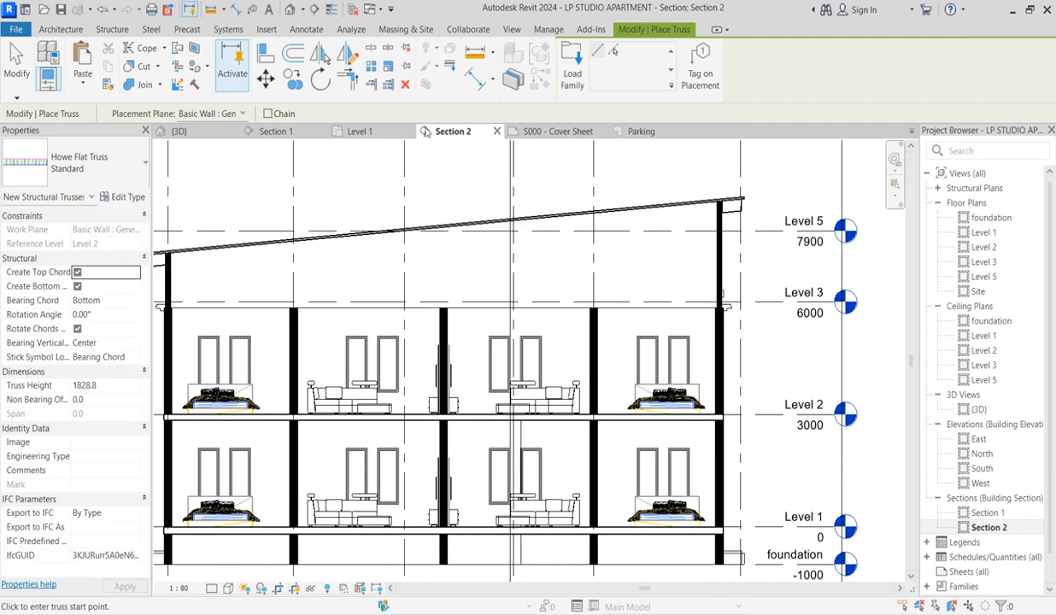
Place a Howe Flat Truss along the sloping Generic Roof - 300mm by picking the roof's underside line.
click(613, 52)
scroll(485, 220, up, 2)
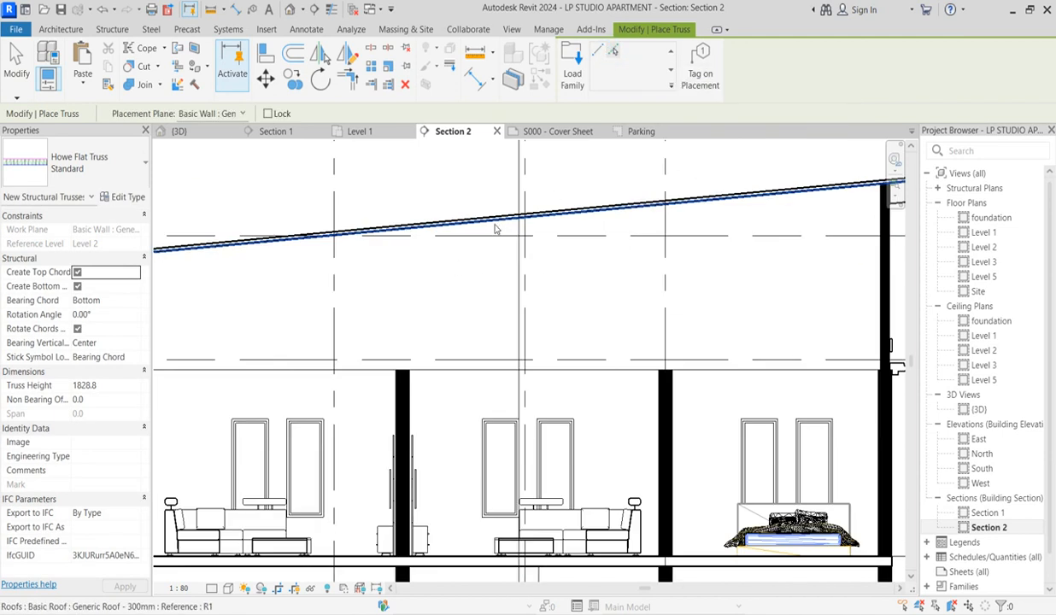
click(496, 225)
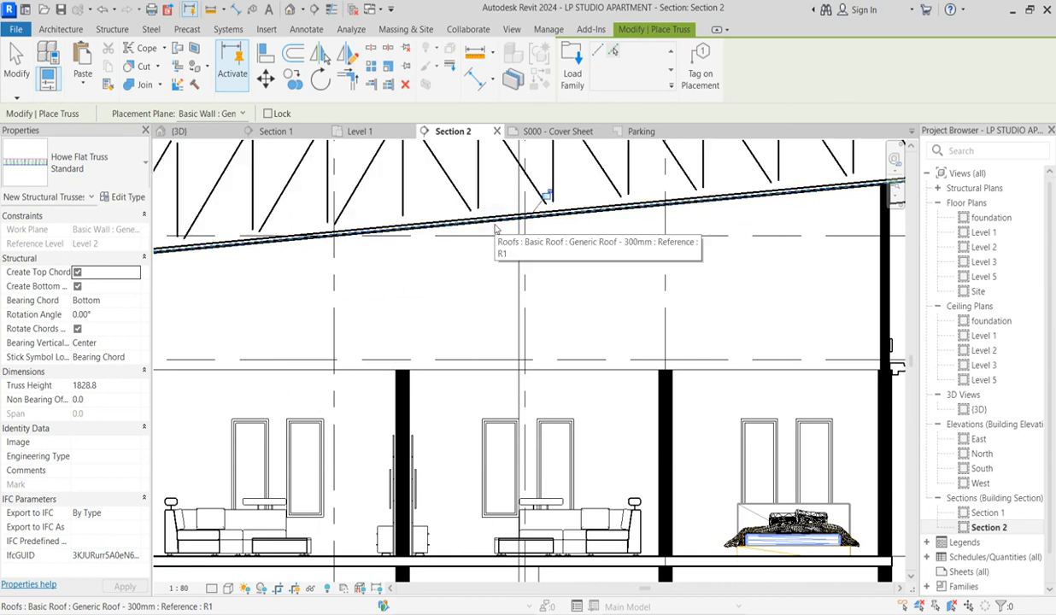
scroll(495, 225, down, 4)
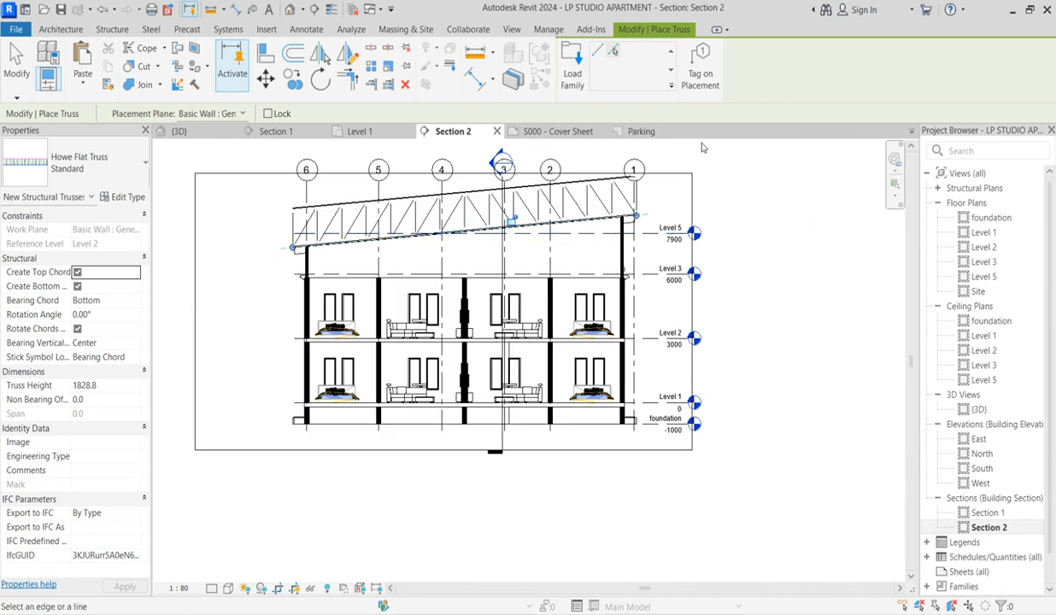
right_click(735, 141)
click(773, 154)
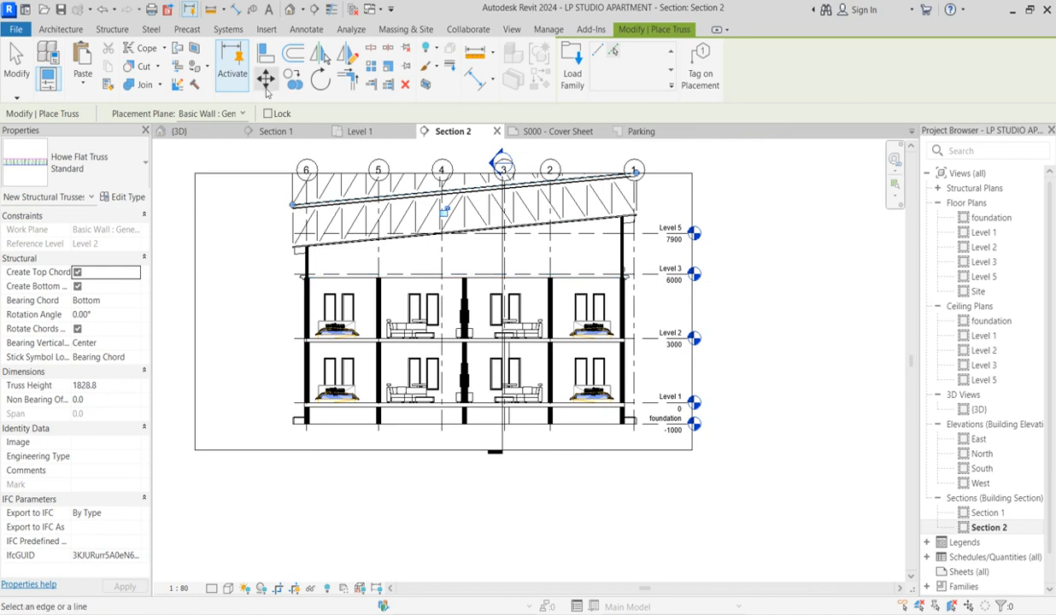
key(Escape)
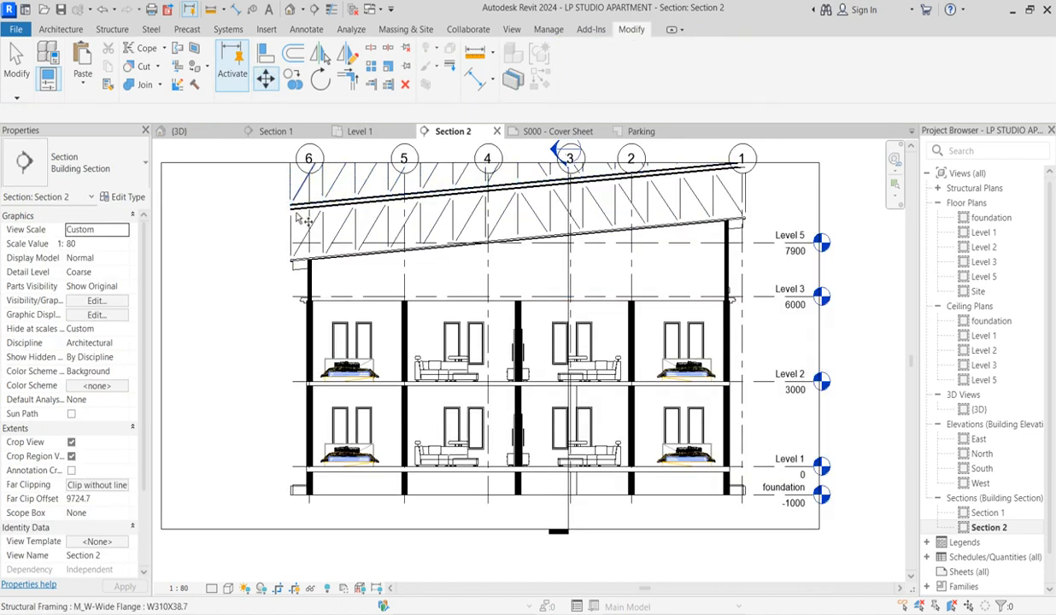
Delete the extra Howe Flat Truss stacked above the one on the roof.
scroll(304, 217, down, 2)
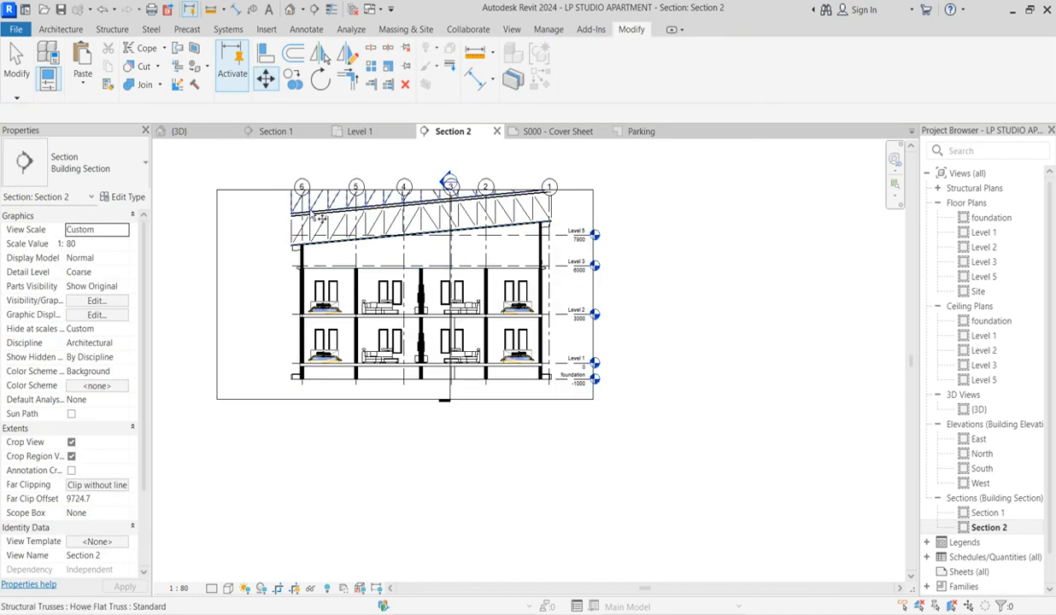
right_click(366, 208)
click(384, 219)
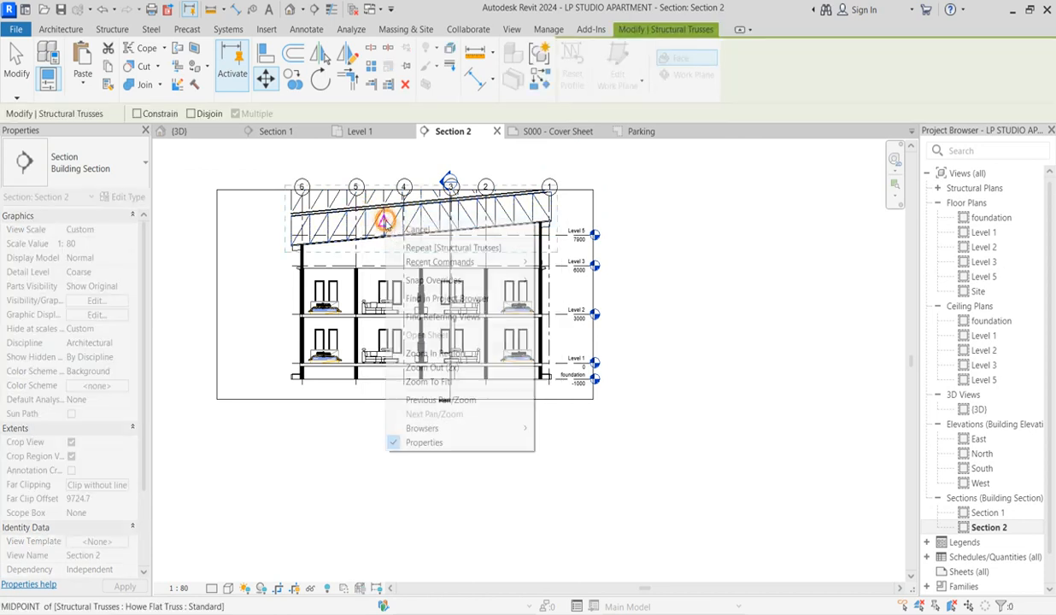
click(386, 222)
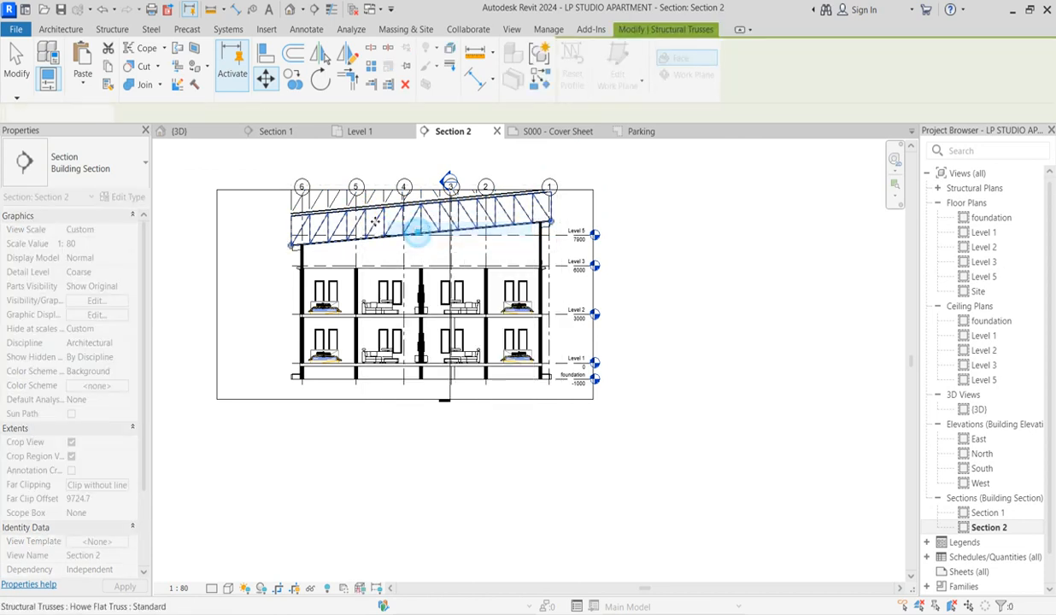
click(297, 205)
key(Delete)
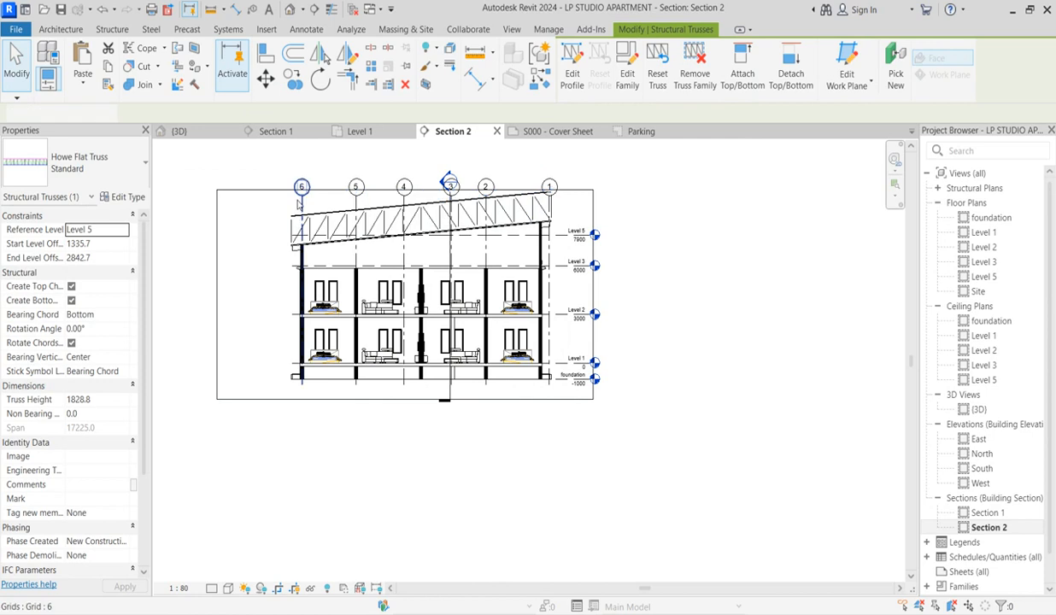
Move the remaining truss straight down and nudge it so its top chord sits just under the sloping roof.
click(309, 217)
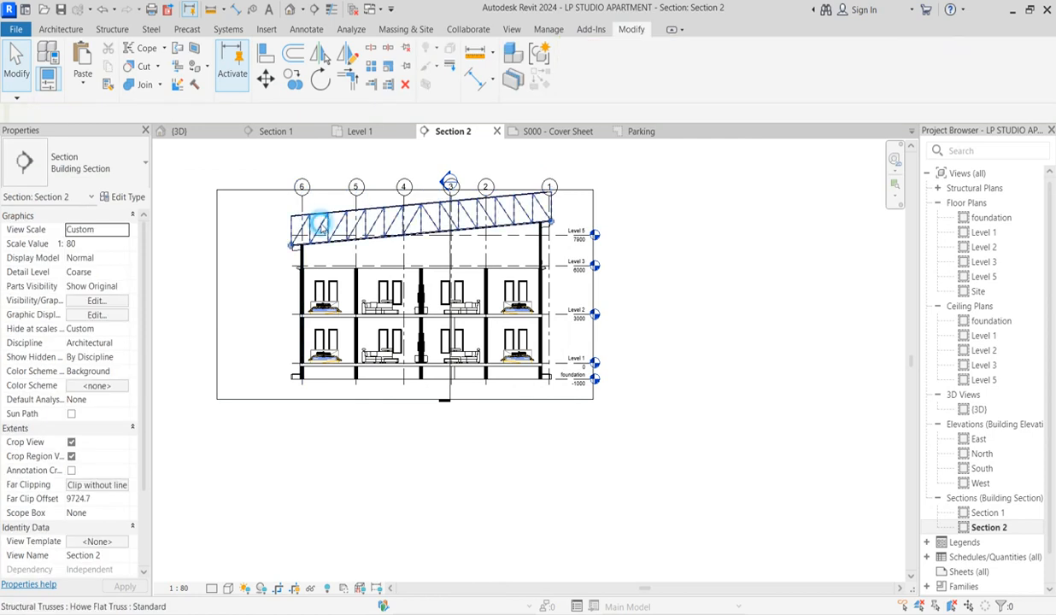
click(265, 77)
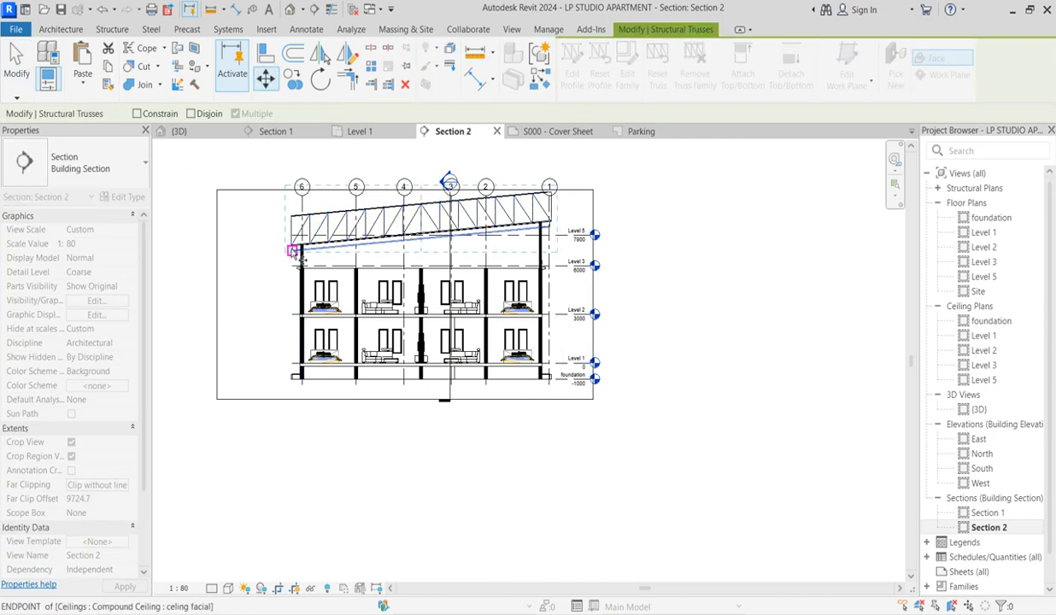
click(289, 246)
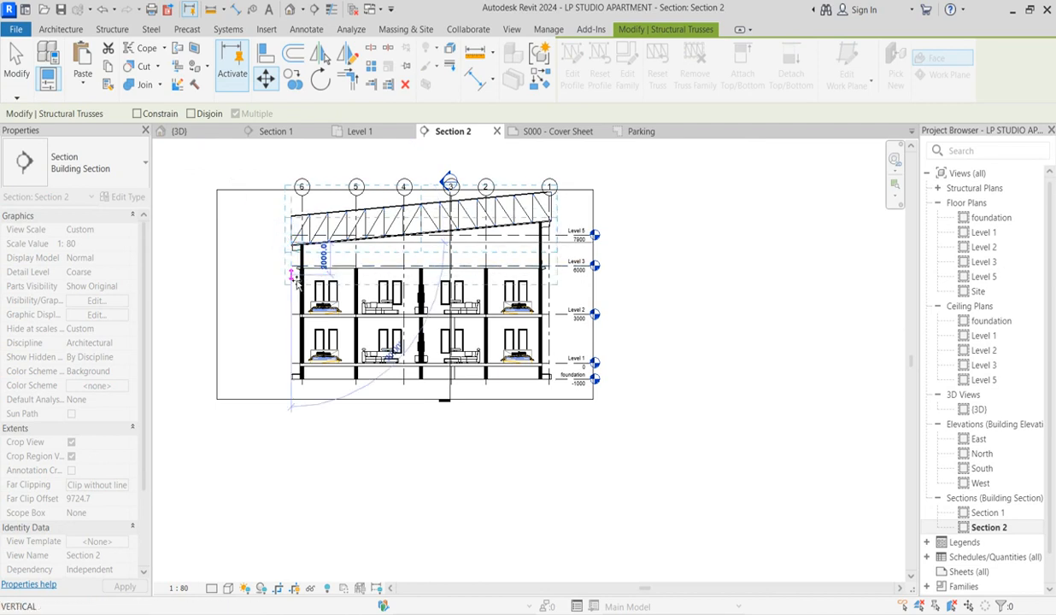
click(294, 272)
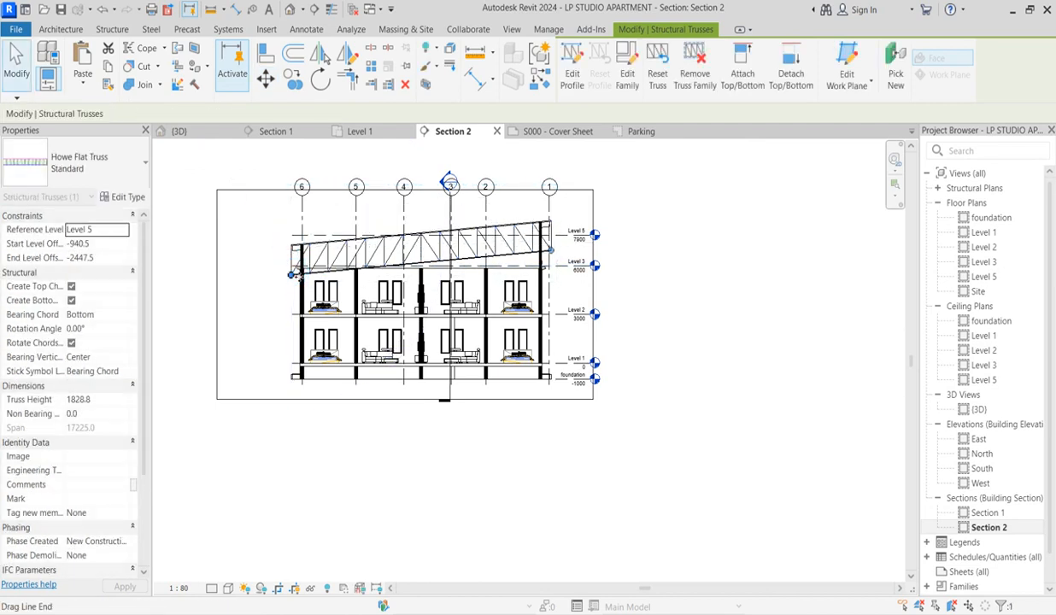
scroll(342, 295, up, 5)
key(Down)
key(Down)
key(Up)
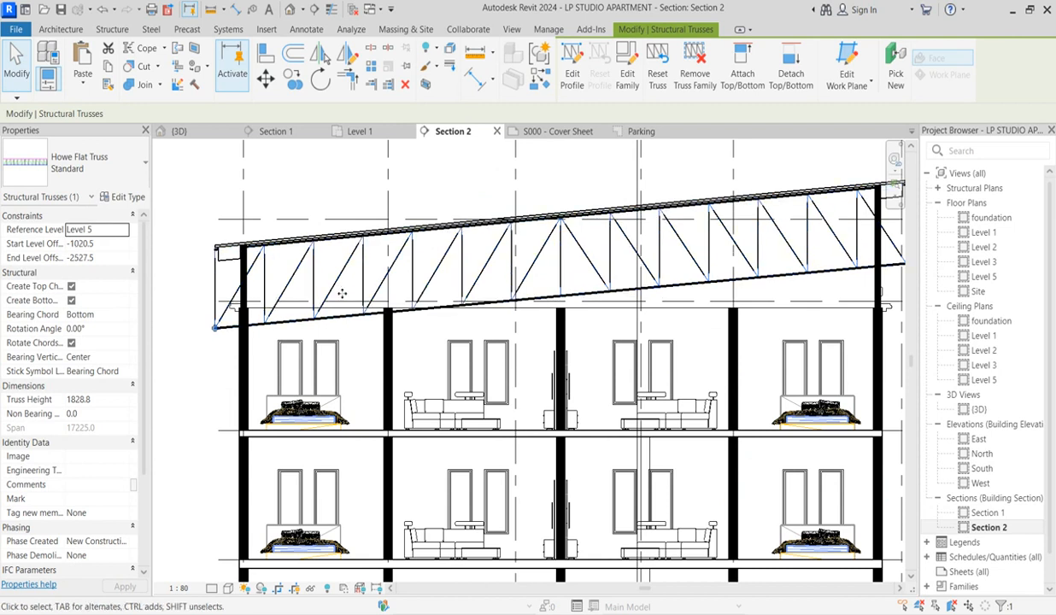
Shorten the truss by pulling both bottom chord ends in to the outer walls at grids 6 and 1.
scroll(228, 352, up, 3)
scroll(228, 353, up, 1)
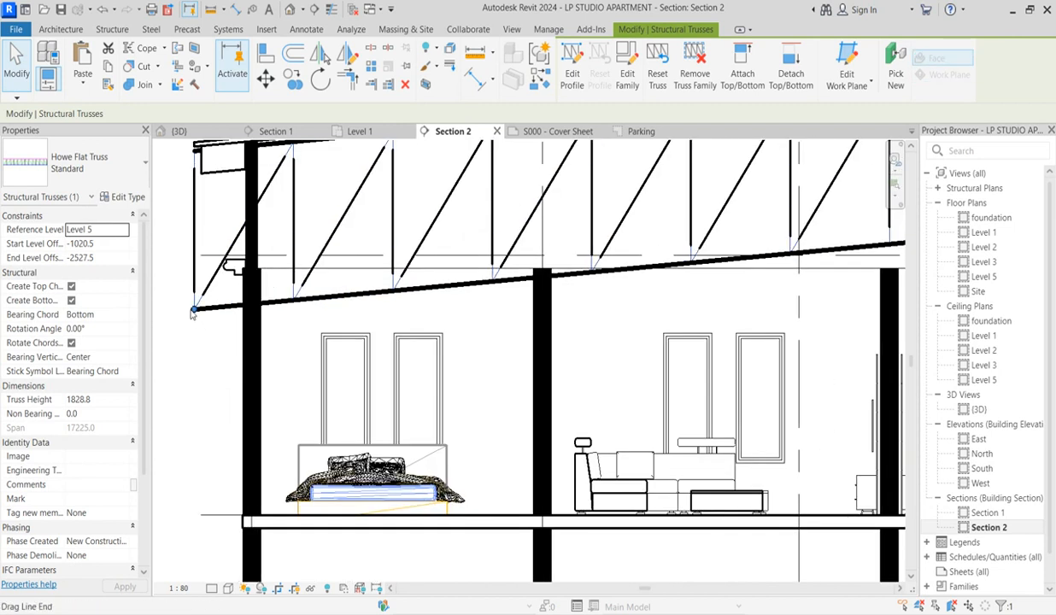
drag(195, 311, 266, 311)
scroll(266, 311, down, 4)
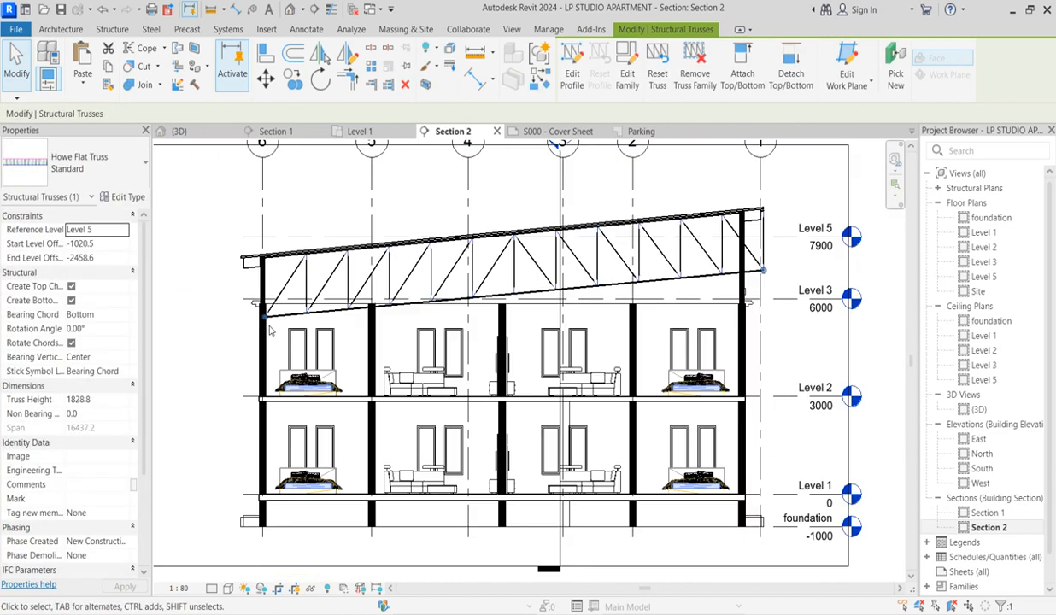
scroll(613, 308, up, 3)
drag(571, 269, 541, 281)
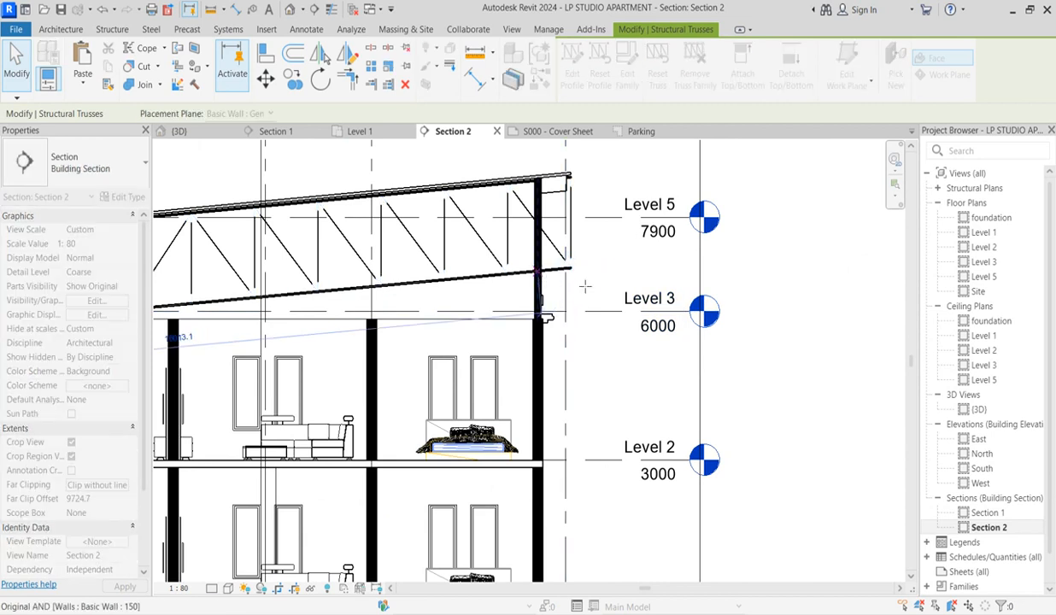
scroll(581, 284, down, 4)
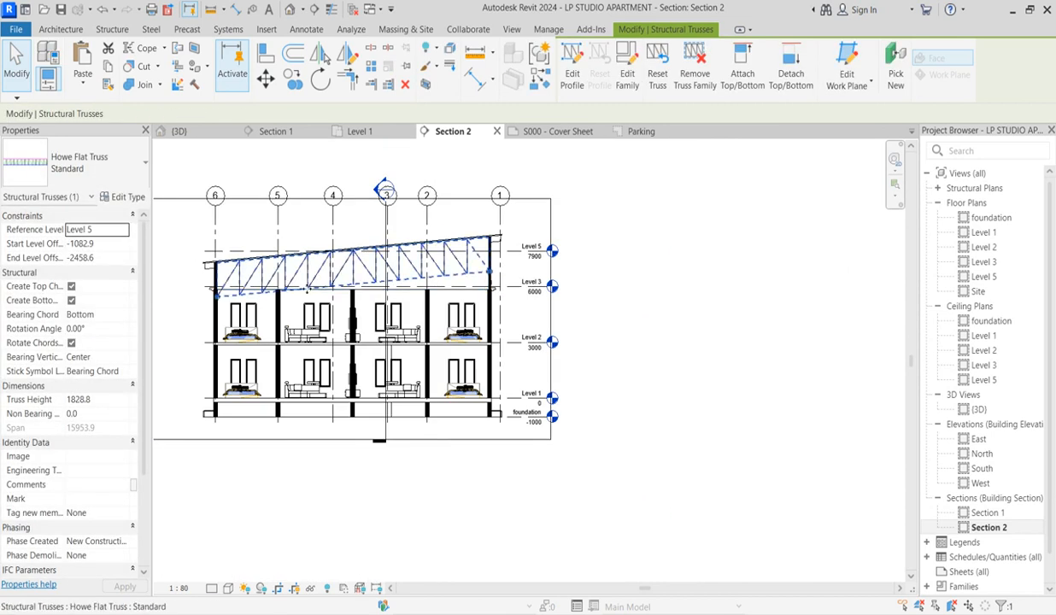
scroll(307, 291, up, 3)
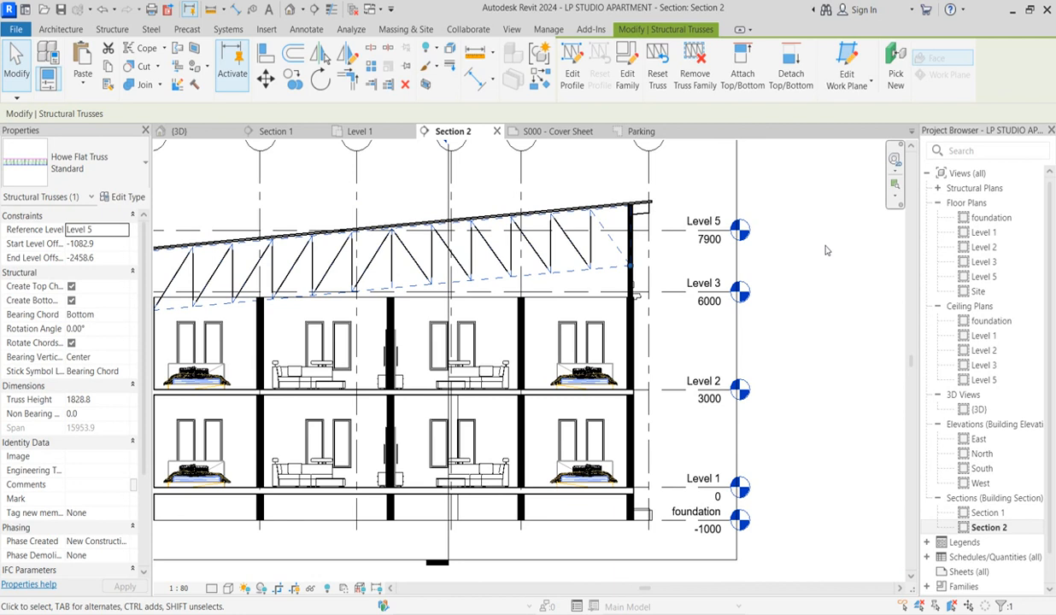
scroll(640, 247, down, 2)
scroll(542, 263, up, 2)
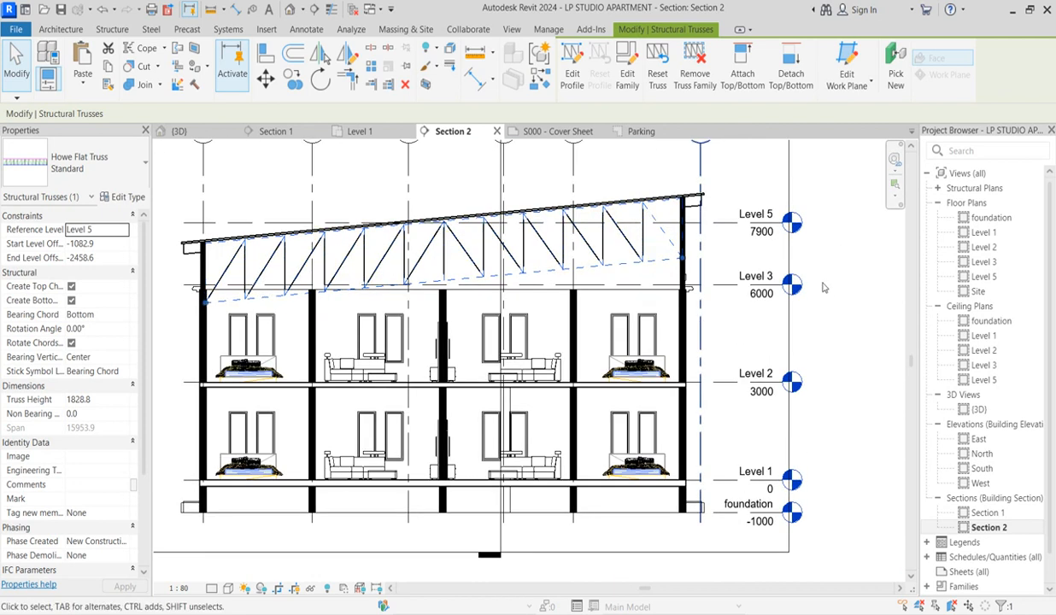
Open the default 3D view and inspect how the truss meets the roof.
double_click(978, 409)
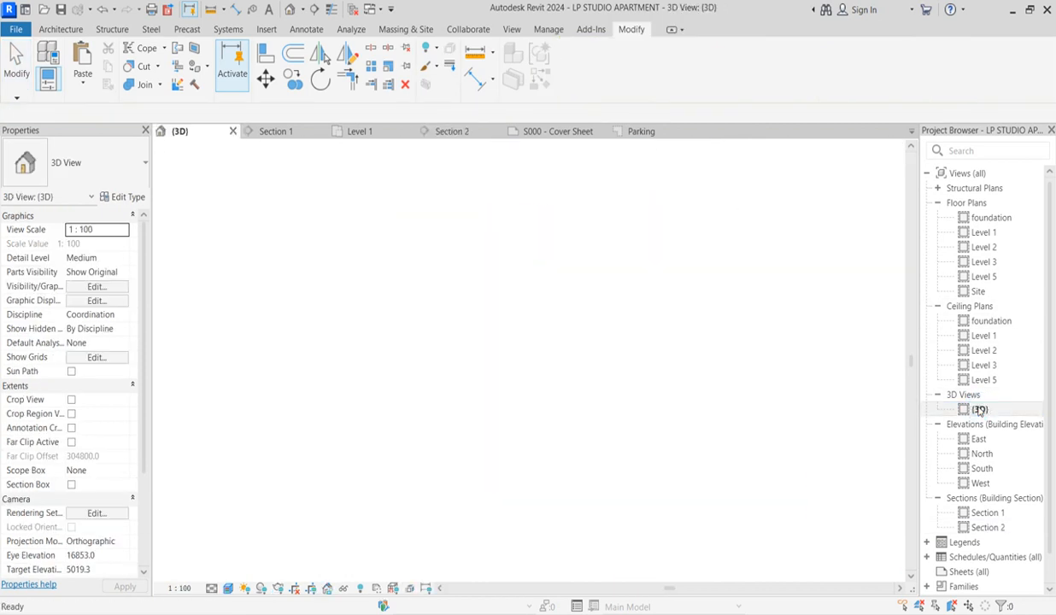
scroll(603, 329, up, 2)
scroll(600, 354, up, 3)
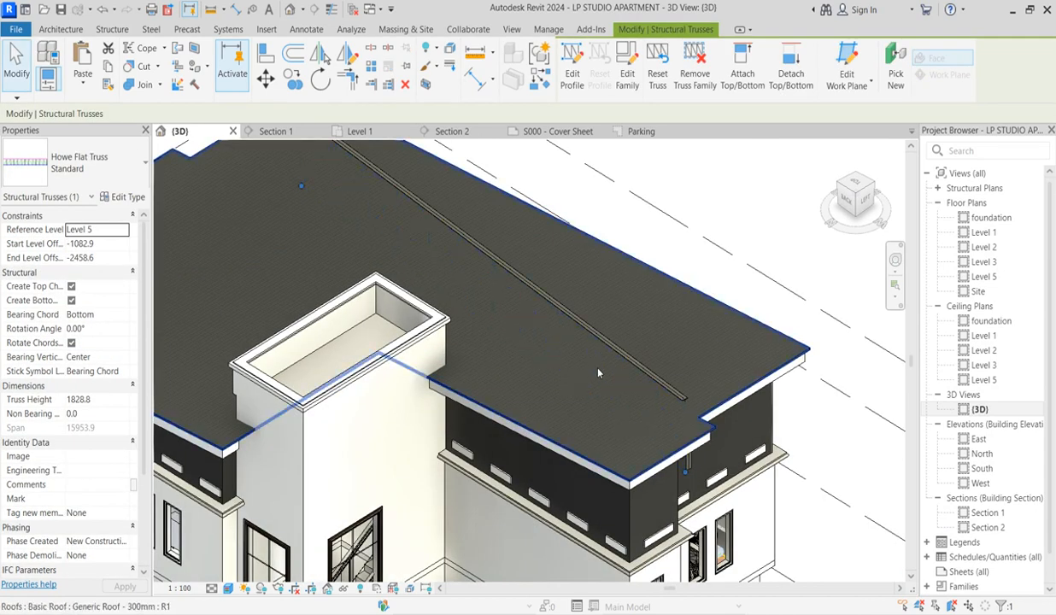
scroll(596, 363, down, 3)
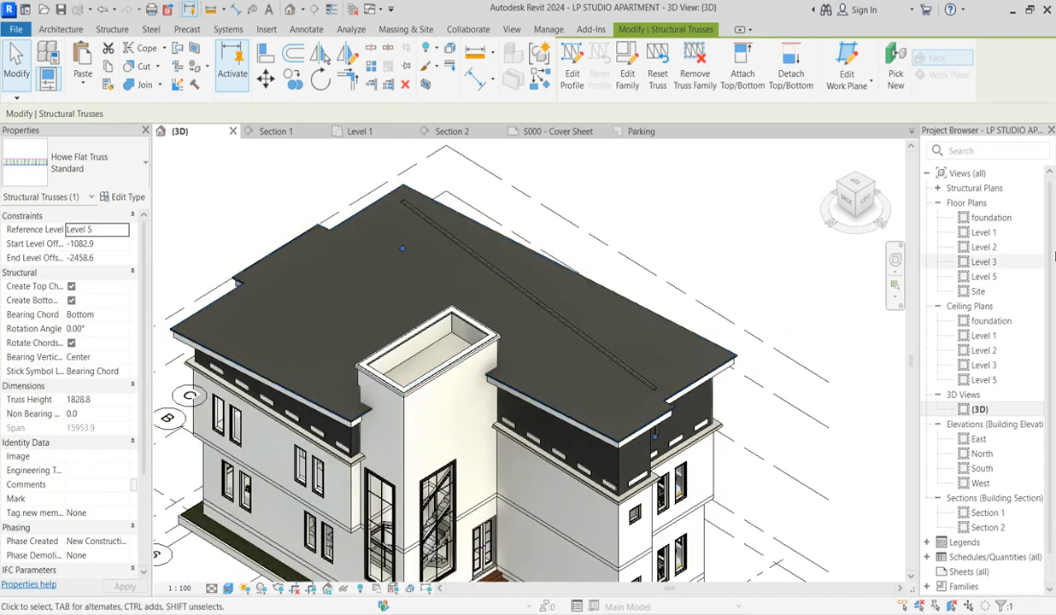
Open the Site floor plan and straighten the truss by moving its grid 6 end level with the grid 1 end.
click(976, 292)
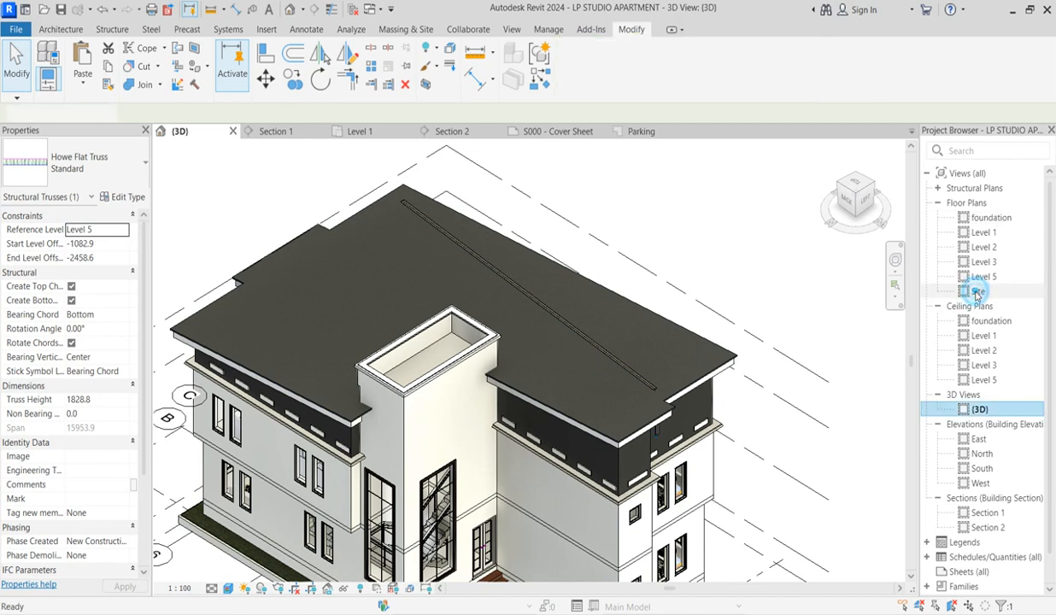
double_click(977, 292)
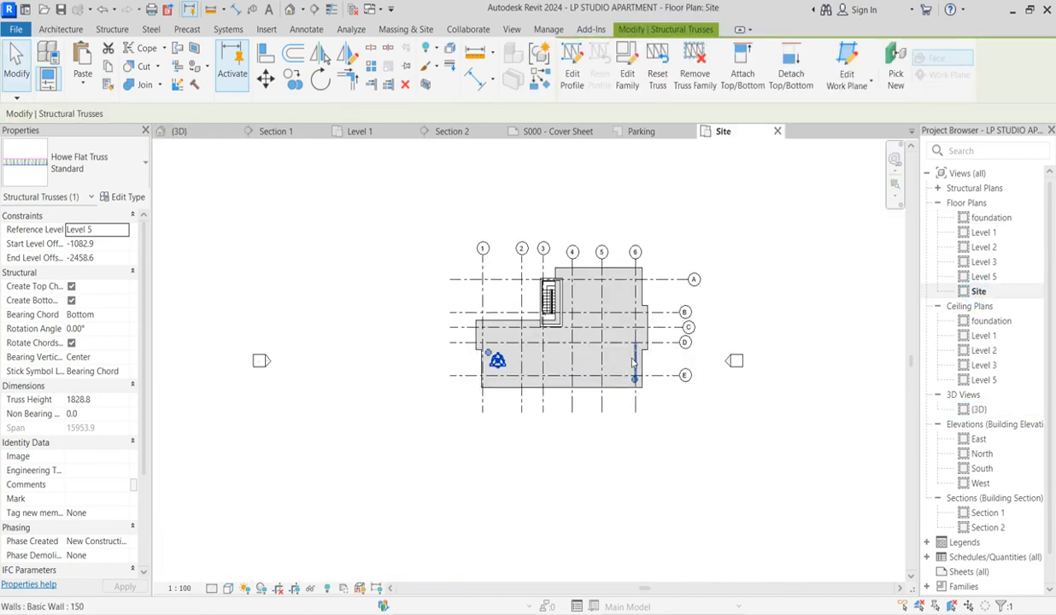
scroll(633, 362, up, 3)
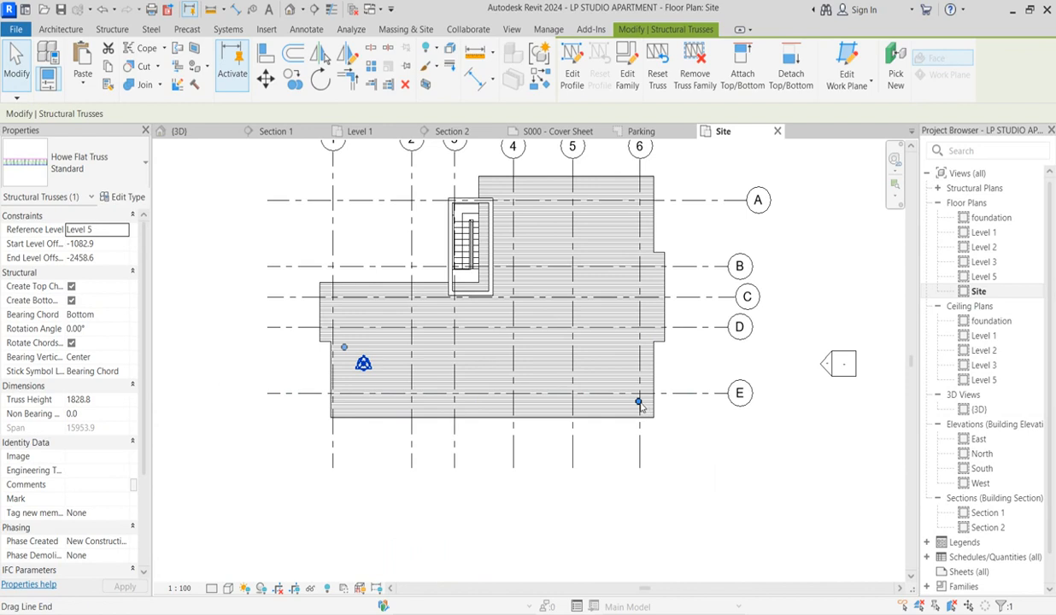
drag(639, 402, 641, 347)
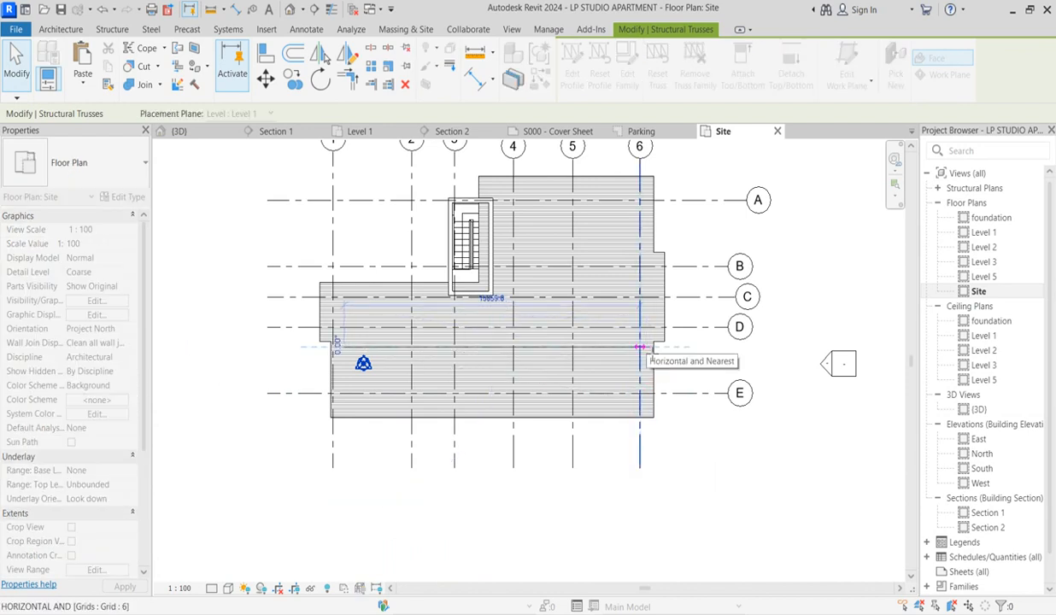
drag(698, 380, 693, 377)
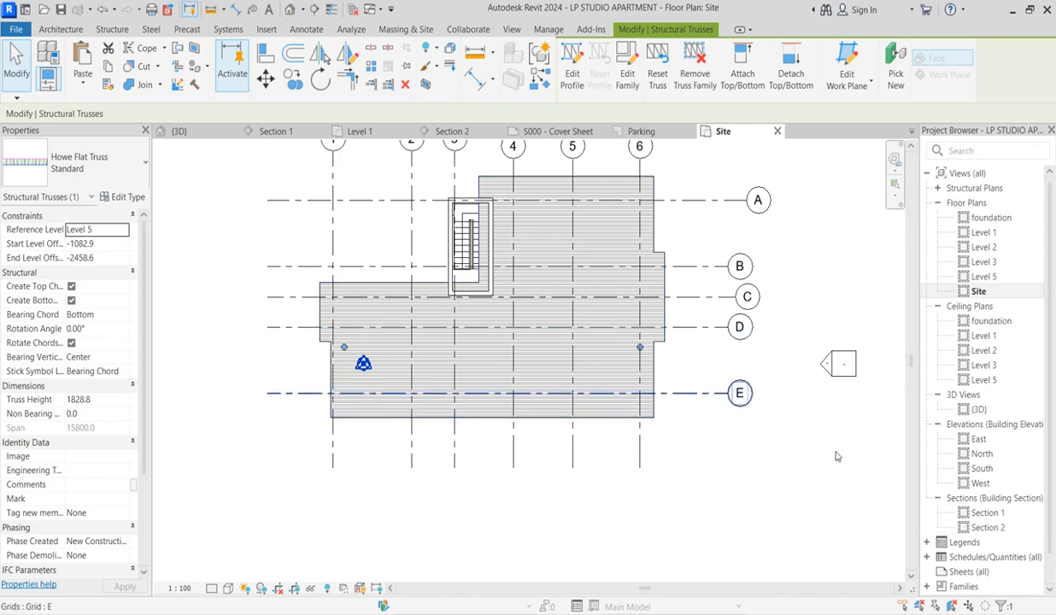
Open the Section 2 view and check how the truss fits beneath the sloping roof and between the outer walls.
double_click(988, 527)
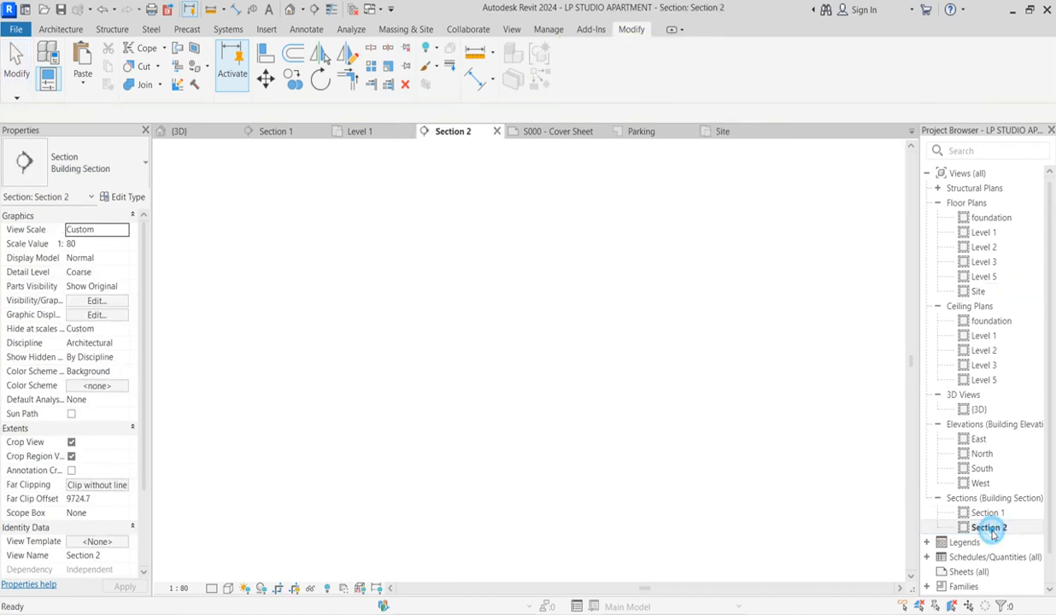
scroll(301, 298, up, 4)
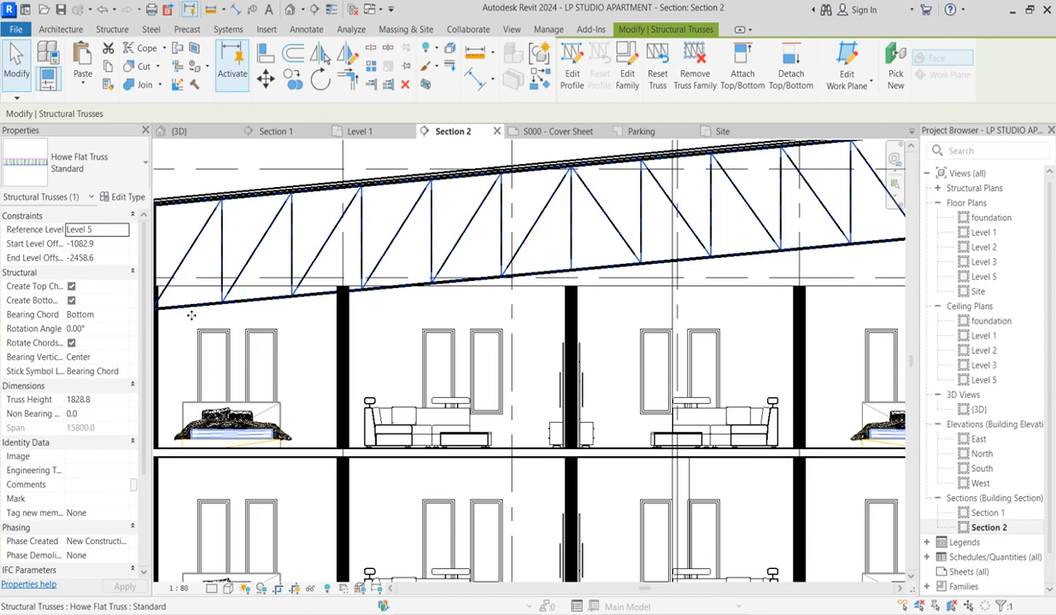
scroll(323, 302, down, 3)
click(508, 288)
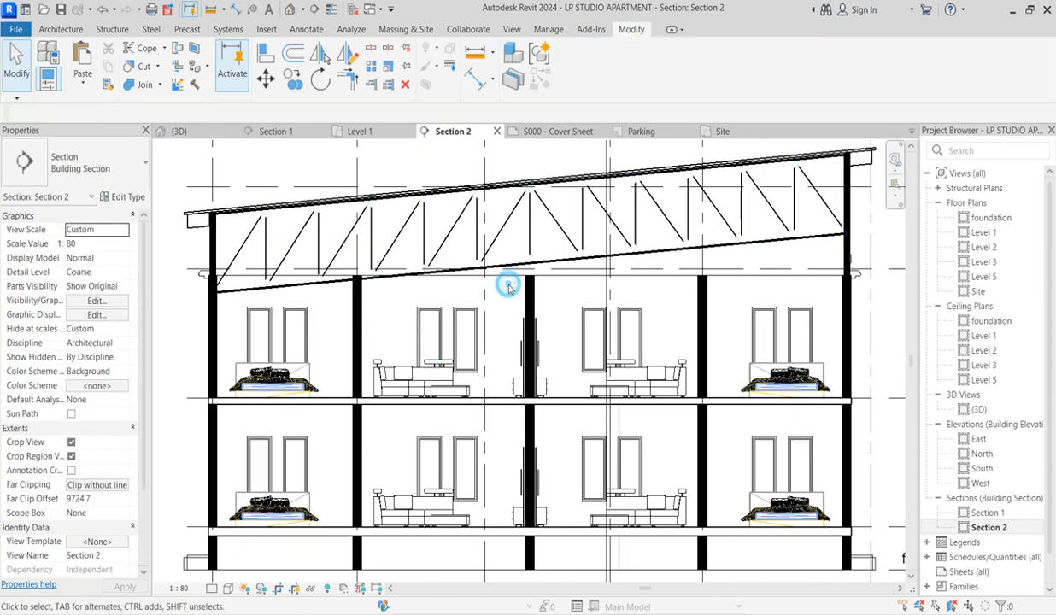
scroll(508, 284, down, 3)
Open the default 3D view and hide the sloping roof element in that view.
double_click(981, 410)
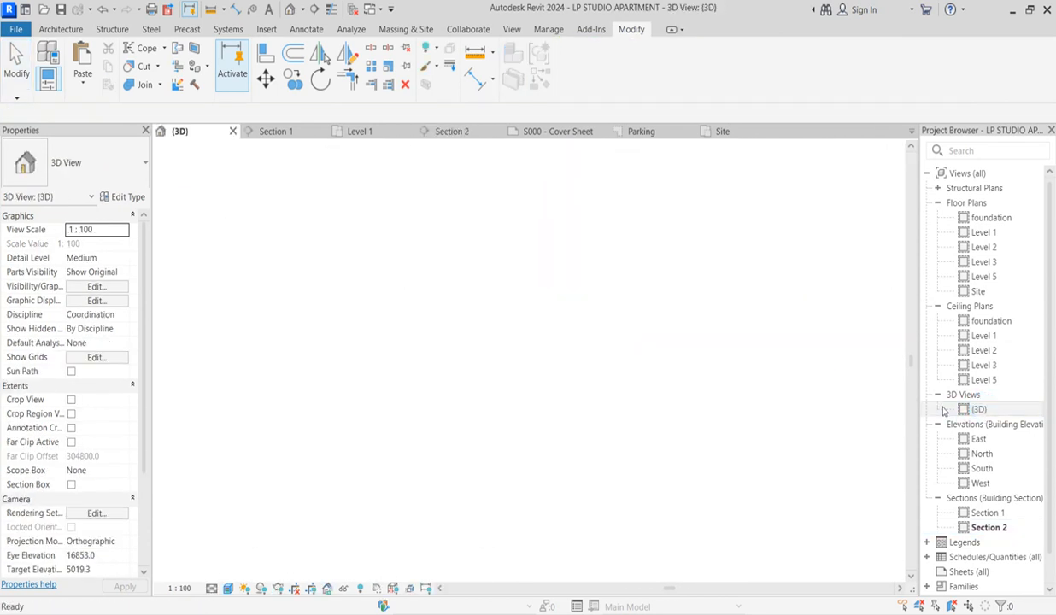
click(699, 352)
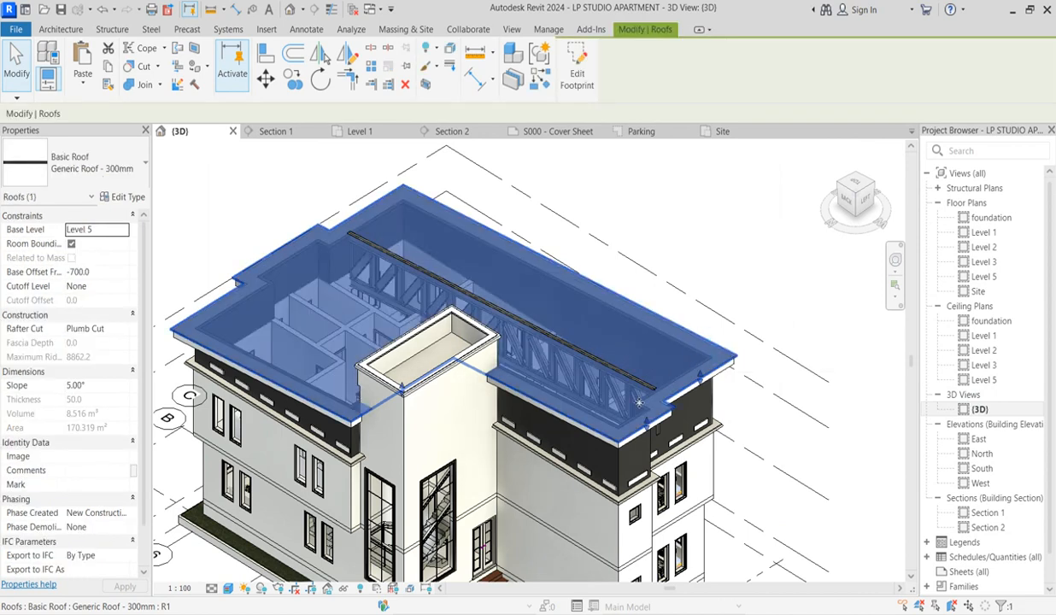
scroll(698, 352, up, 6)
scroll(560, 407, down, 4)
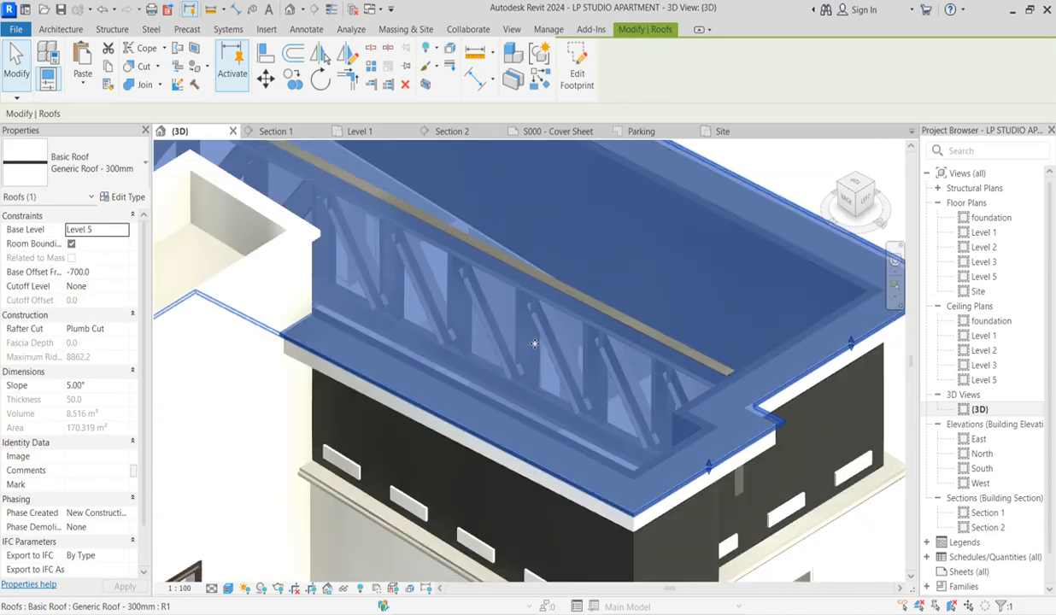
right_click(730, 345)
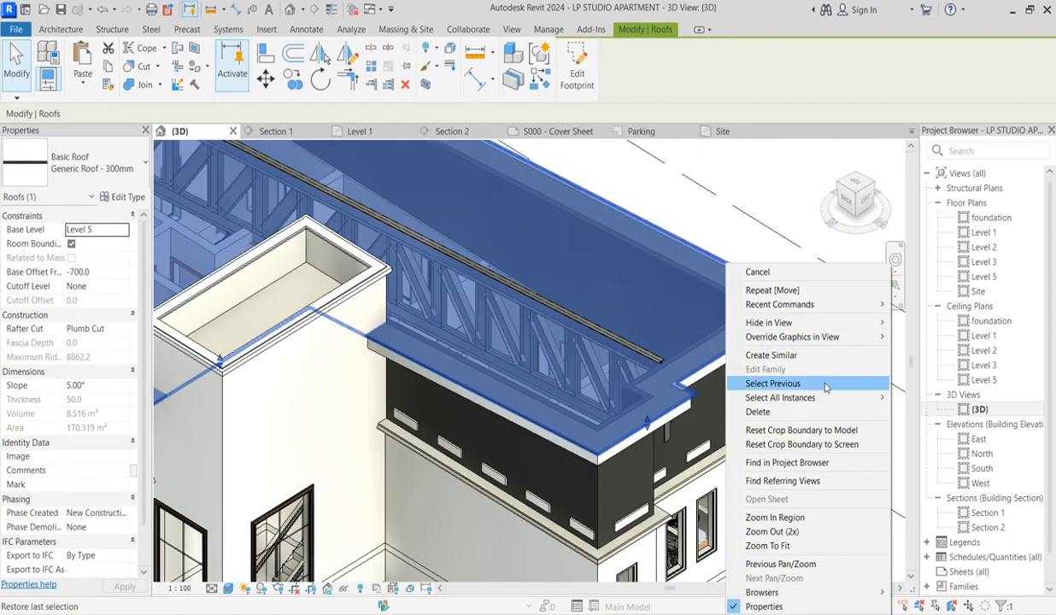
mouse_move(861, 323)
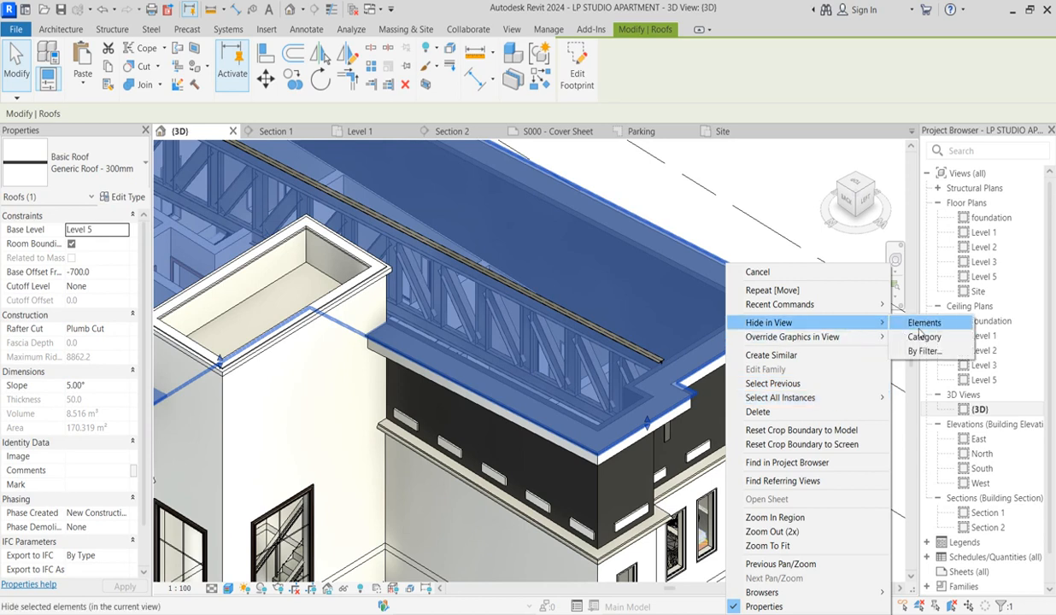
click(923, 320)
scroll(440, 257, down, 3)
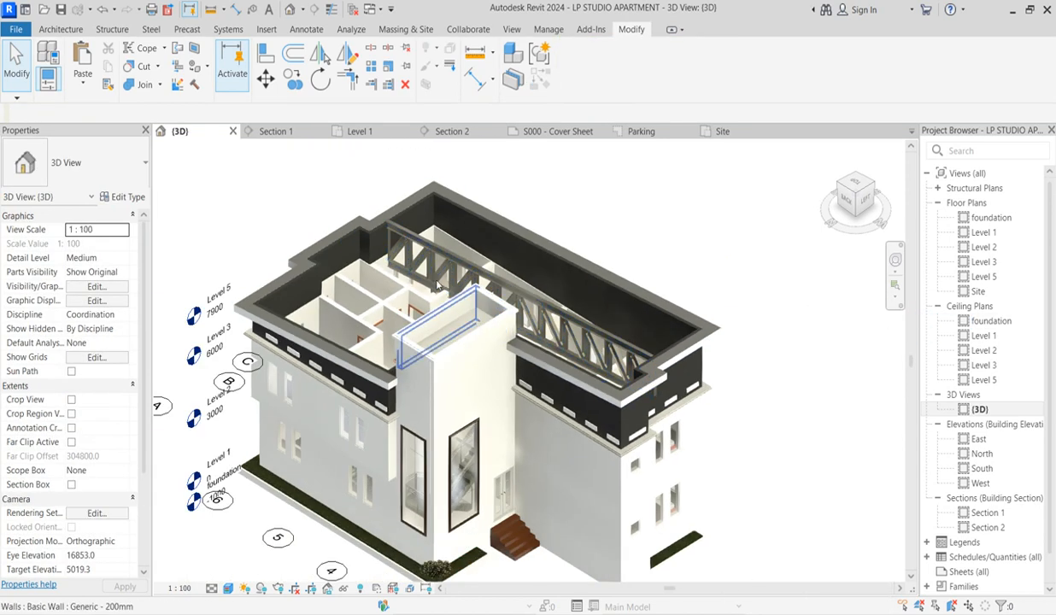
Set the top chords' structural framing type to SF_Steel L Angle:_Size in the Howe Flat Truss type properties and apply it.
scroll(440, 241, up, 4)
scroll(445, 243, up, 3)
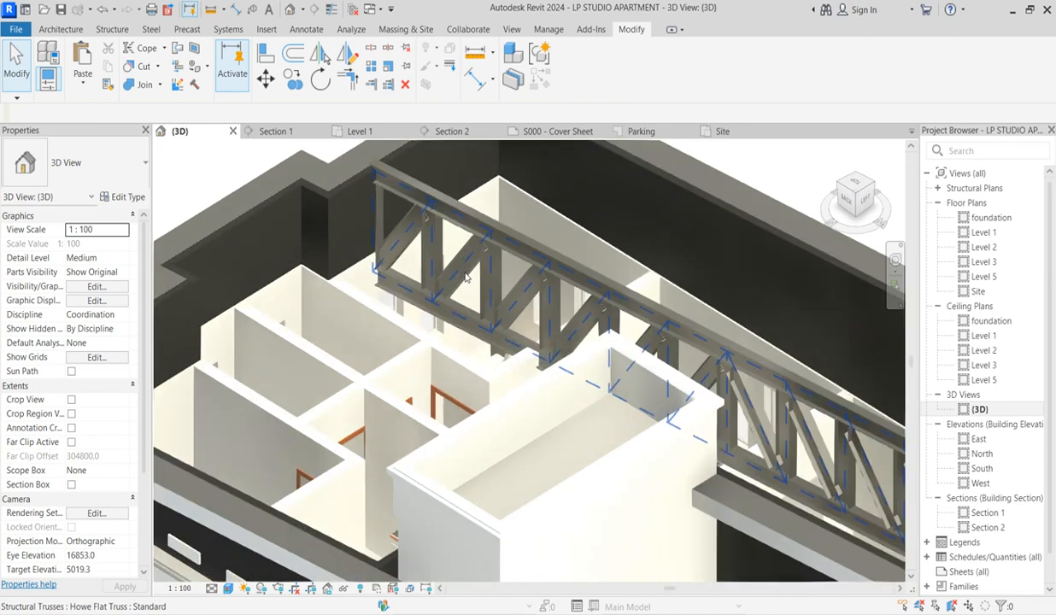
click(493, 284)
scroll(493, 284, down, 3)
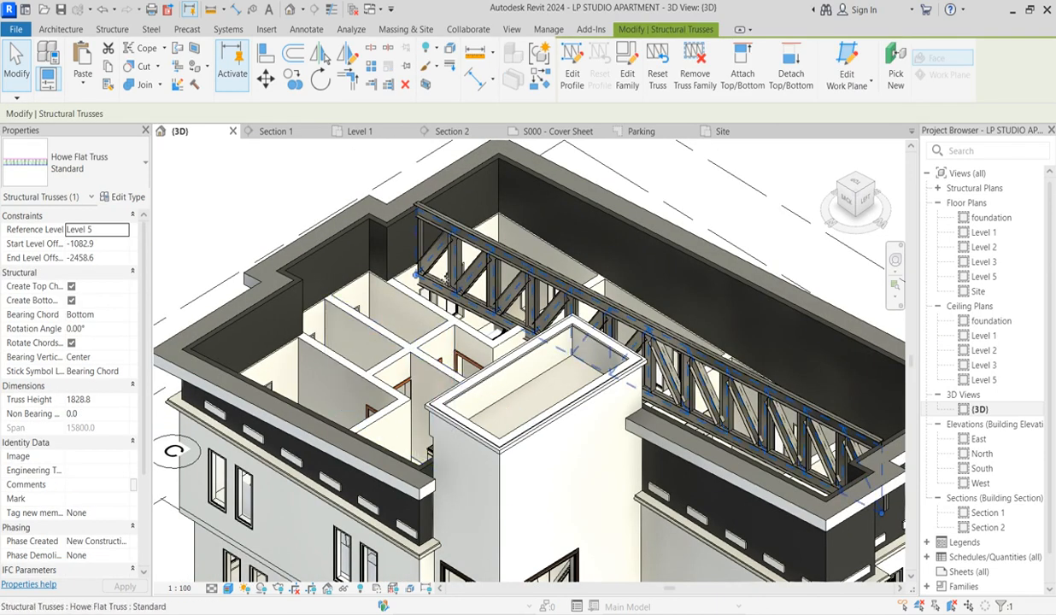
click(134, 200)
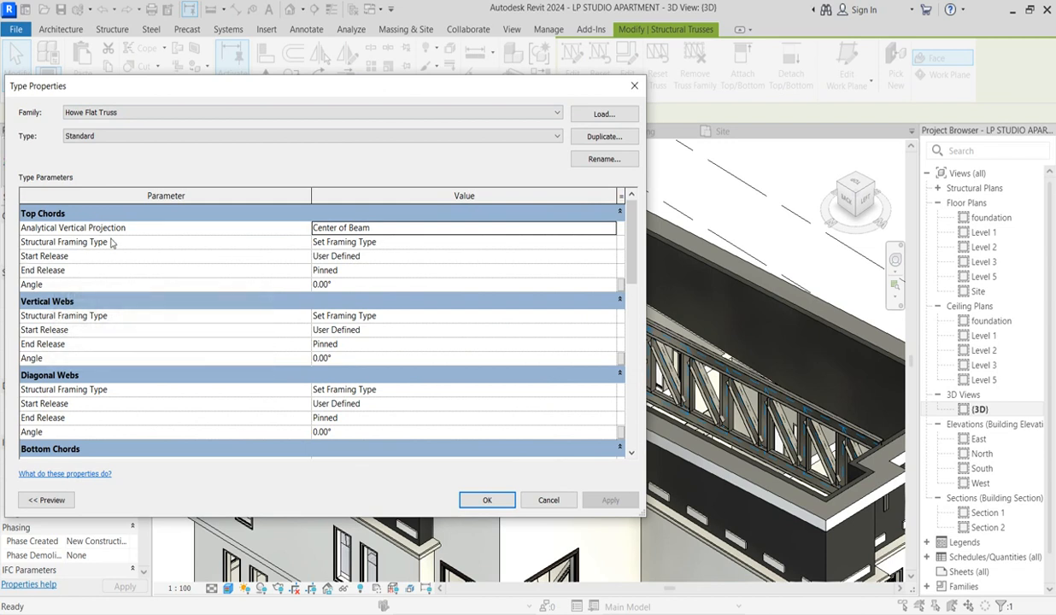
click(602, 242)
click(611, 244)
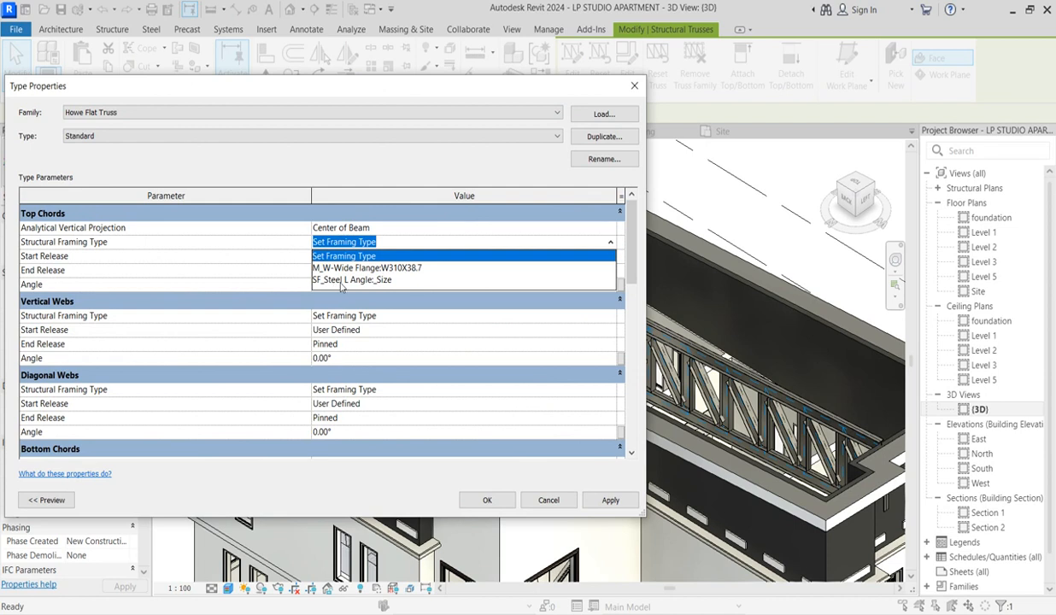
click(380, 281)
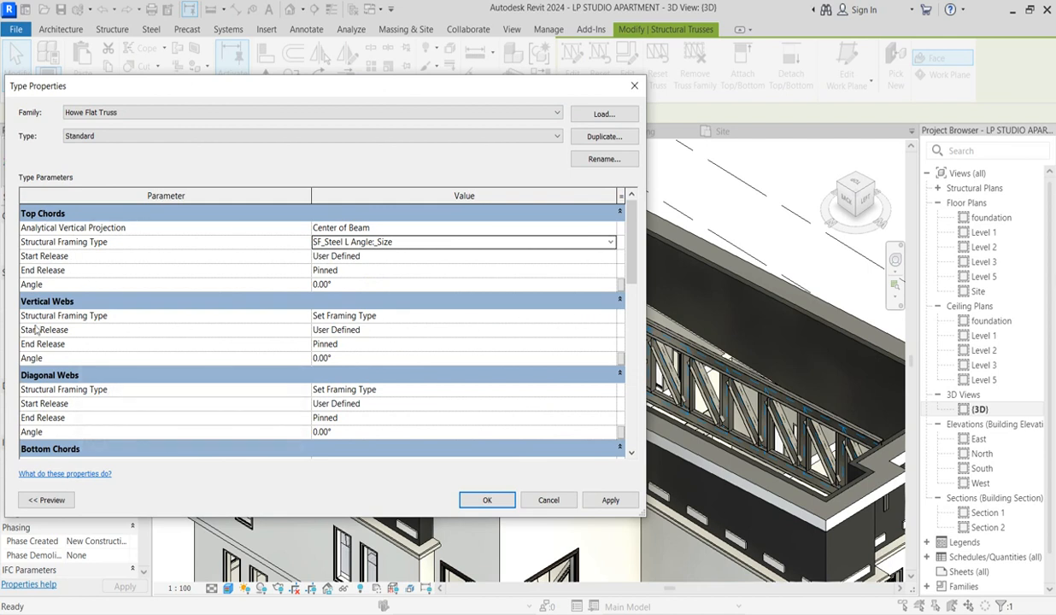
scroll(38, 369, down, 3)
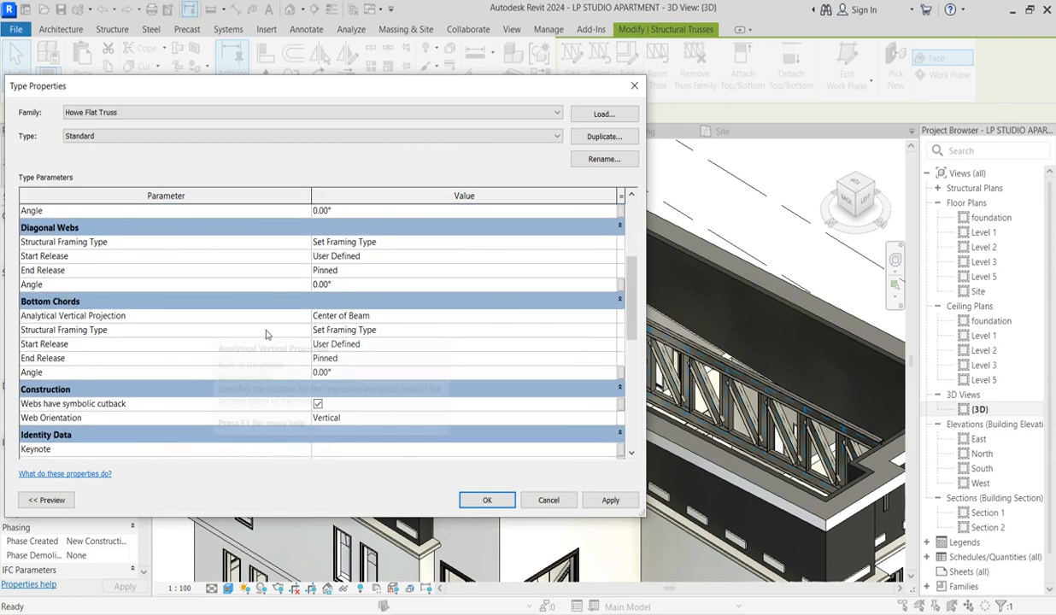
scroll(433, 349, up, 3)
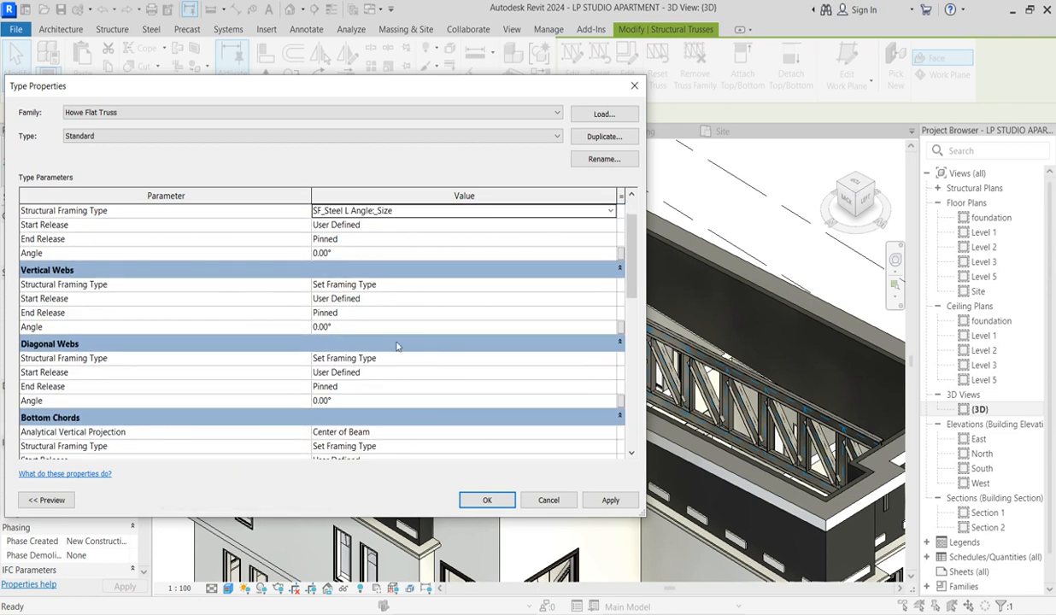
scroll(291, 342, up, 1)
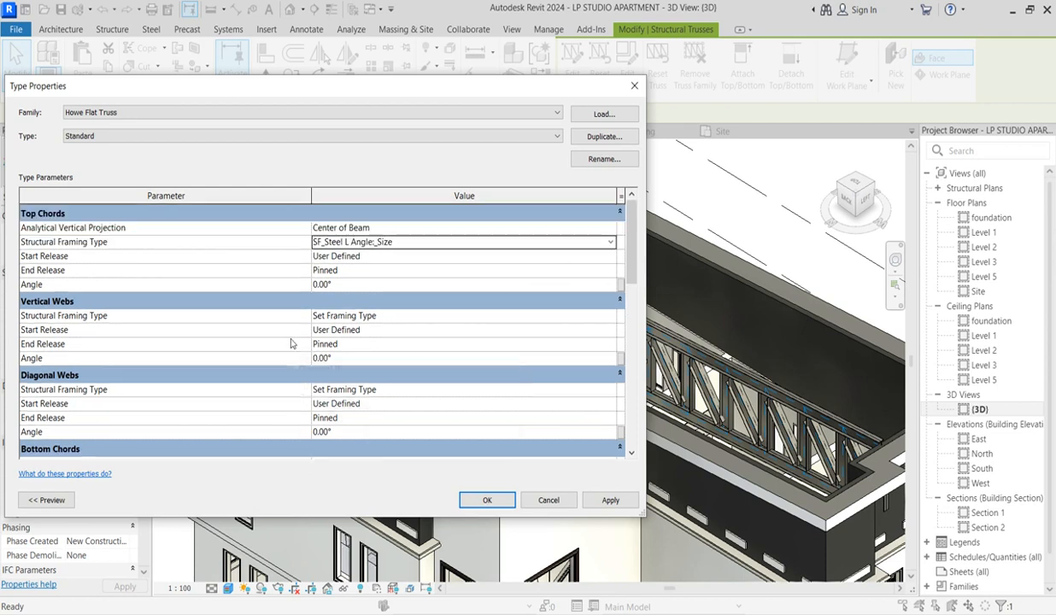
click(609, 502)
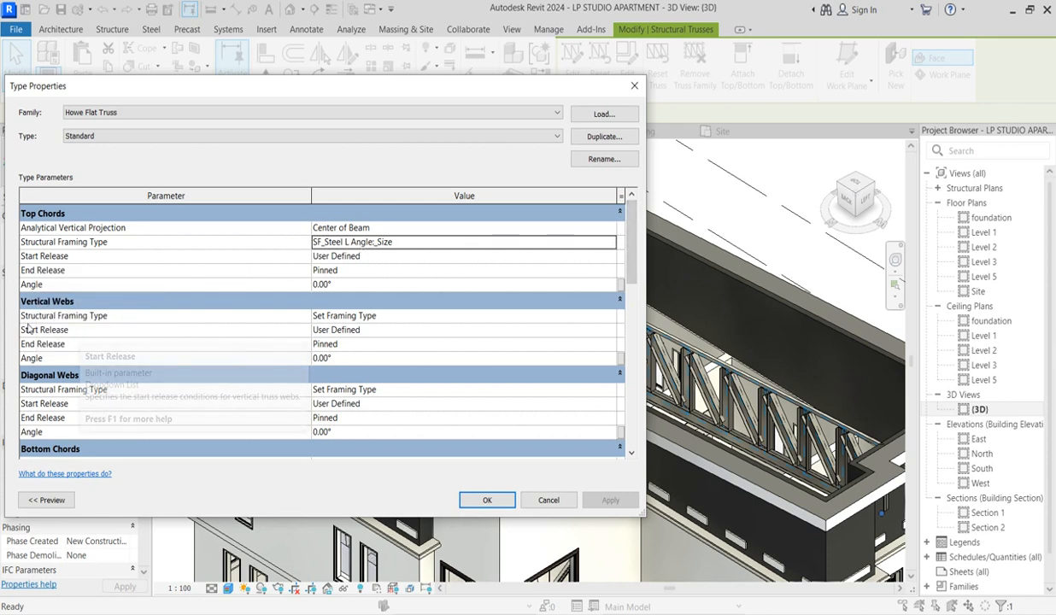
Set the structural framing type of both the vertical webs and the diagonal webs to SF_Steel L Angle:_Size, applying each change.
click(610, 316)
click(610, 318)
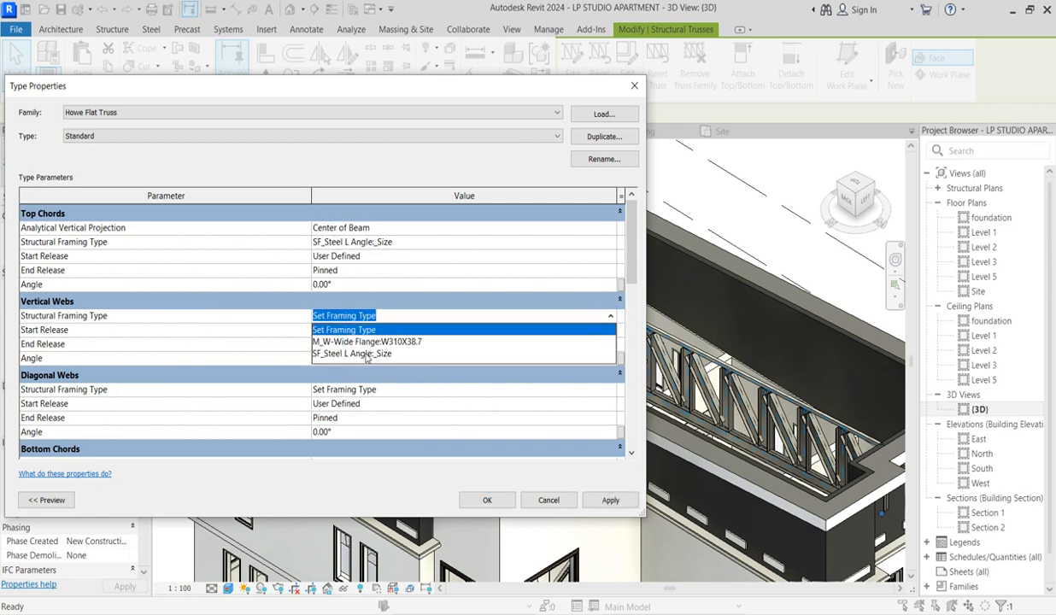
click(366, 355)
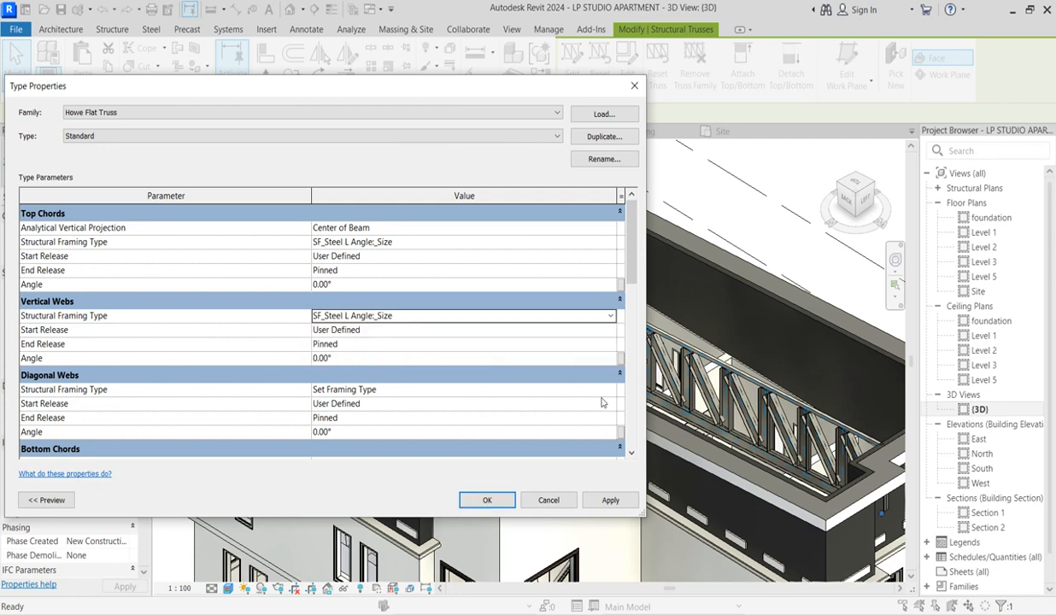
click(623, 510)
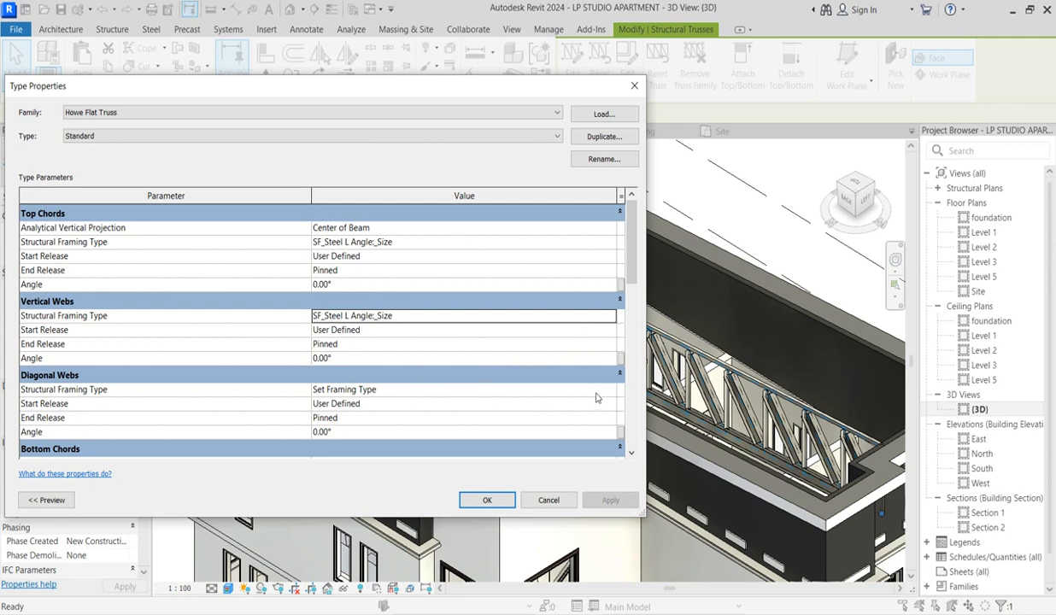
click(610, 392)
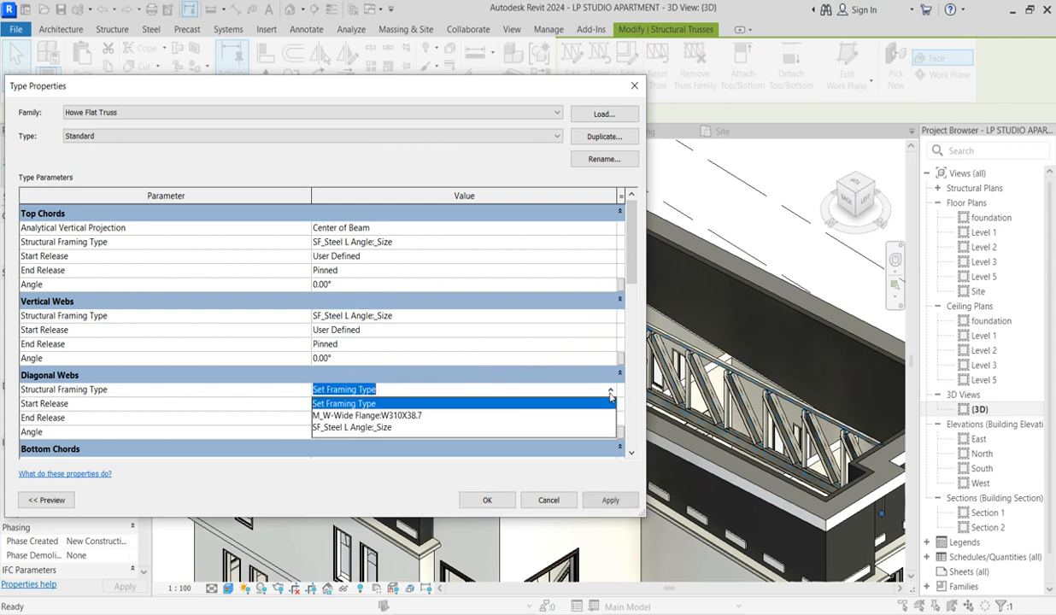
click(346, 427)
click(605, 501)
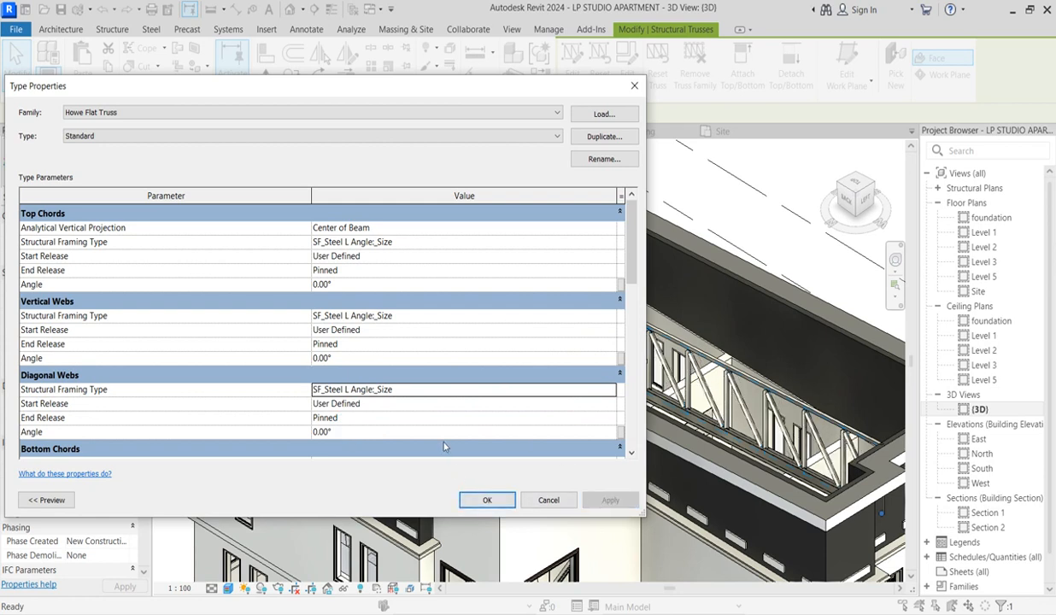
Set the bottom chords' structural framing type to SF_Steel L Angle:_Size and accept the type properties.
scroll(500, 421, down, 3)
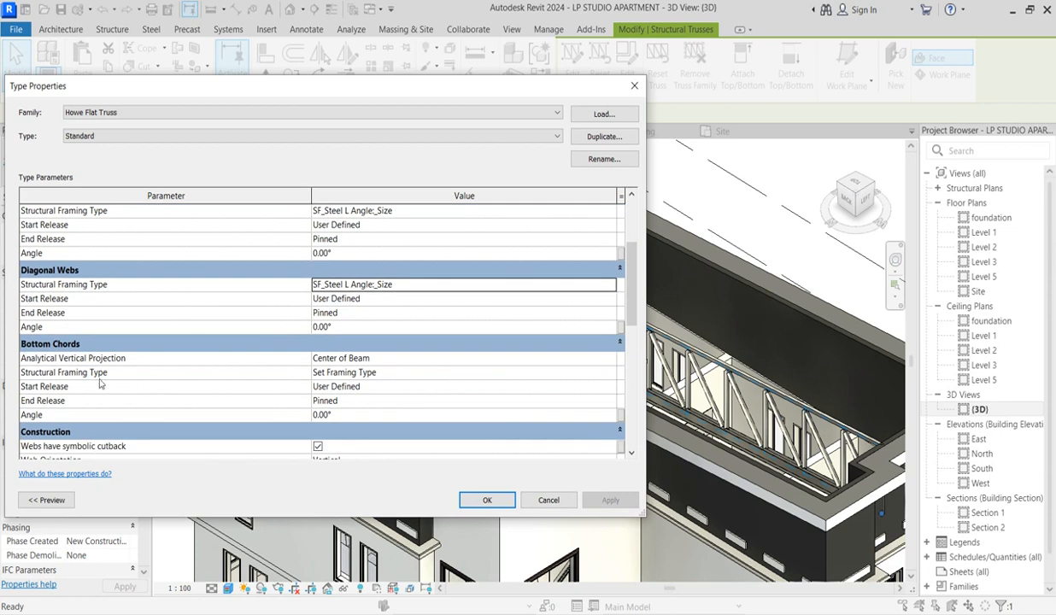
click(607, 374)
click(610, 375)
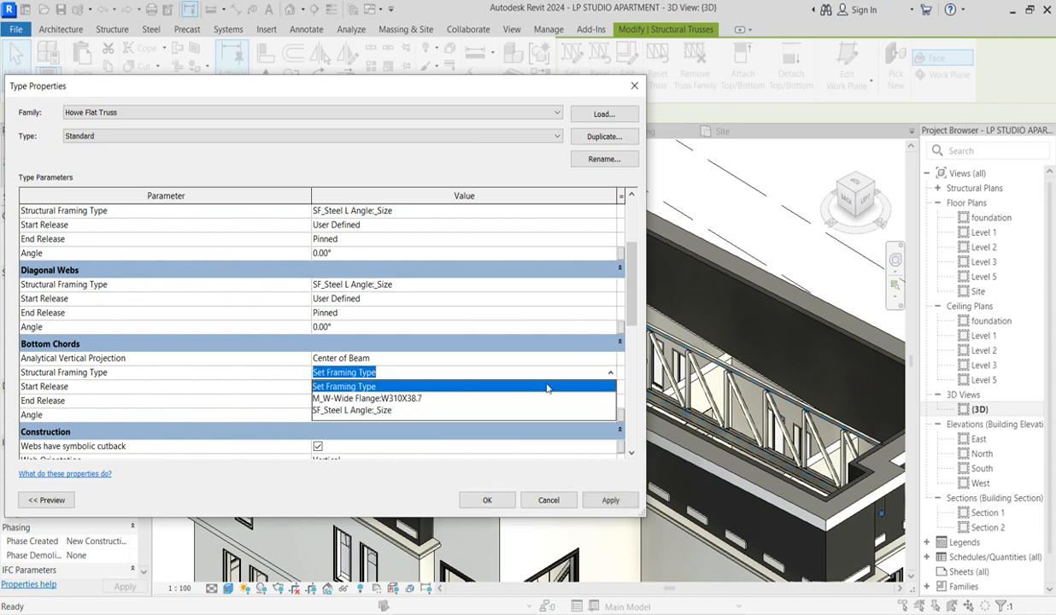
click(357, 404)
click(607, 500)
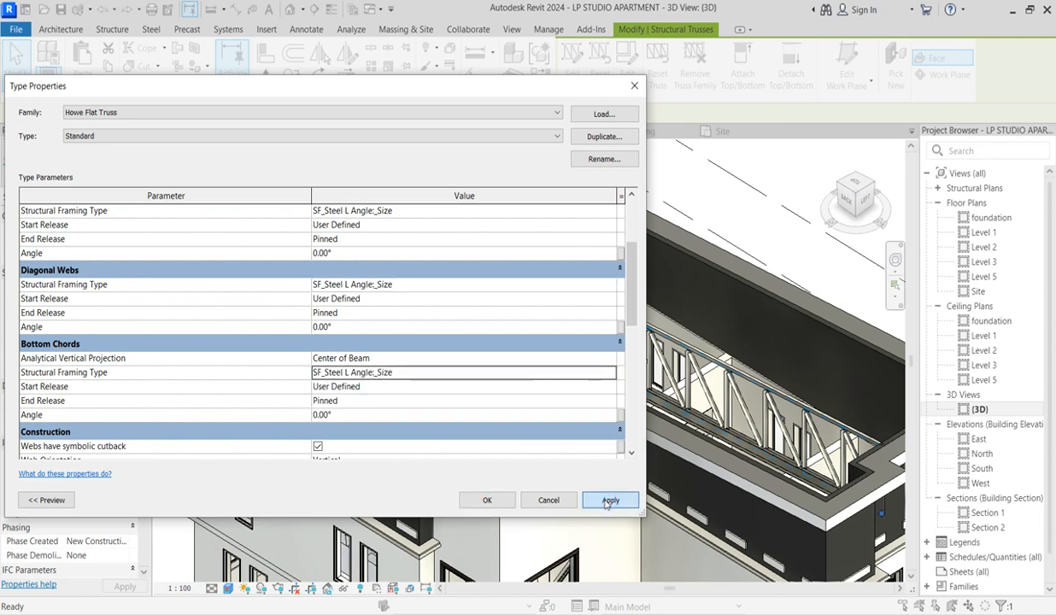
click(489, 501)
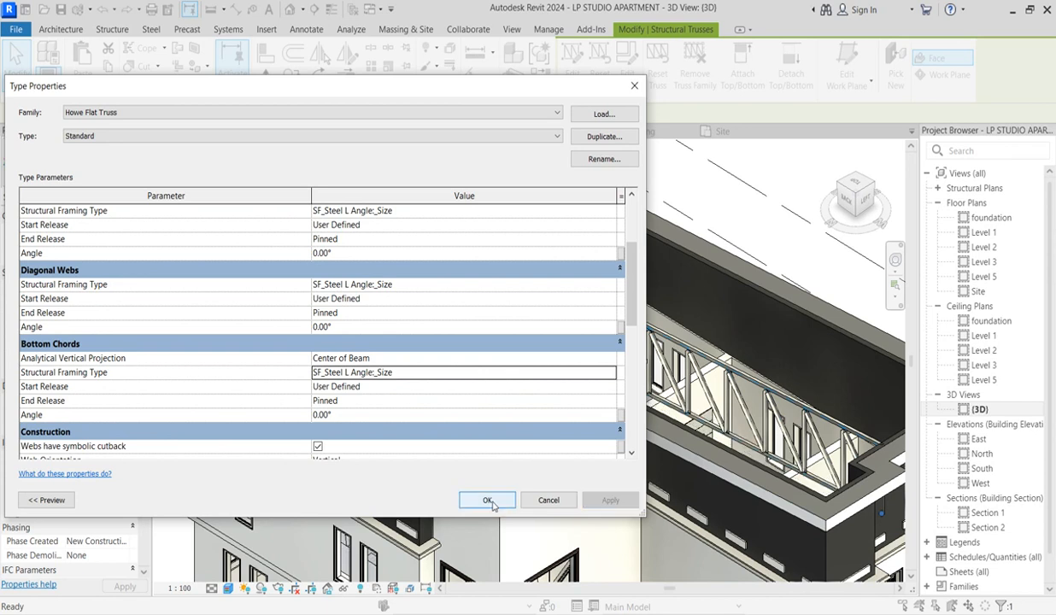
Set the selected truss's height to 1000 and apply it.
scroll(483, 273, up, 5)
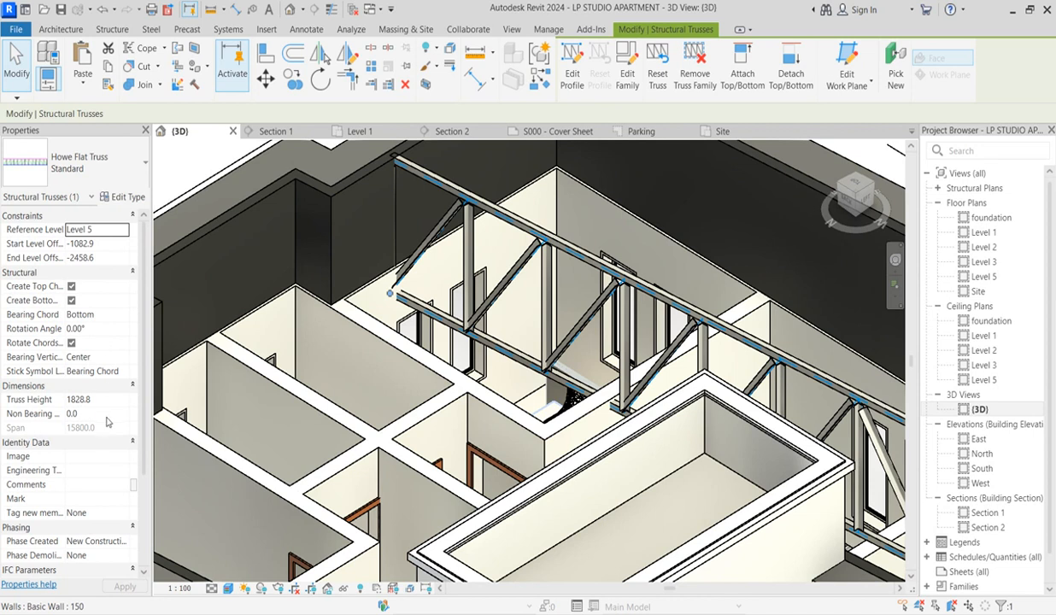
click(90, 399)
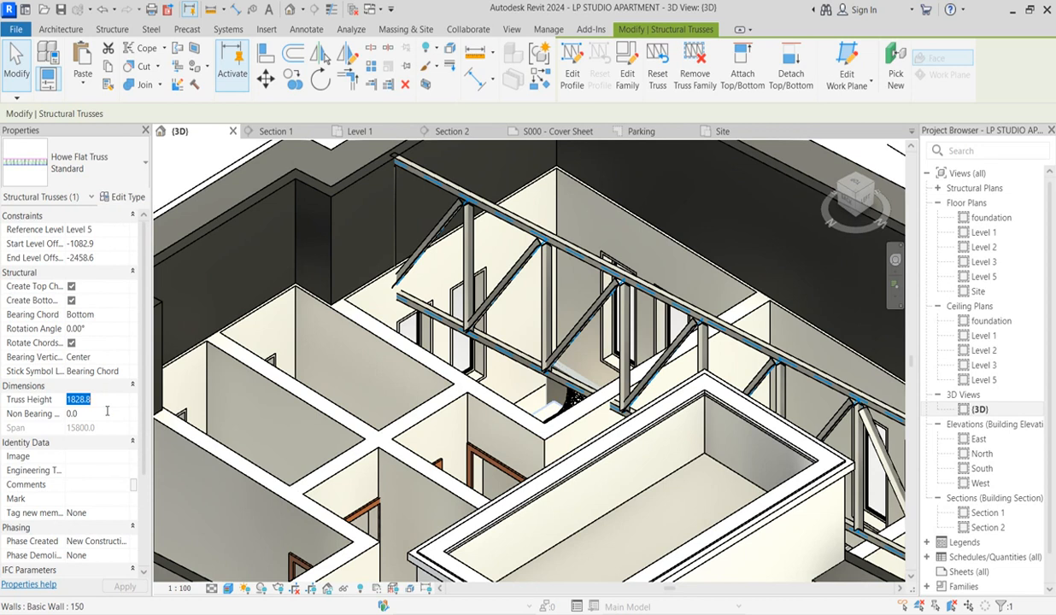
text(1000)
click(125, 587)
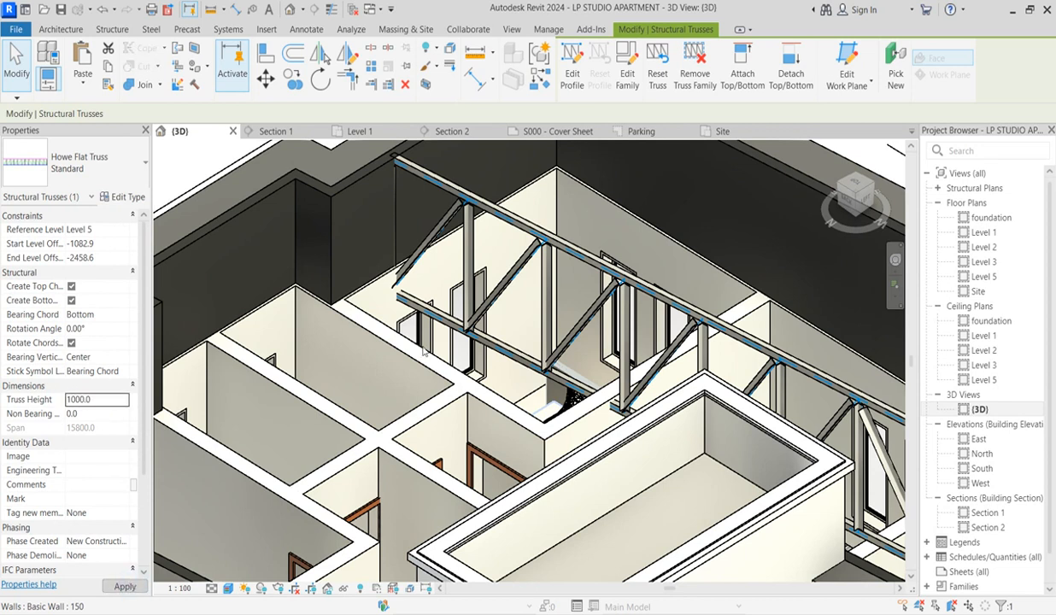
click(578, 362)
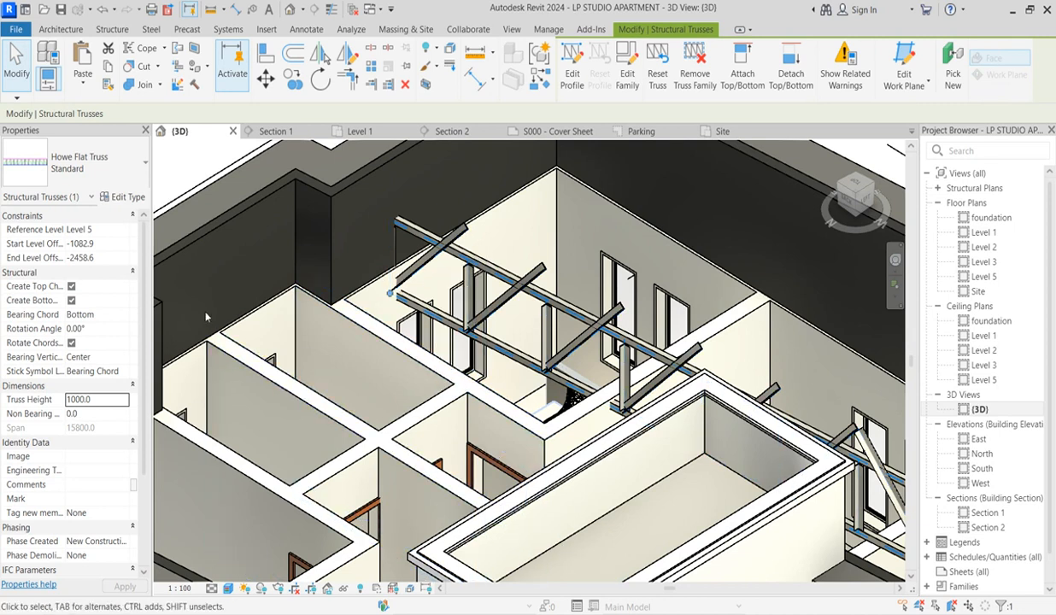
Set the truss's stick symbol location to Top Chord and its truss height to 1800.
click(123, 373)
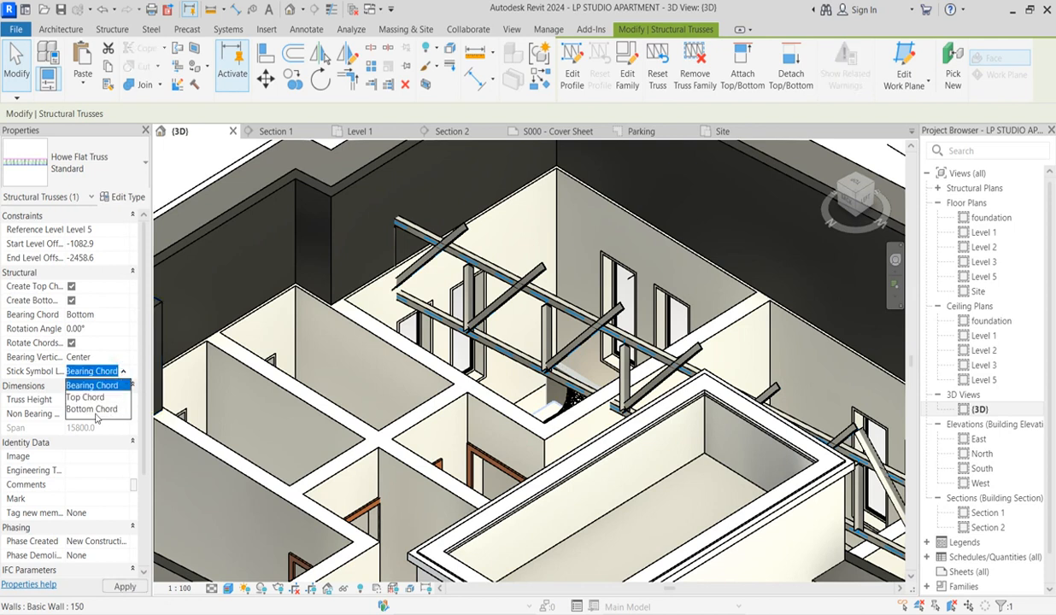
click(93, 398)
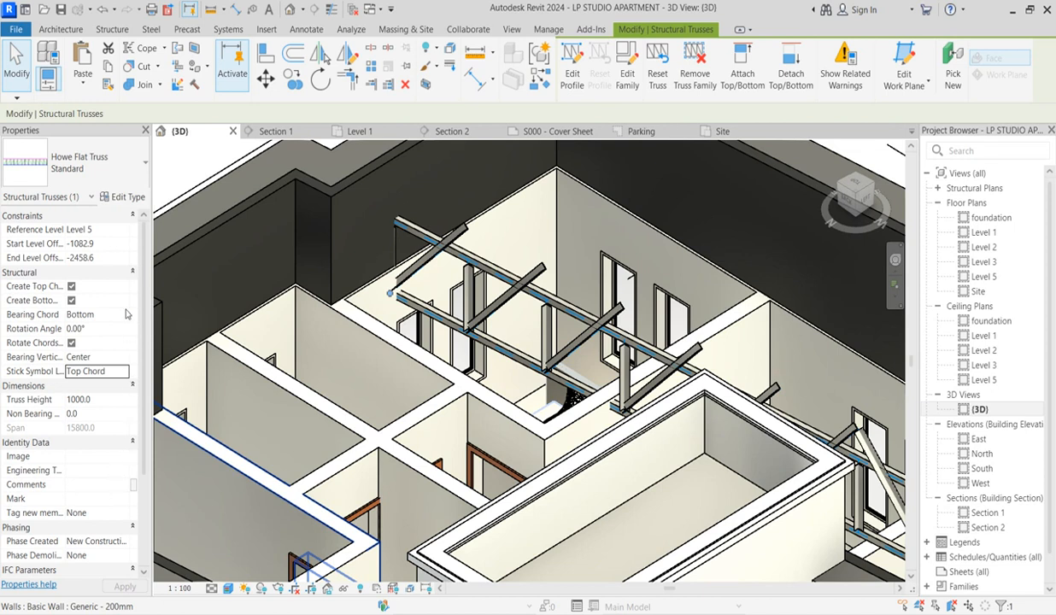
click(119, 328)
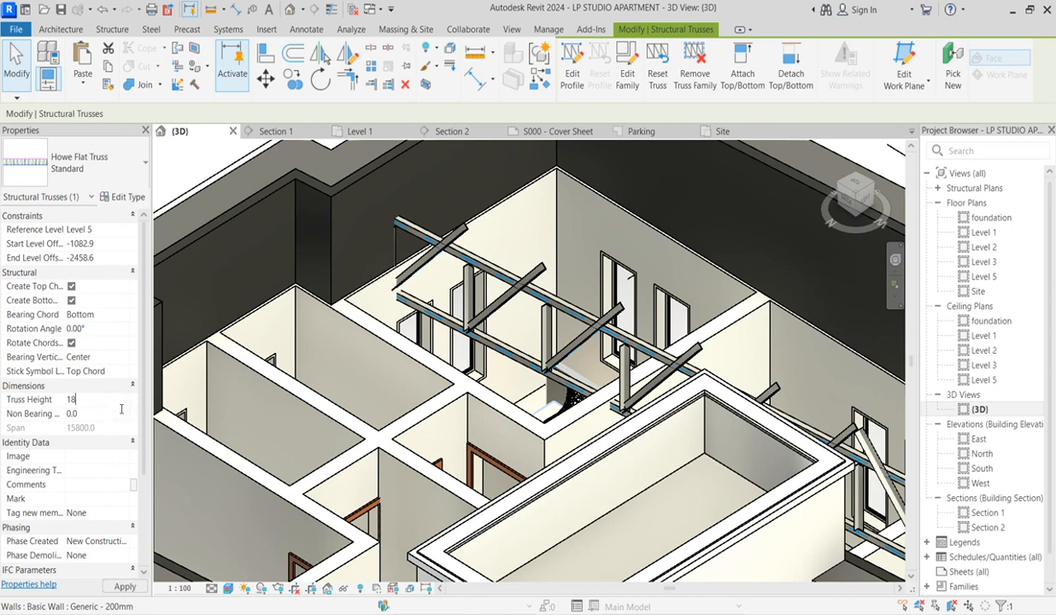
click(128, 587)
scroll(552, 262, up, 5)
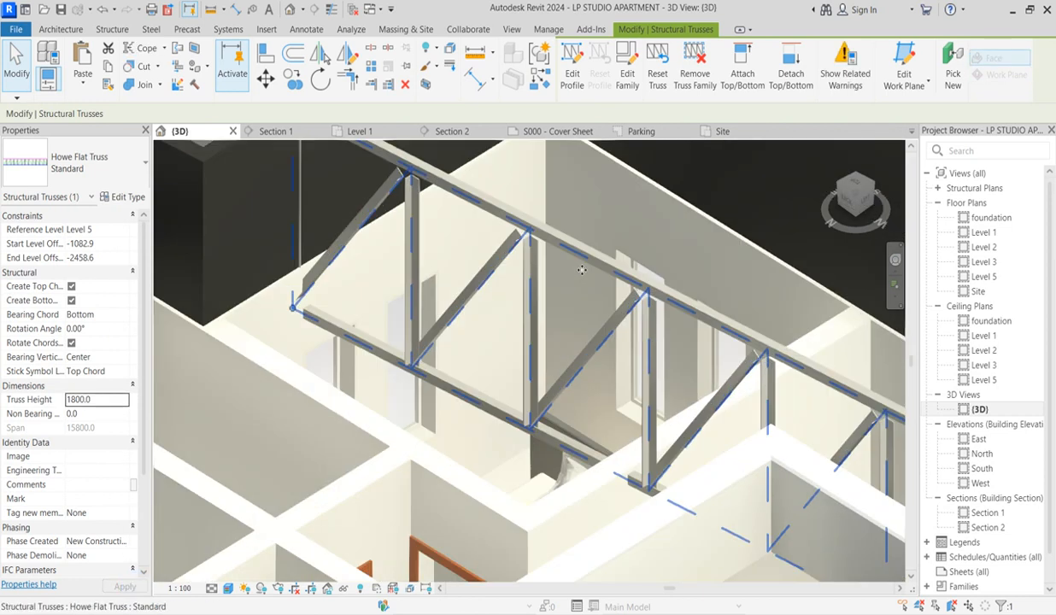
Set the selected truss's height to 1700 and clear the selection.
scroll(663, 297, up, 3)
click(109, 400)
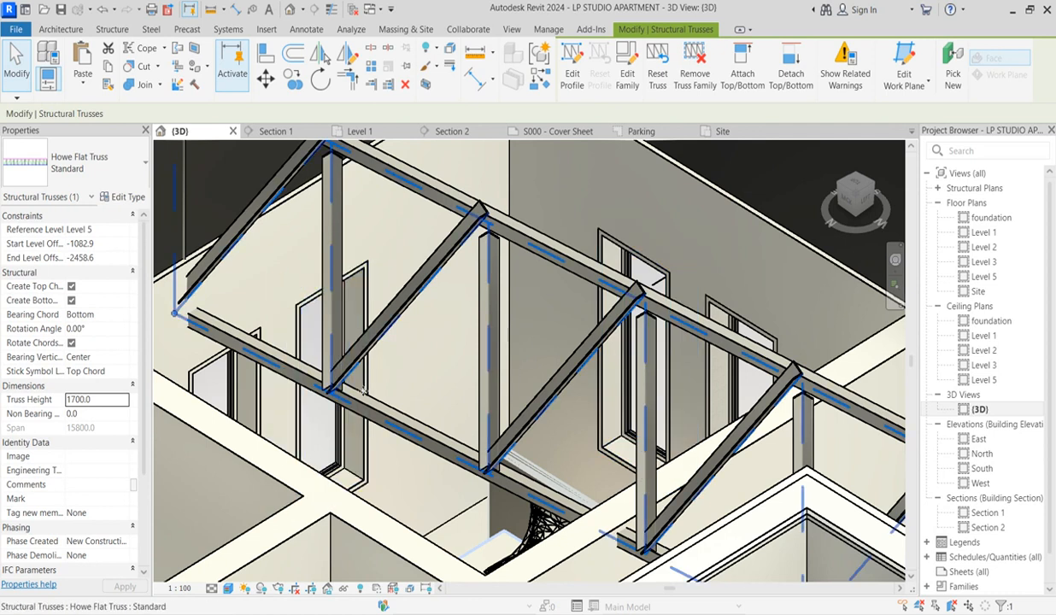
scroll(349, 384, up, 3)
scroll(360, 405, down, 4)
scroll(442, 354, down, 8)
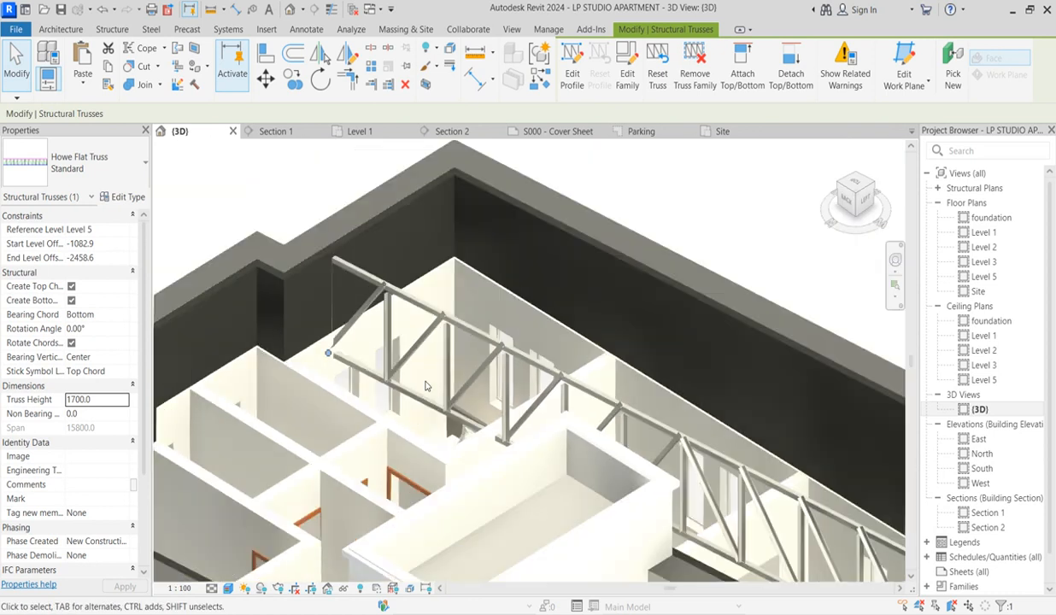
scroll(646, 488, up, 3)
click(727, 293)
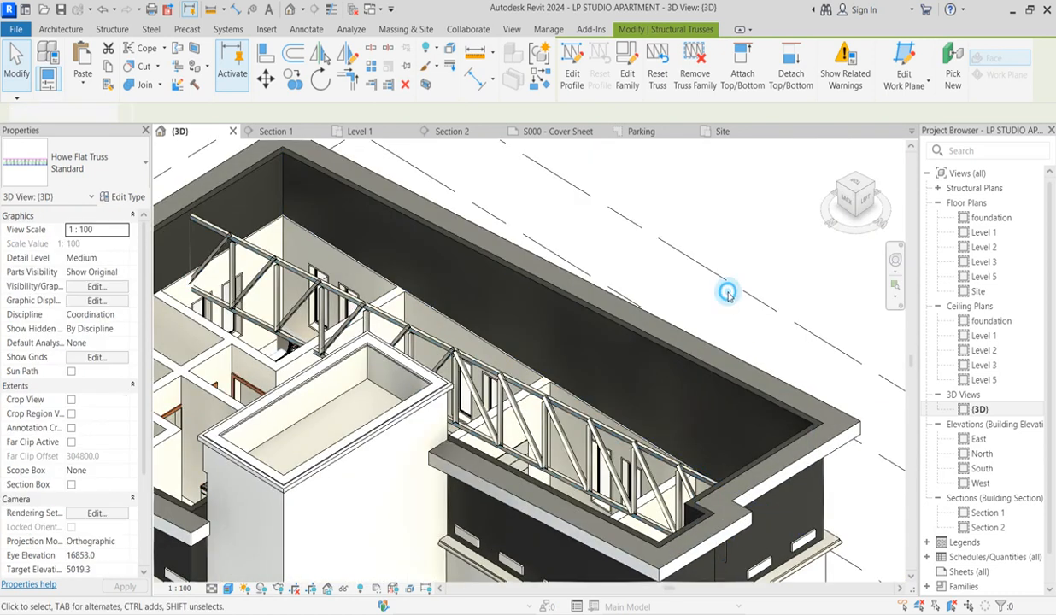
scroll(553, 420, down, 3)
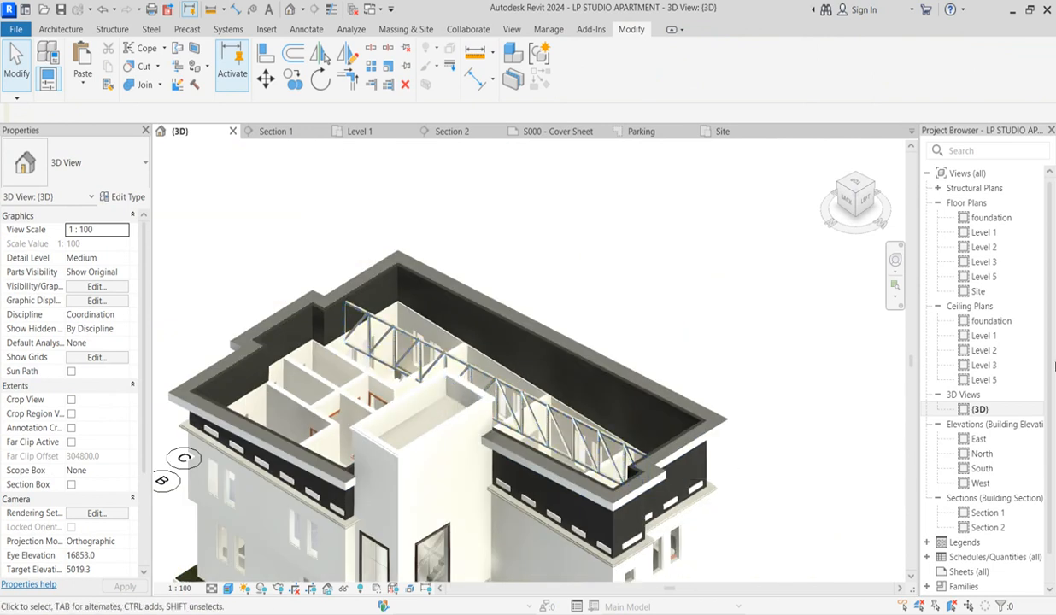
Open the Section 2 building section to inspect the truss beneath the sloping roof.
double_click(991, 528)
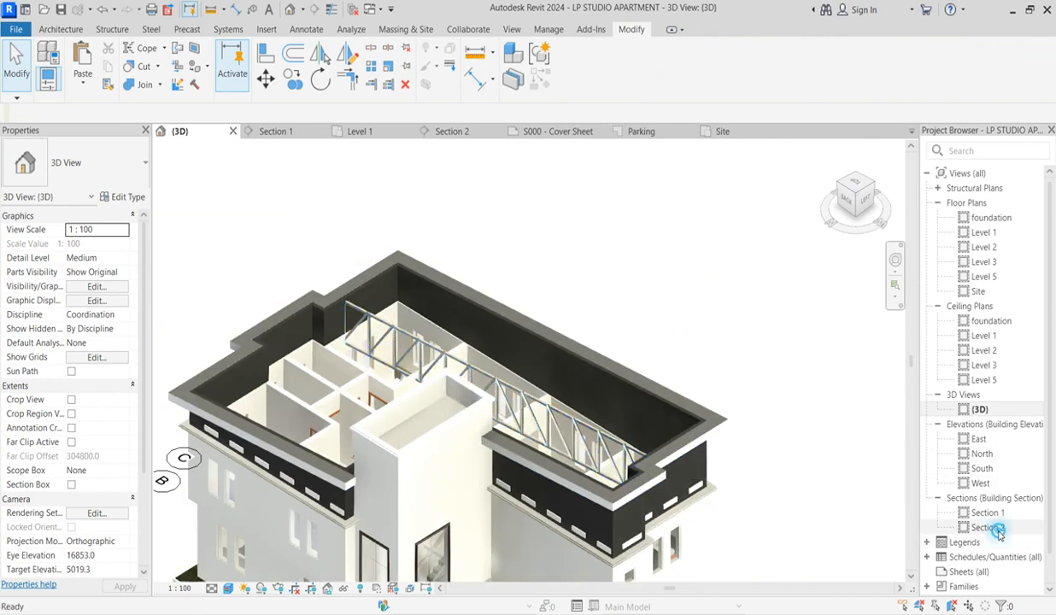
scroll(596, 243, up, 2)
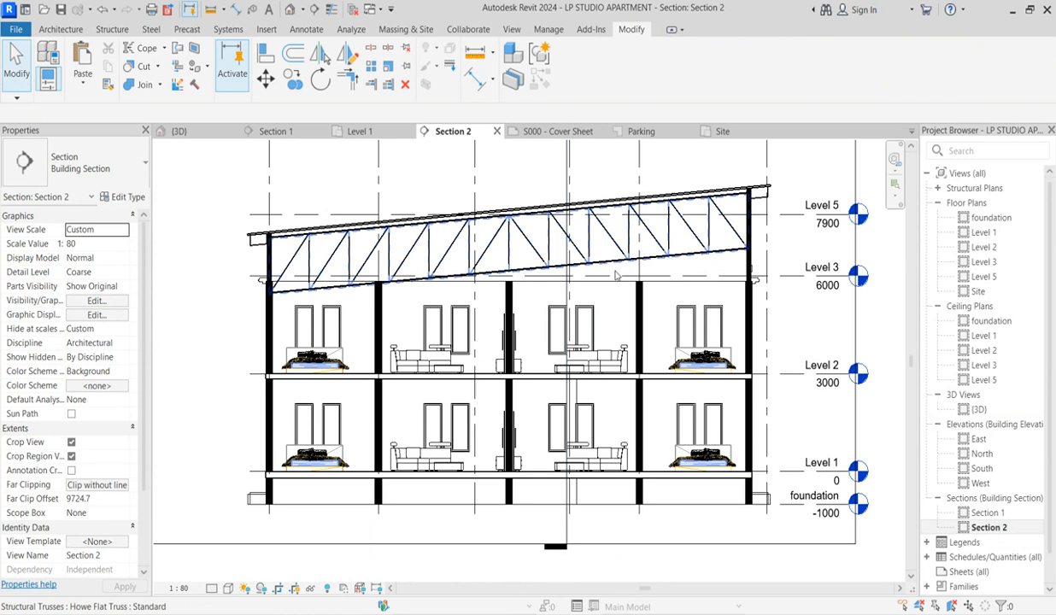
scroll(603, 261, up, 3)
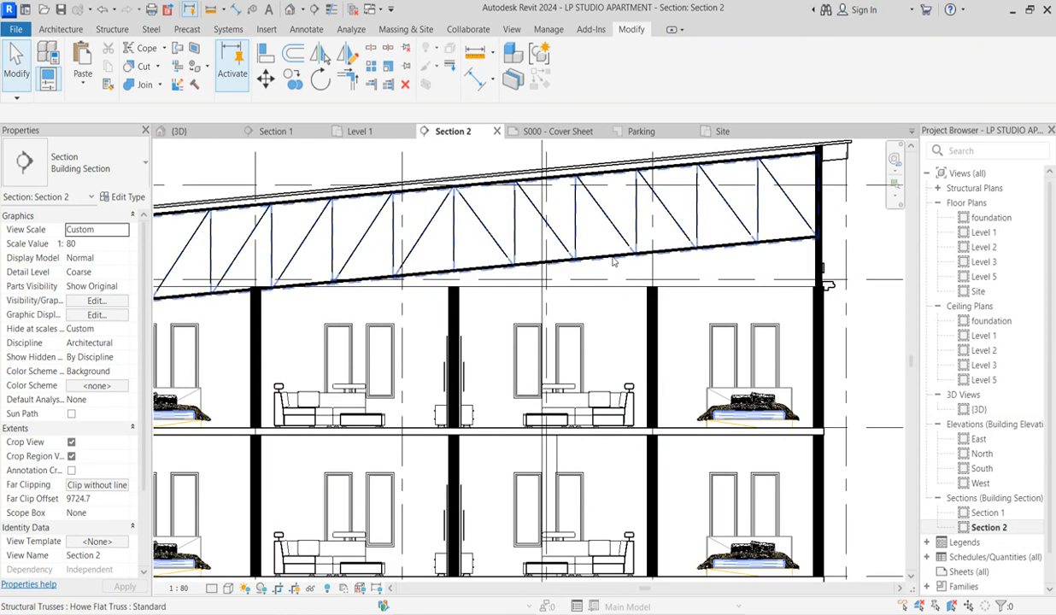
Try the Fine and Medium detail levels on Section 2 and return the view to Coarse.
click(228, 590)
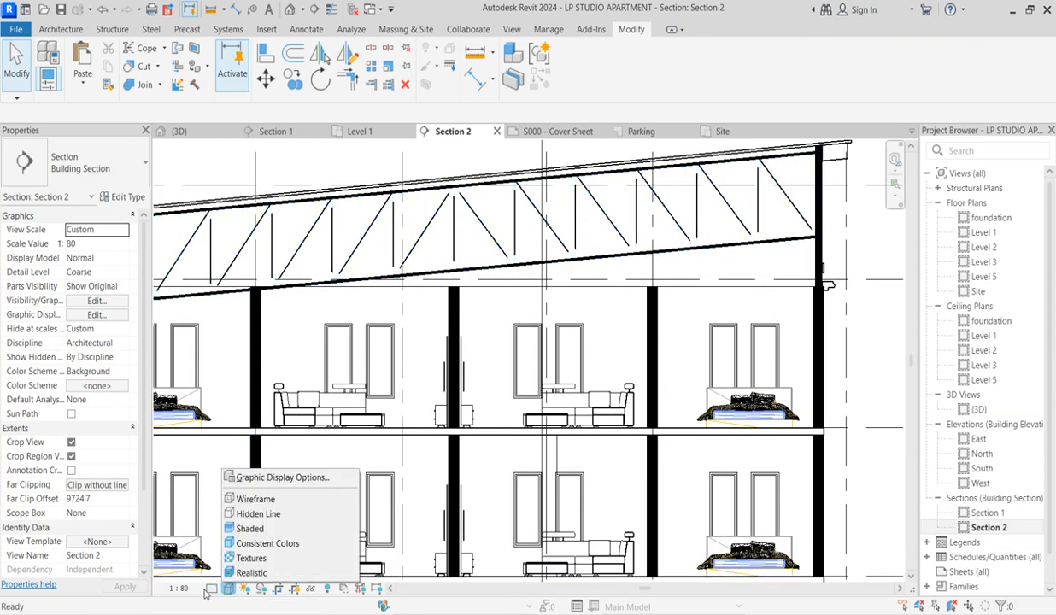
click(212, 589)
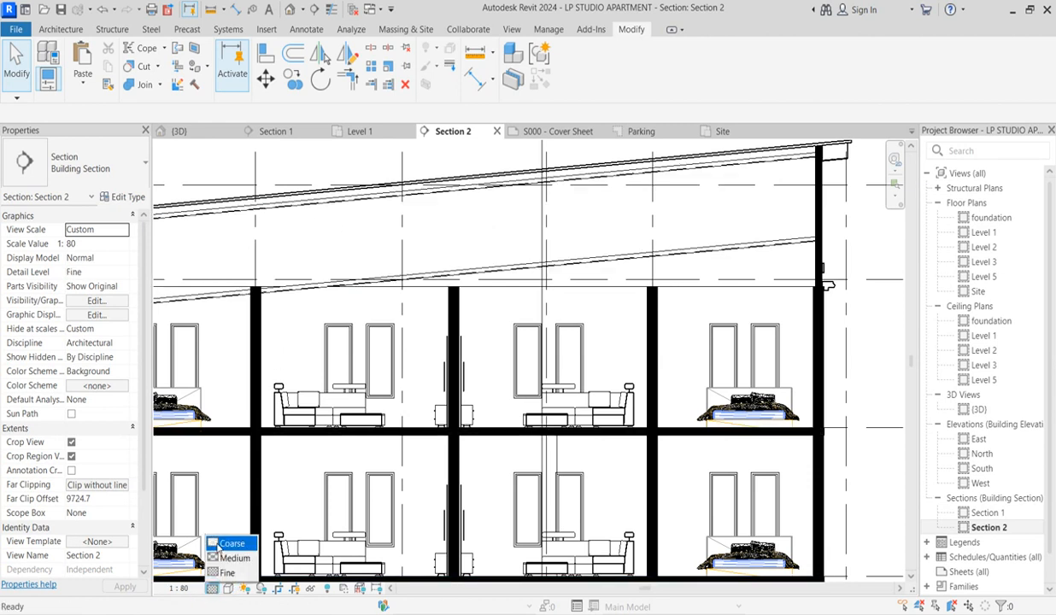
click(219, 545)
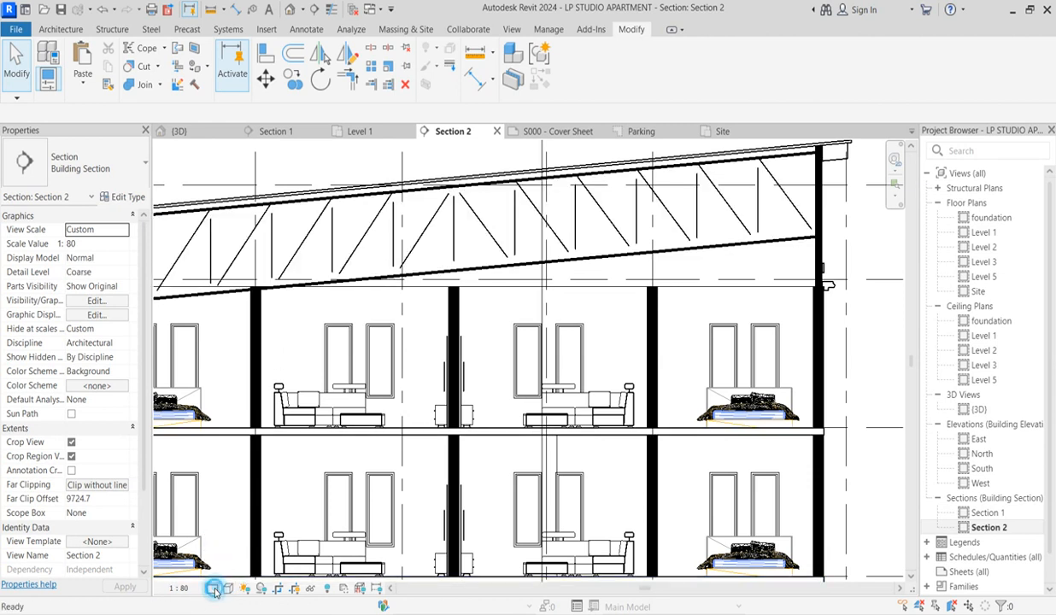
click(229, 559)
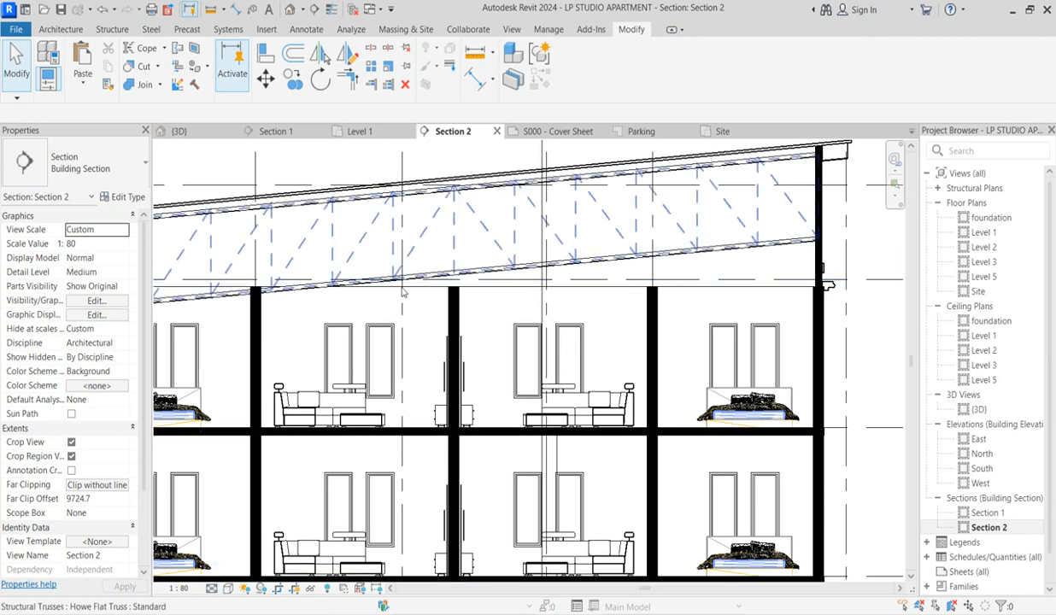
click(211, 588)
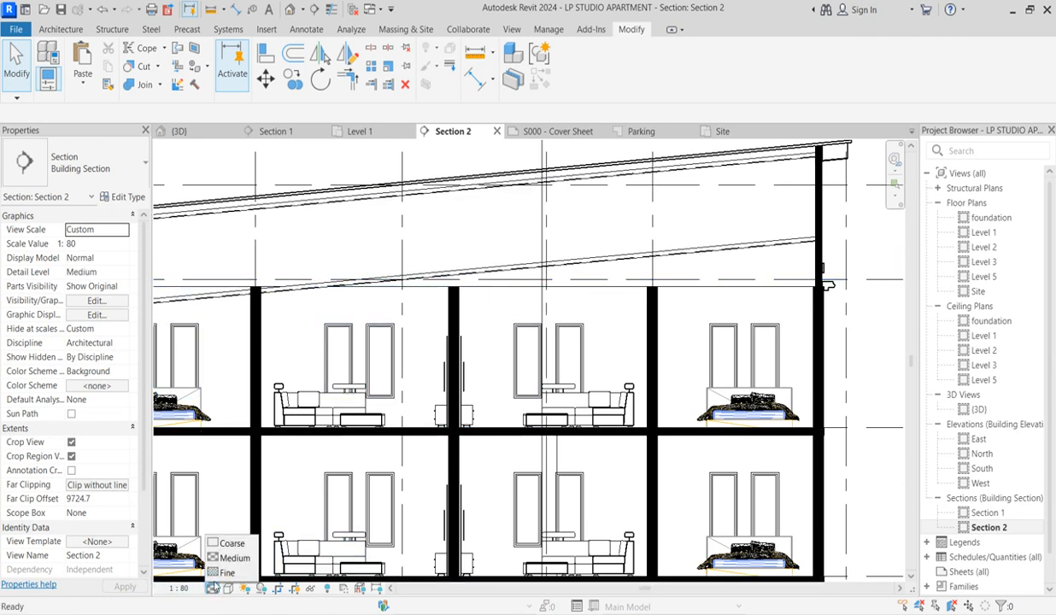
click(229, 572)
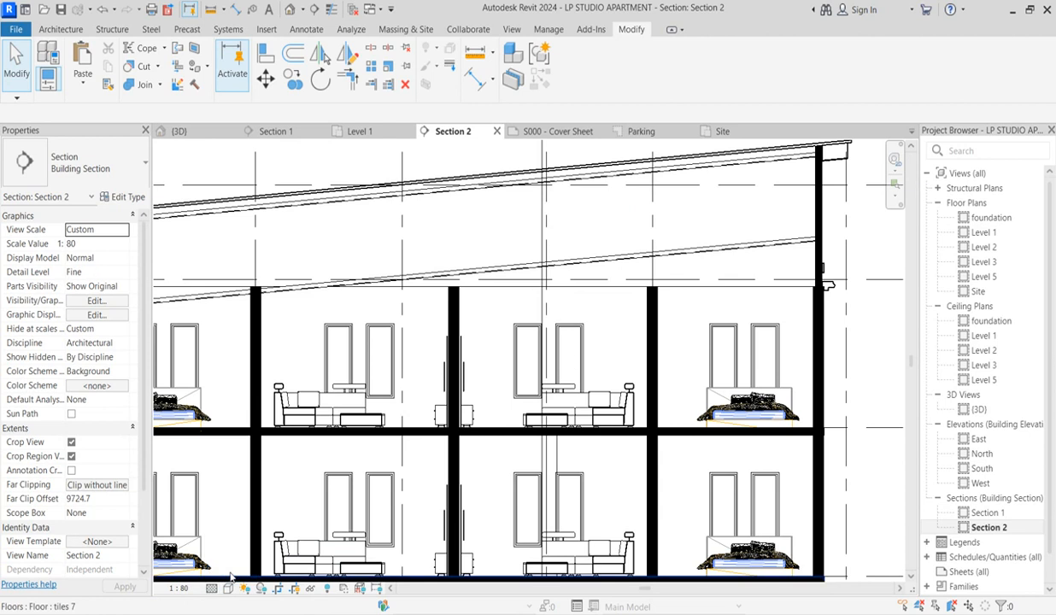
click(211, 589)
click(222, 572)
click(211, 589)
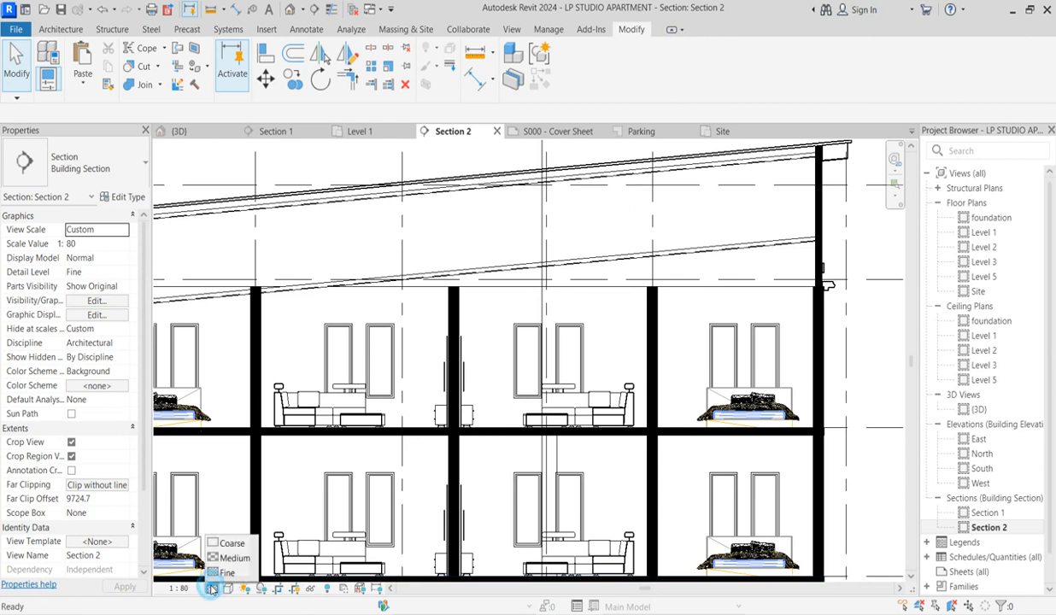
click(226, 544)
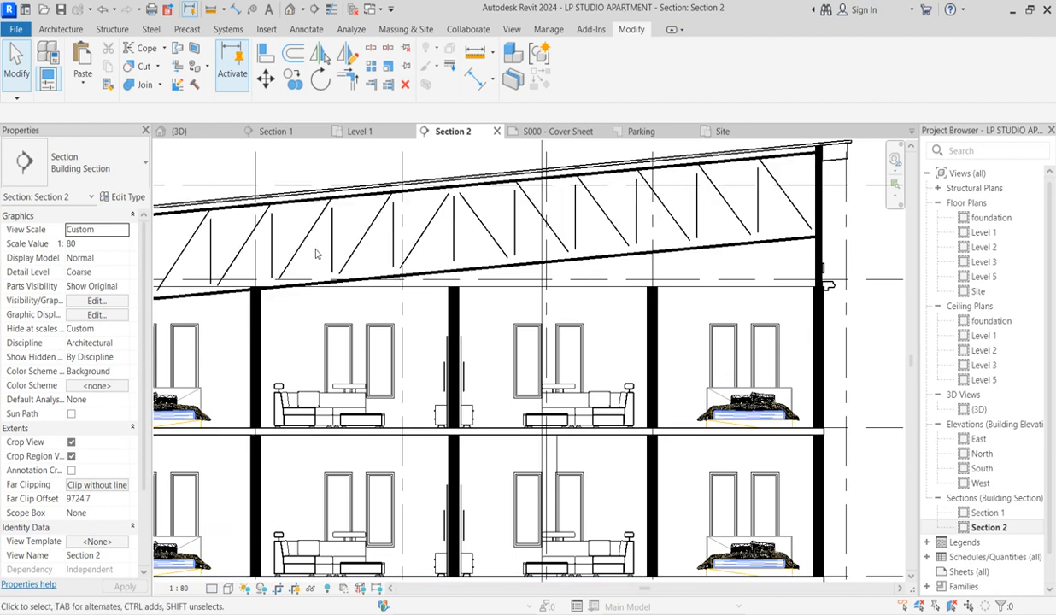
Select the truss in Section 2 and reposition its lower end to an end level offset of -2465.2.
scroll(466, 239, up, 5)
scroll(462, 251, down, 5)
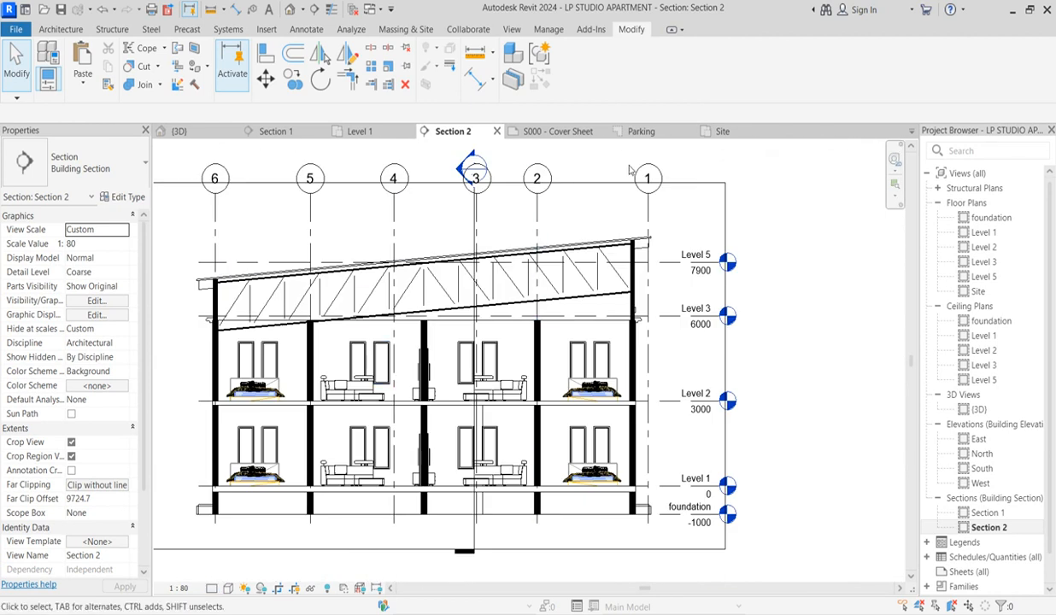
scroll(484, 299, up, 3)
click(479, 301)
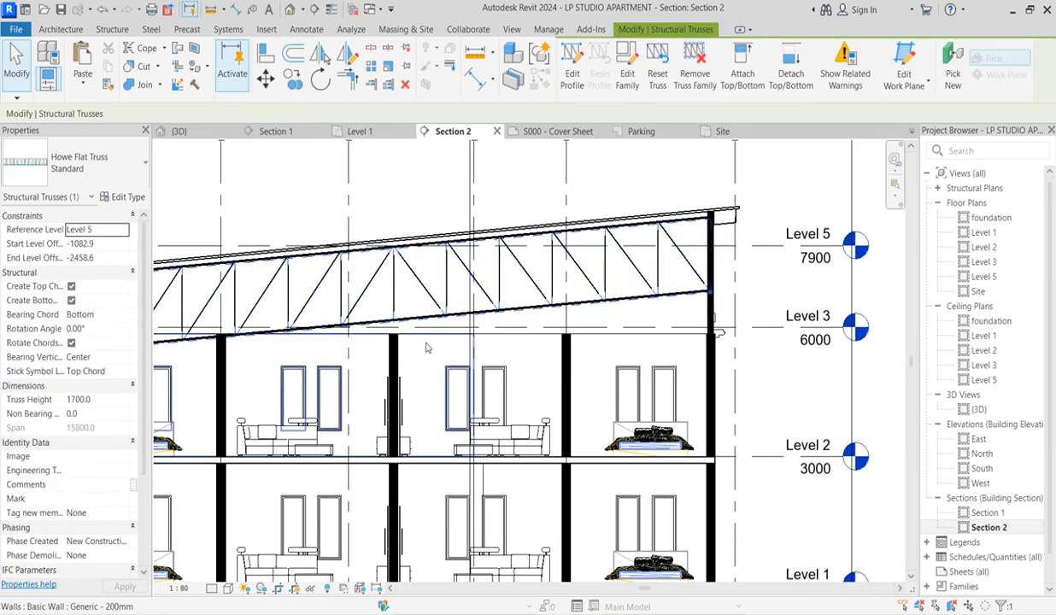
scroll(280, 345, down, 3)
scroll(201, 351, up, 3)
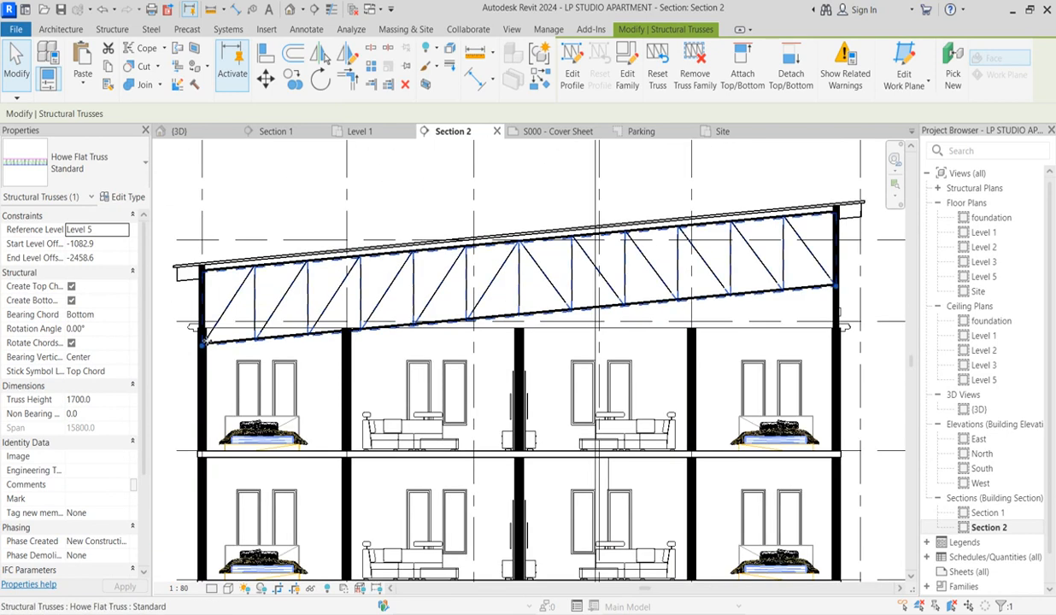
drag(202, 349, 201, 327)
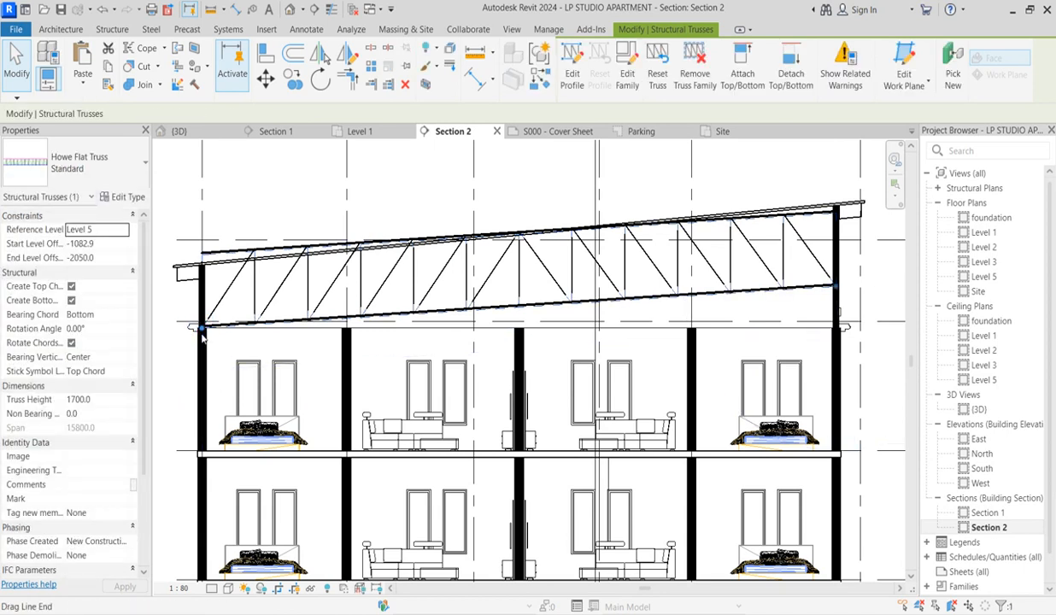
drag(206, 334, 205, 347)
scroll(628, 321, up, 1)
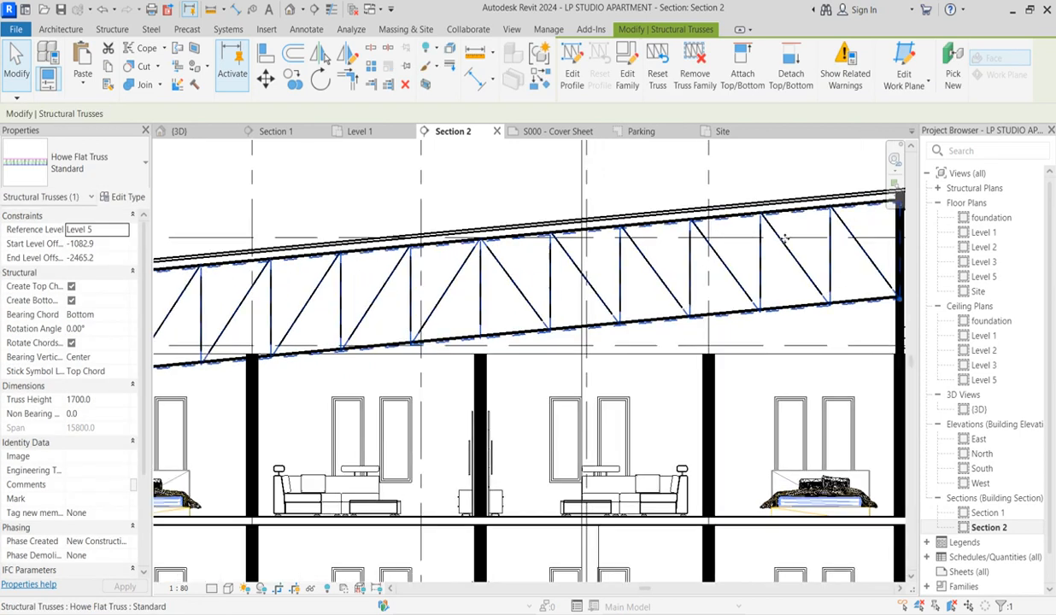
scroll(626, 322, down, 3)
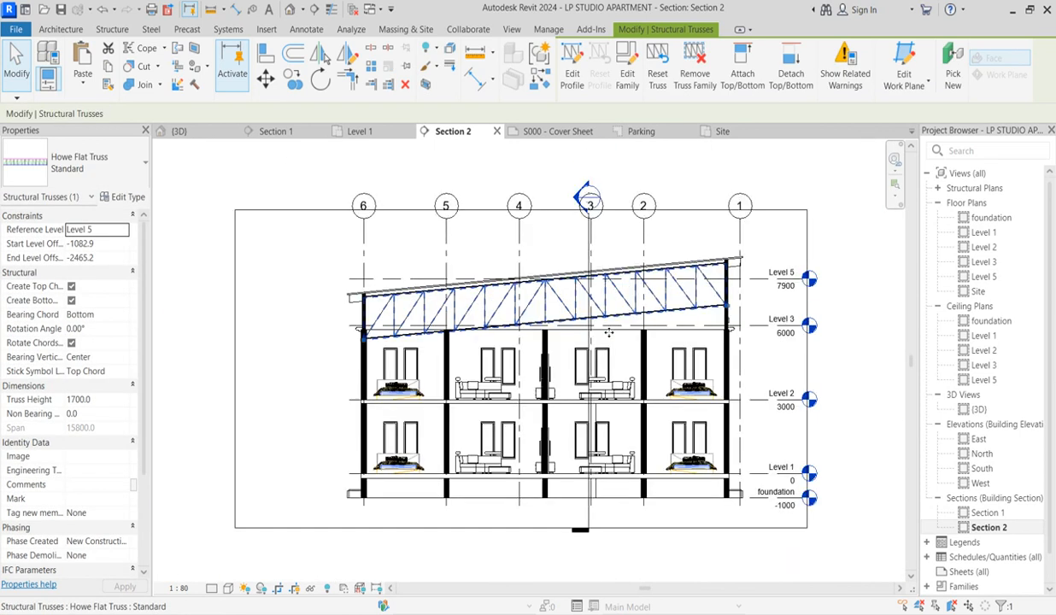
Select the Howe Flat Truss in the 3D view and open the Site floor plan with it selected.
double_click(984, 232)
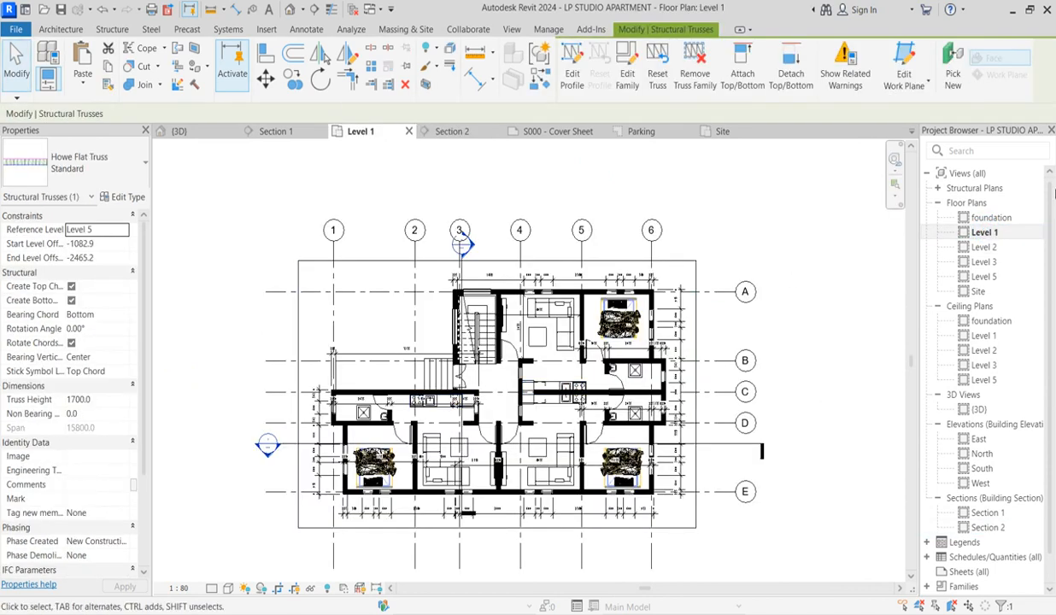
click(981, 292)
double_click(981, 292)
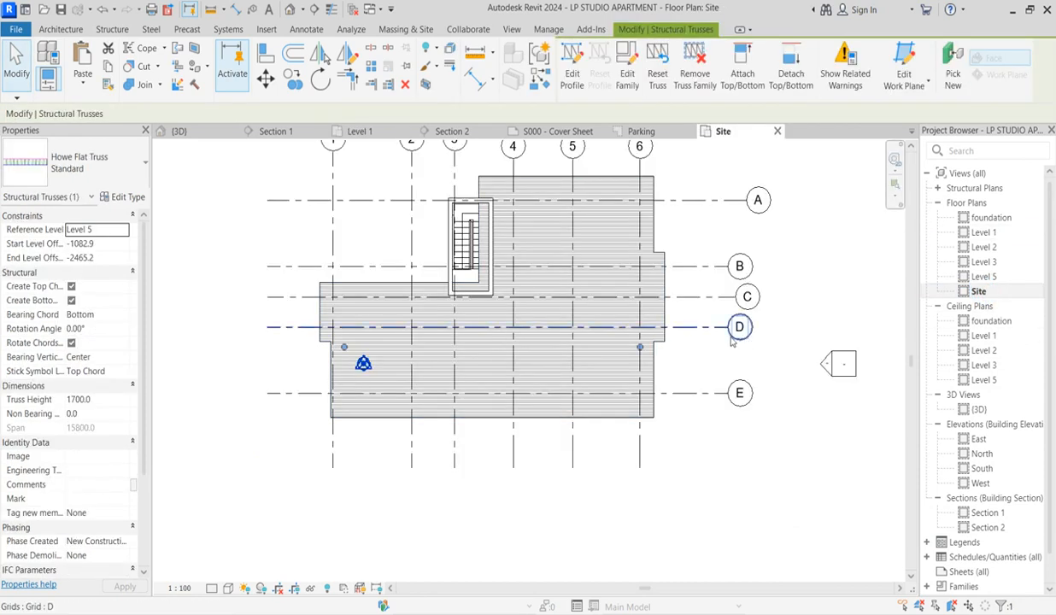
click(667, 313)
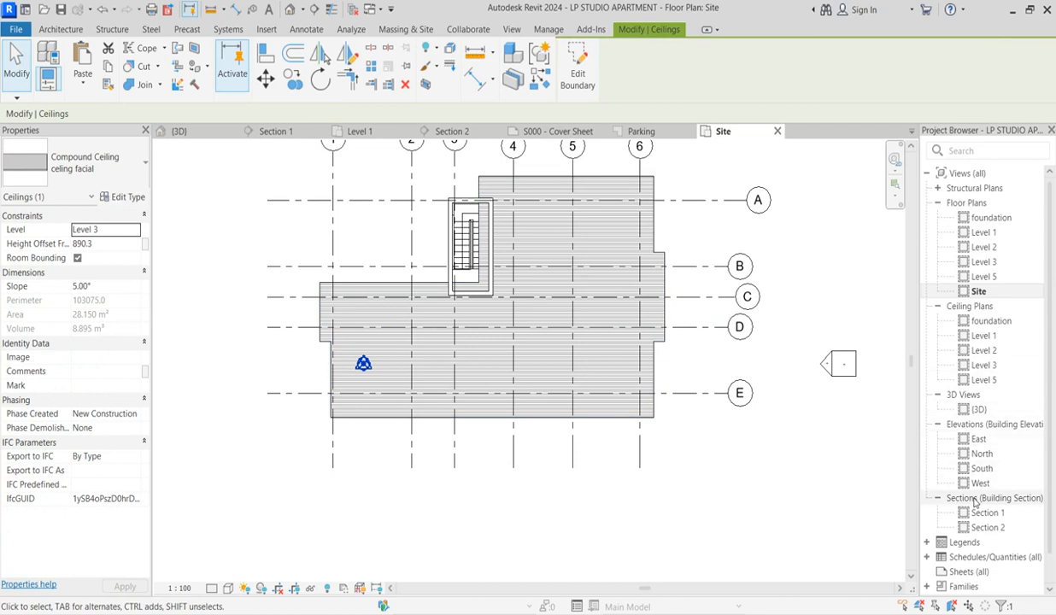
double_click(980, 411)
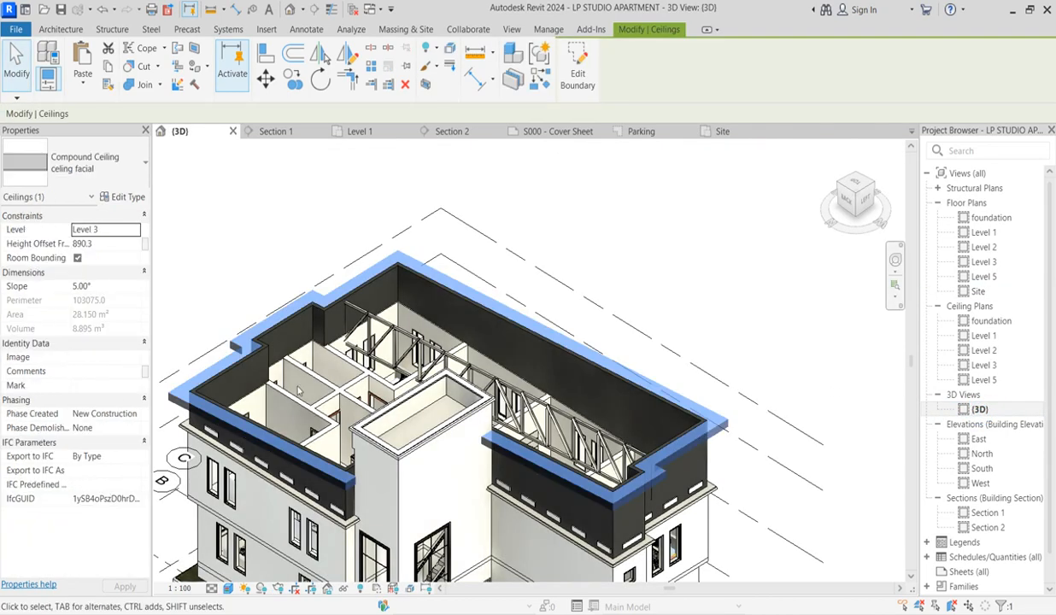
click(366, 324)
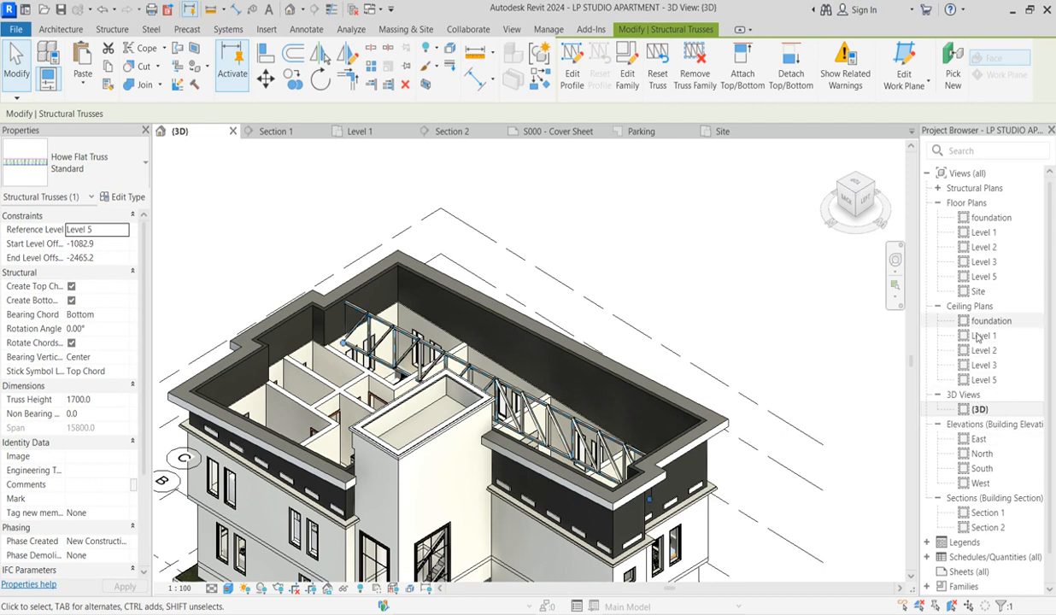
double_click(978, 291)
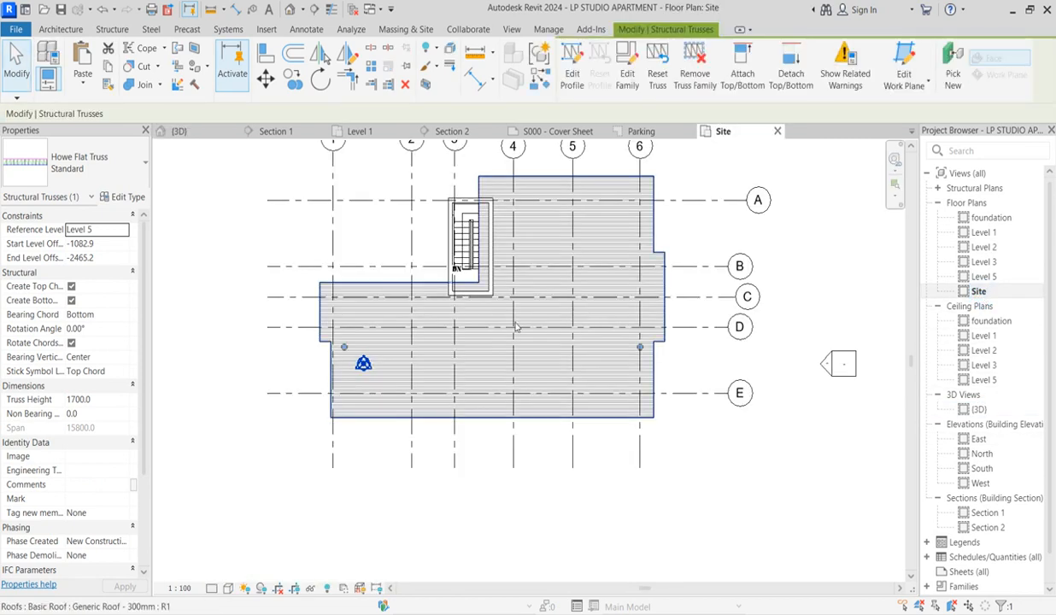
Copy the truss with Multiple enabled, placing copies on both sides of the original, from near grid E up towards grid A.
click(295, 83)
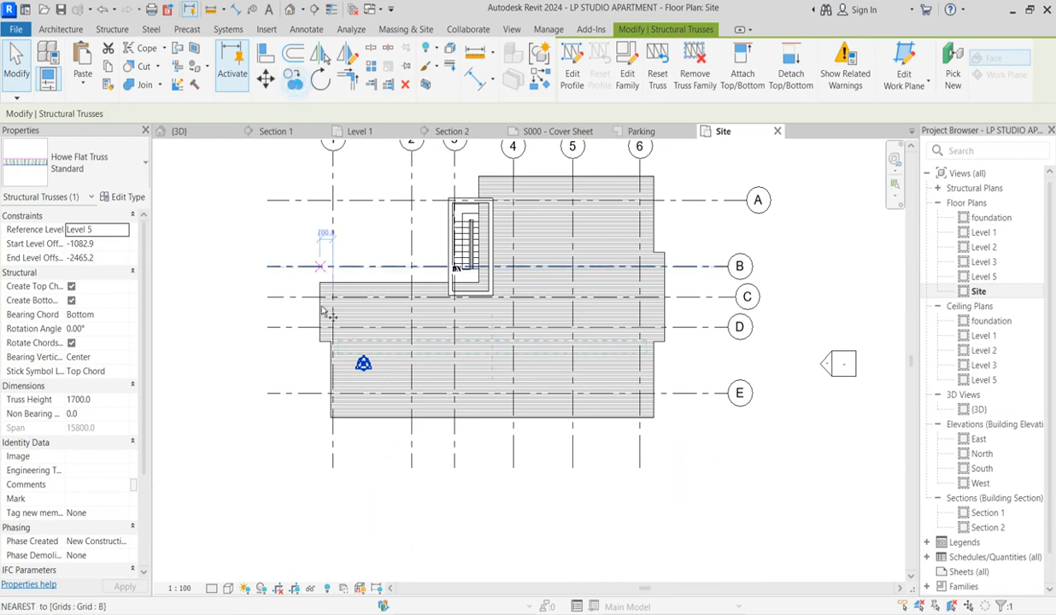
click(333, 349)
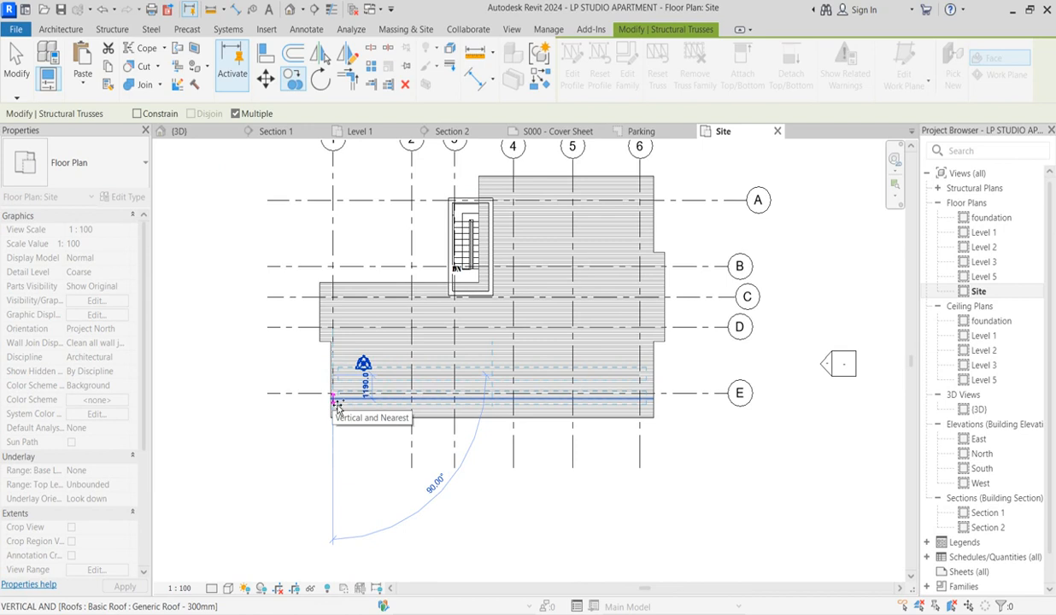
click(338, 408)
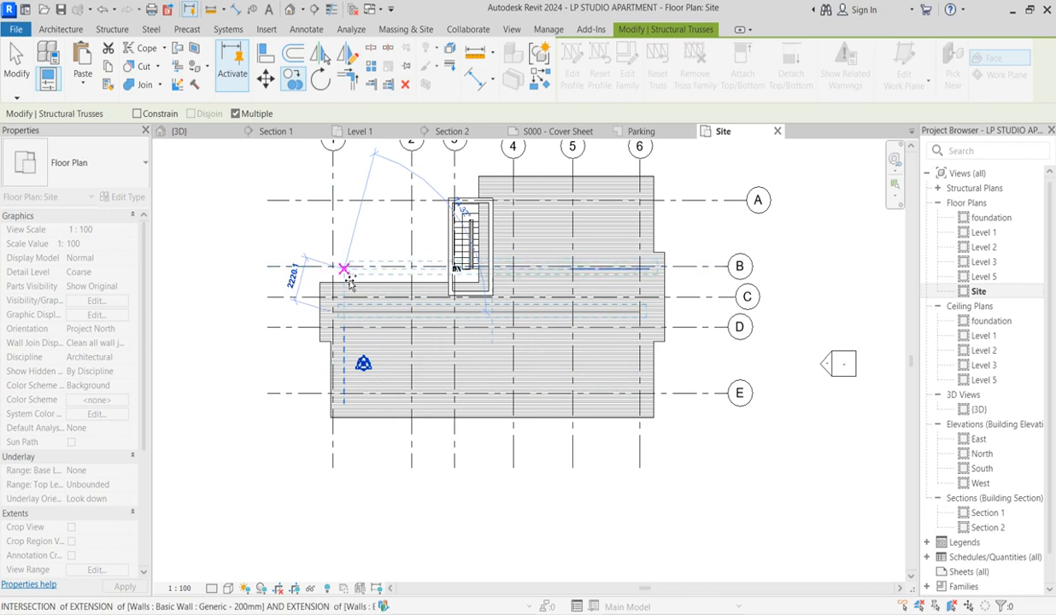
click(346, 218)
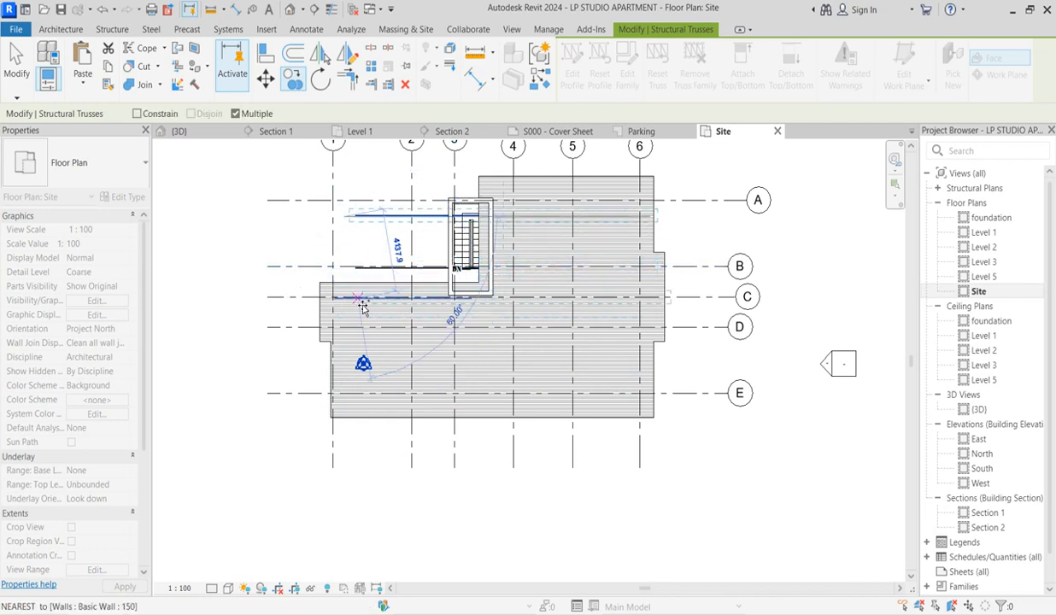
key(Escape)
Trim the truss just below grid A so it starts at the stairwell's outer wall near grid 4, spanning about 8575 mm.
scroll(356, 221, up, 3)
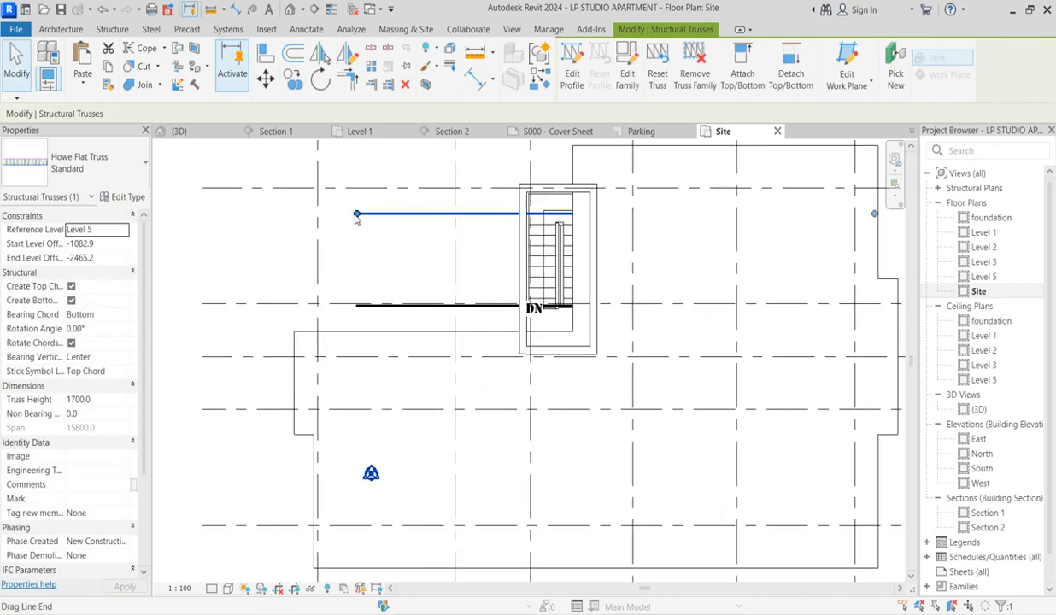
drag(356, 214, 397, 221)
drag(510, 214, 594, 215)
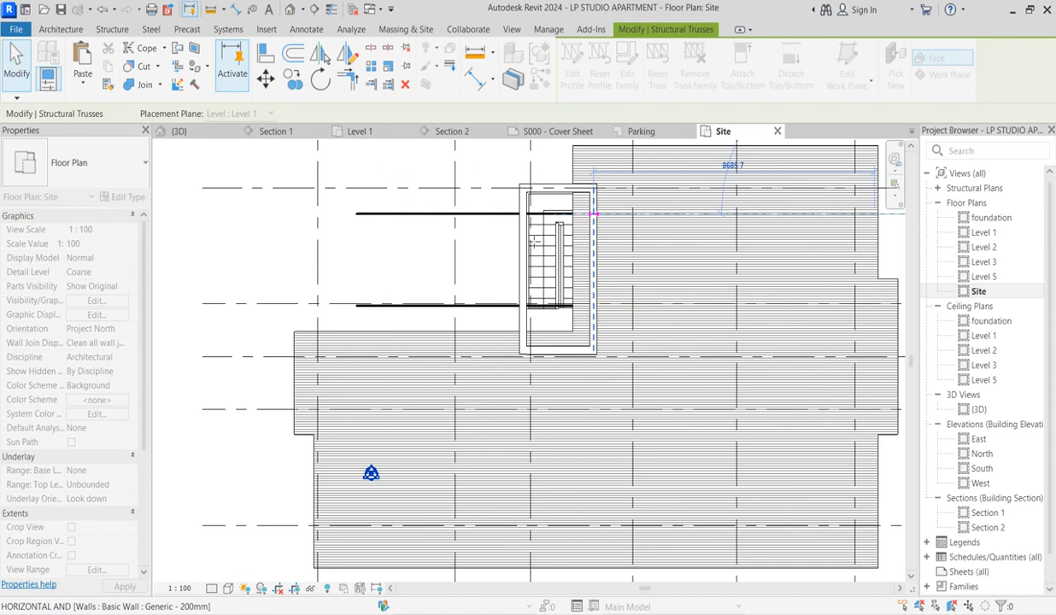
drag(593, 215, 593, 215)
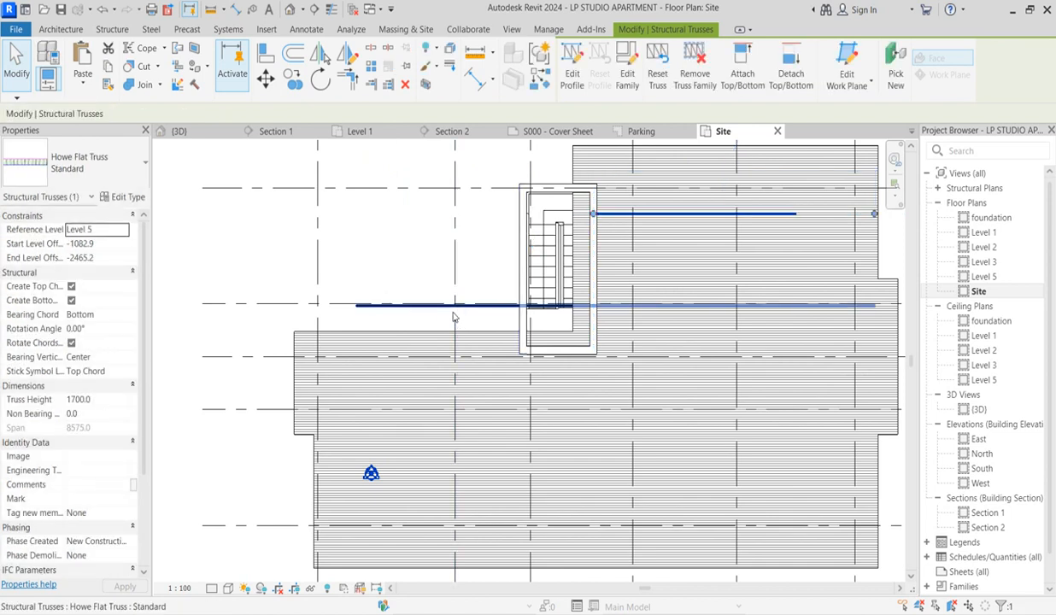
Trim the truss along grid B back to the same stairwell wall, leaving a span of about 8488 mm.
drag(357, 306, 483, 302)
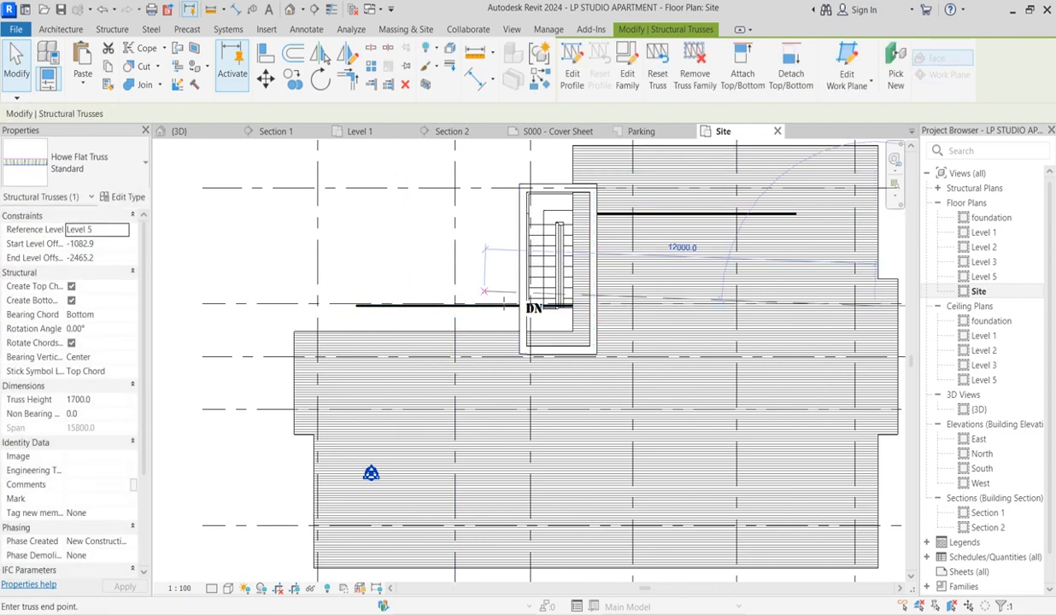
drag(583, 306, 601, 306)
scroll(593, 308, up, 3)
scroll(555, 307, down, 3)
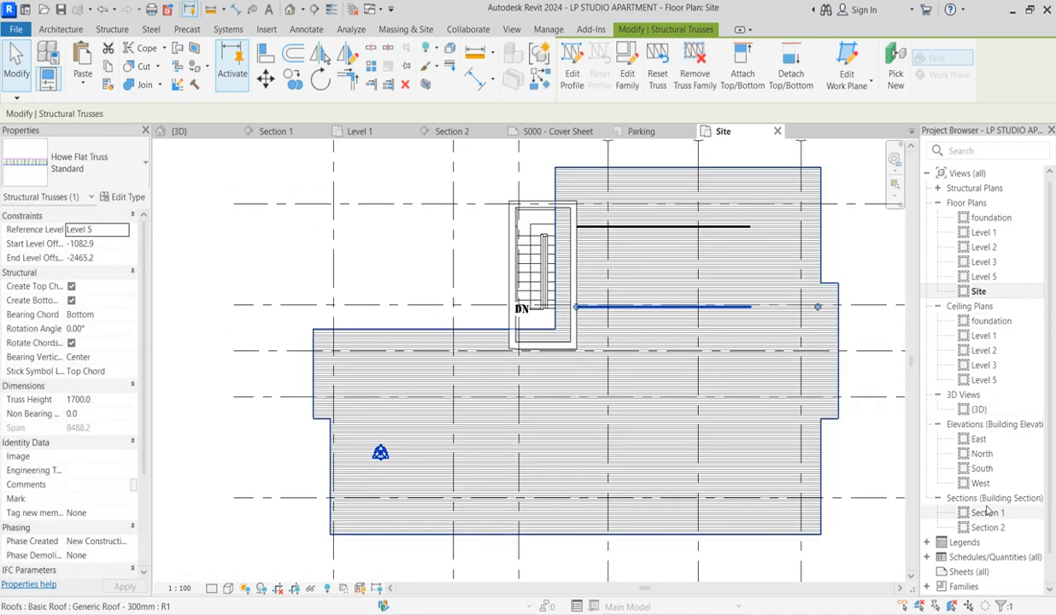
Select the truss between grids C and D in the 3D view and extend its grid 1 end in the Site plan to about 16643 mm span.
double_click(979, 410)
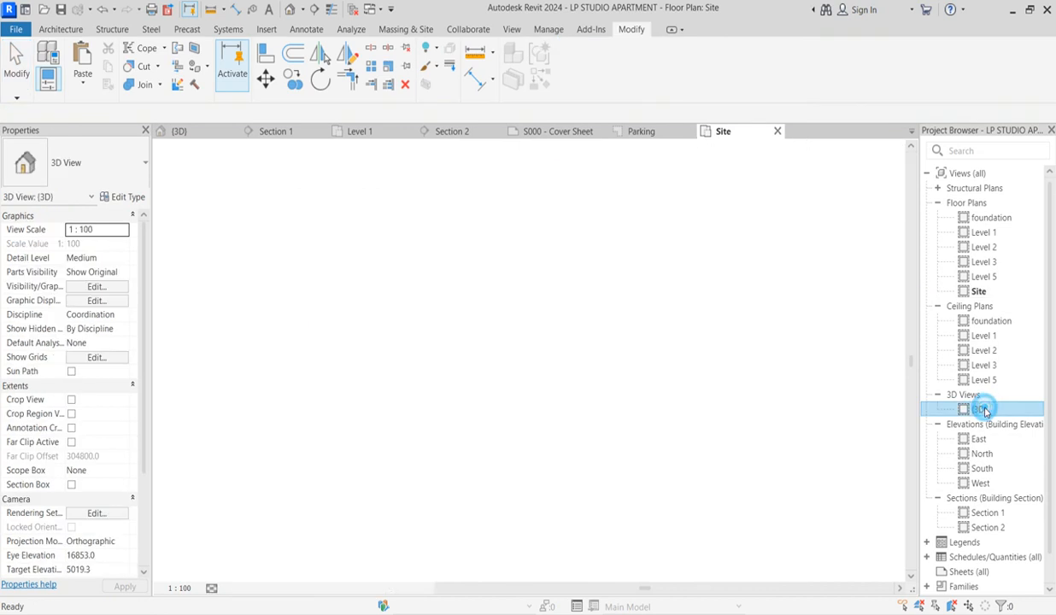
scroll(590, 363, up, 5)
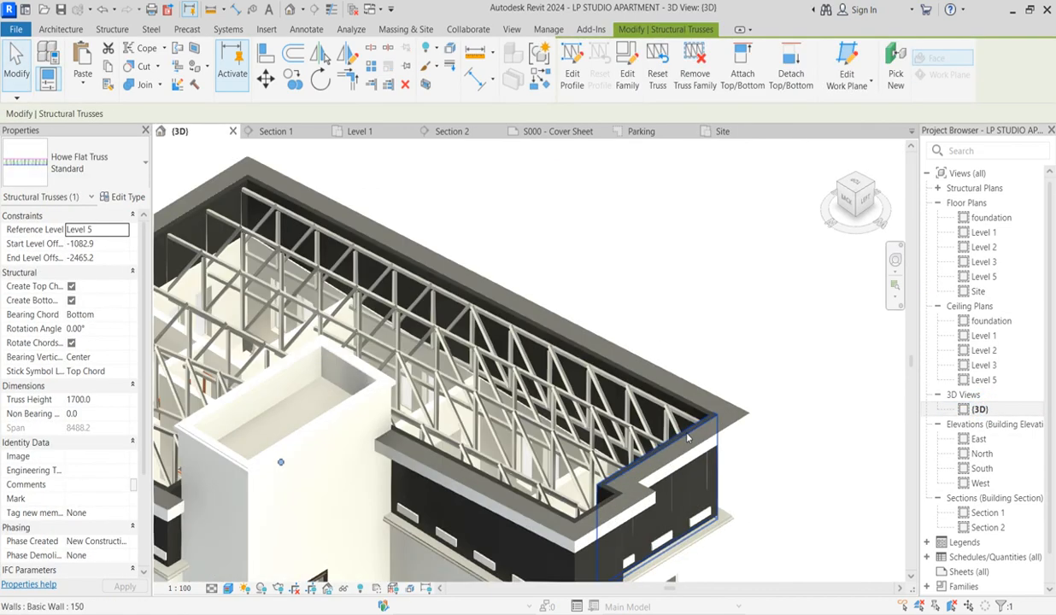
scroll(591, 363, down, 3)
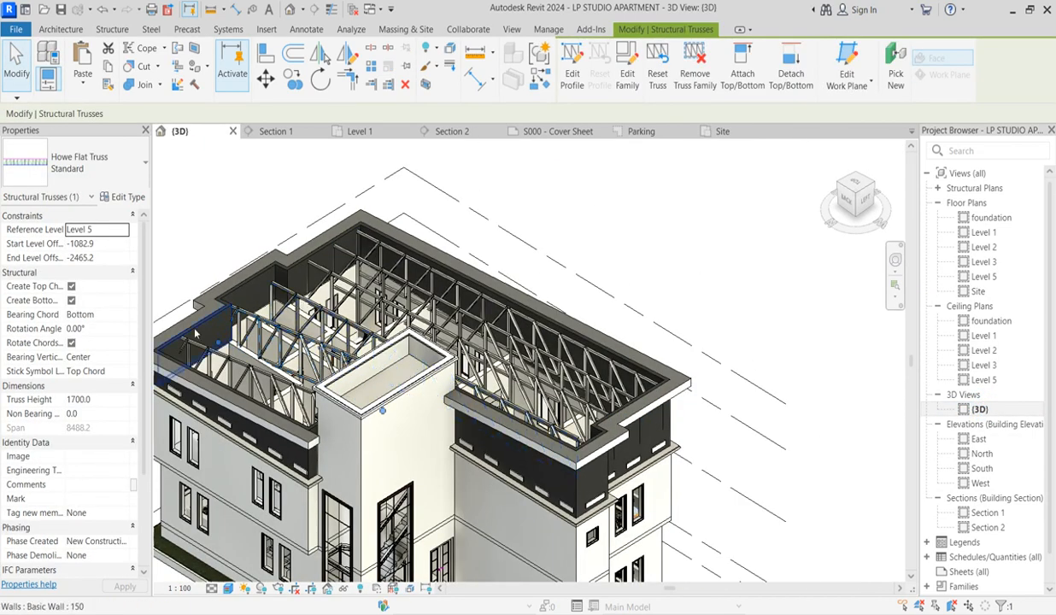
scroll(186, 335, up, 2)
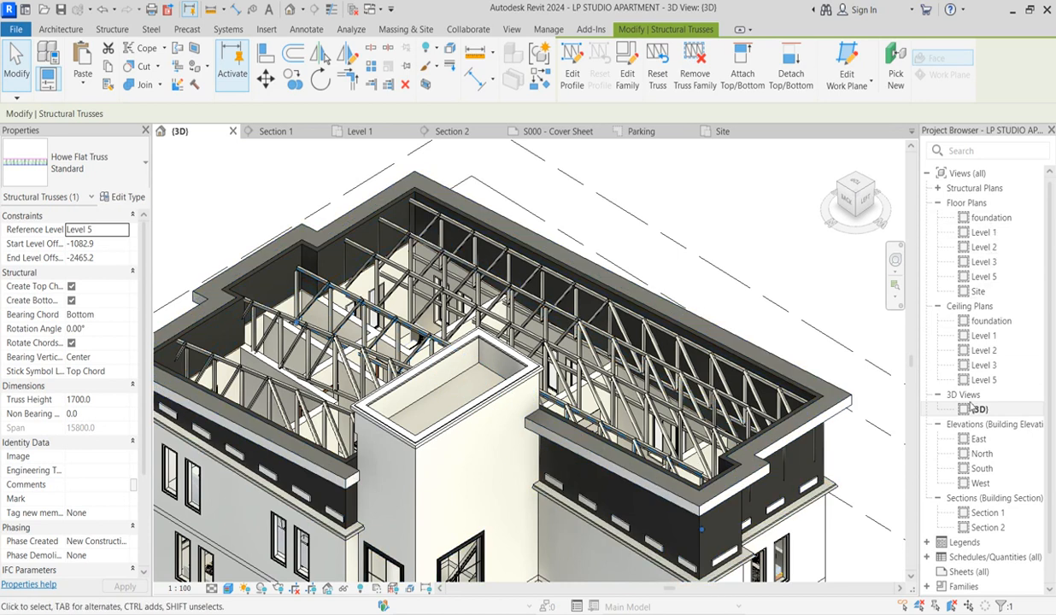
double_click(967, 291)
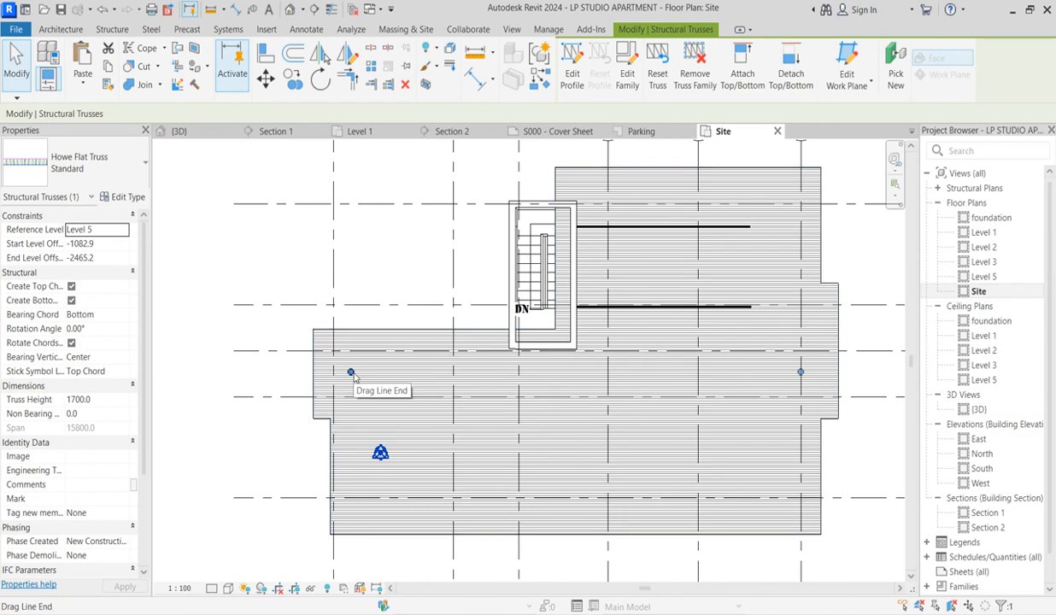
drag(352, 374, 326, 371)
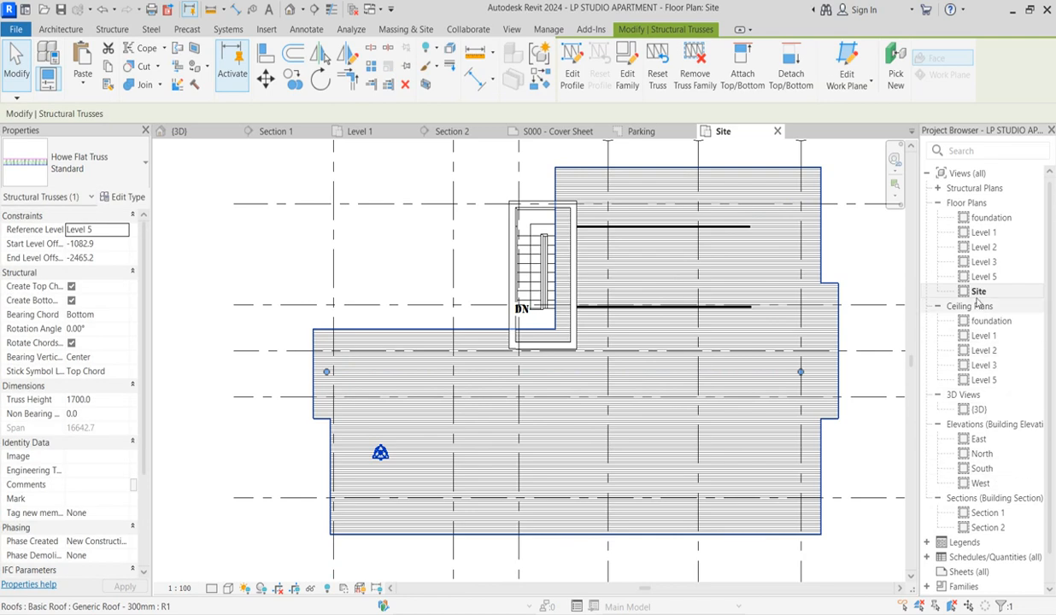
In the Level 3 floor plan, align the same truss's start point with the exterior wall on grid 1 and deselect it.
double_click(984, 247)
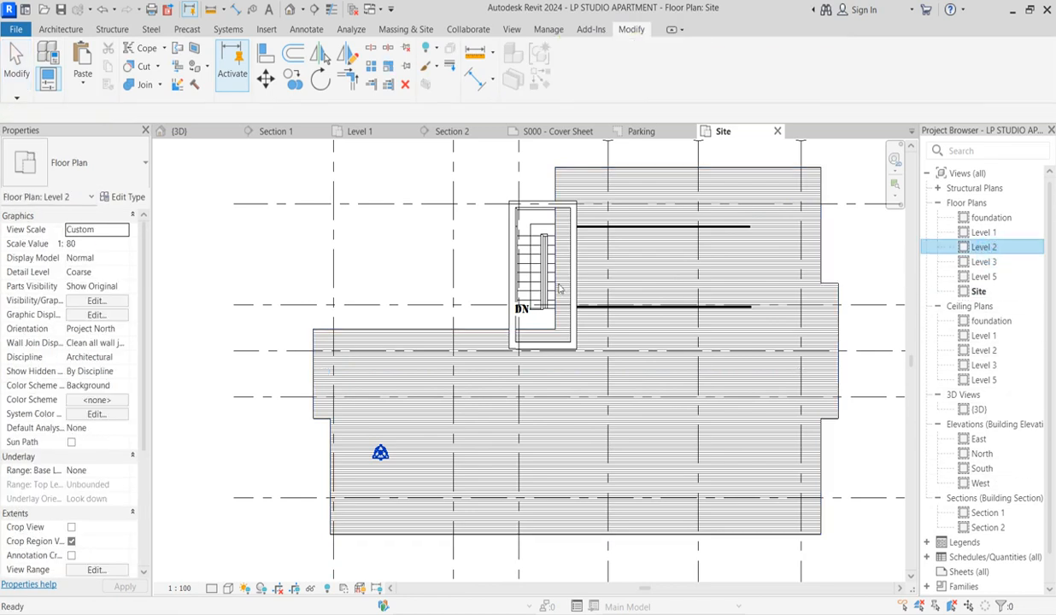
scroll(696, 317, up, 4)
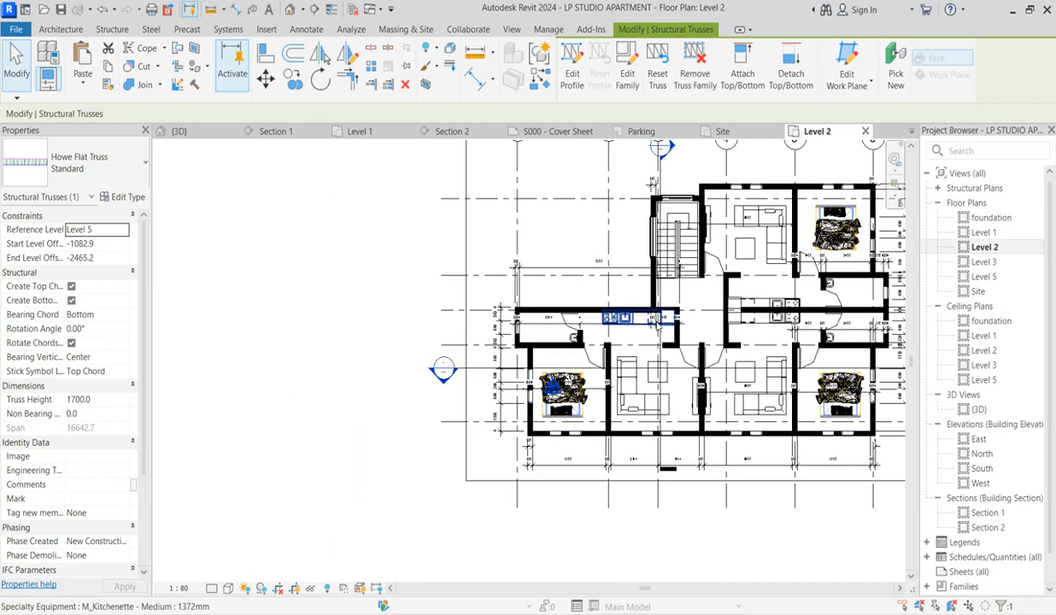
double_click(983, 262)
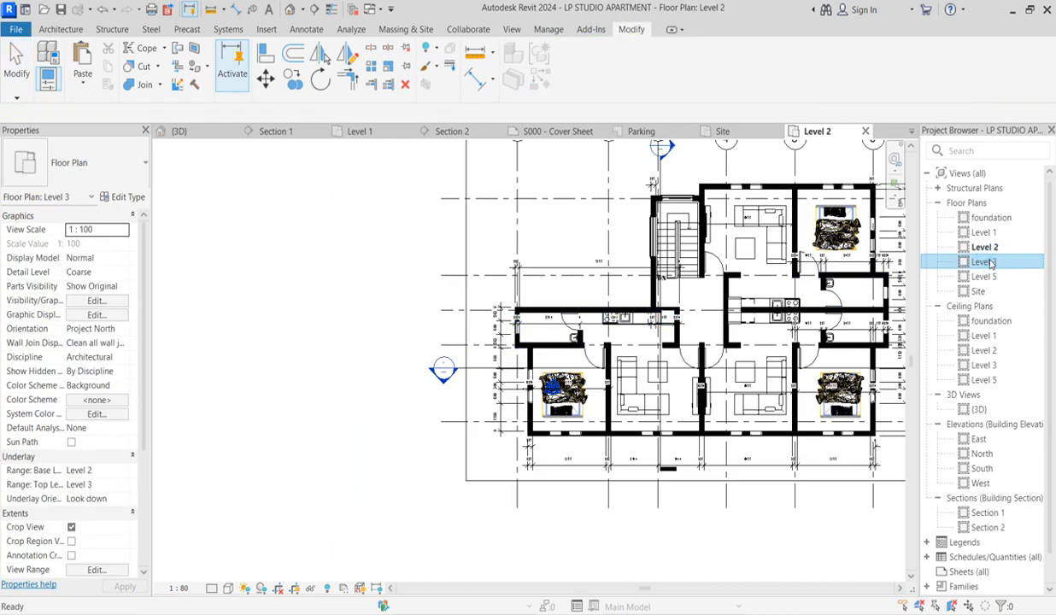
scroll(525, 346, up, 8)
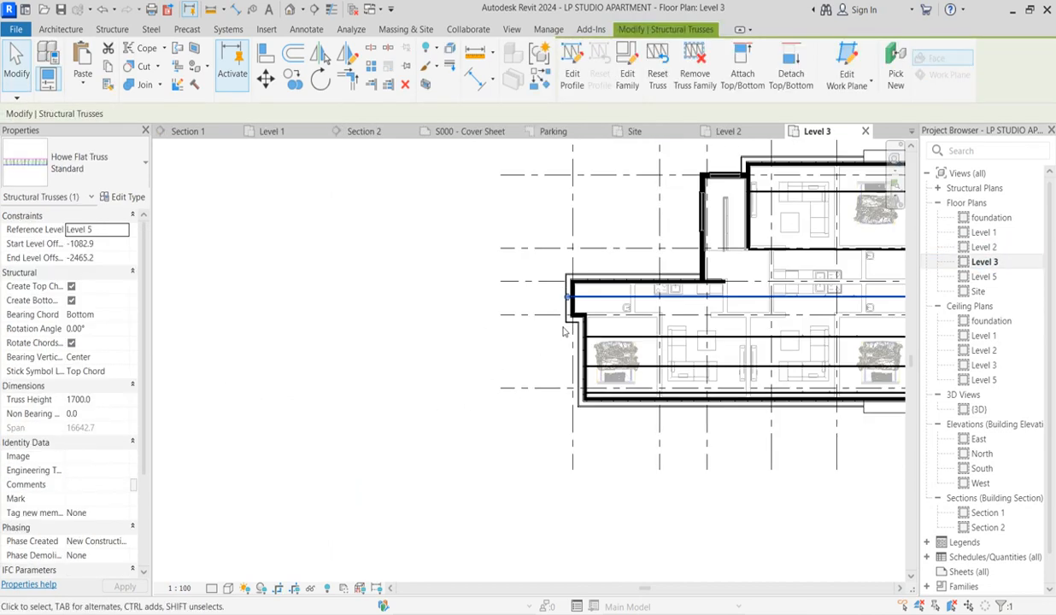
drag(549, 288, 564, 285)
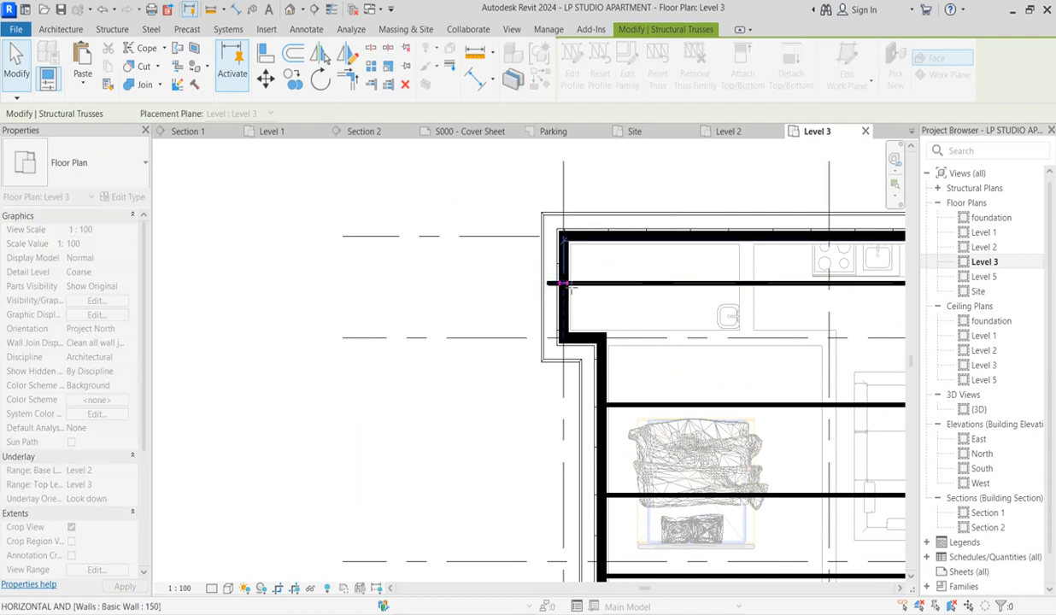
click(459, 303)
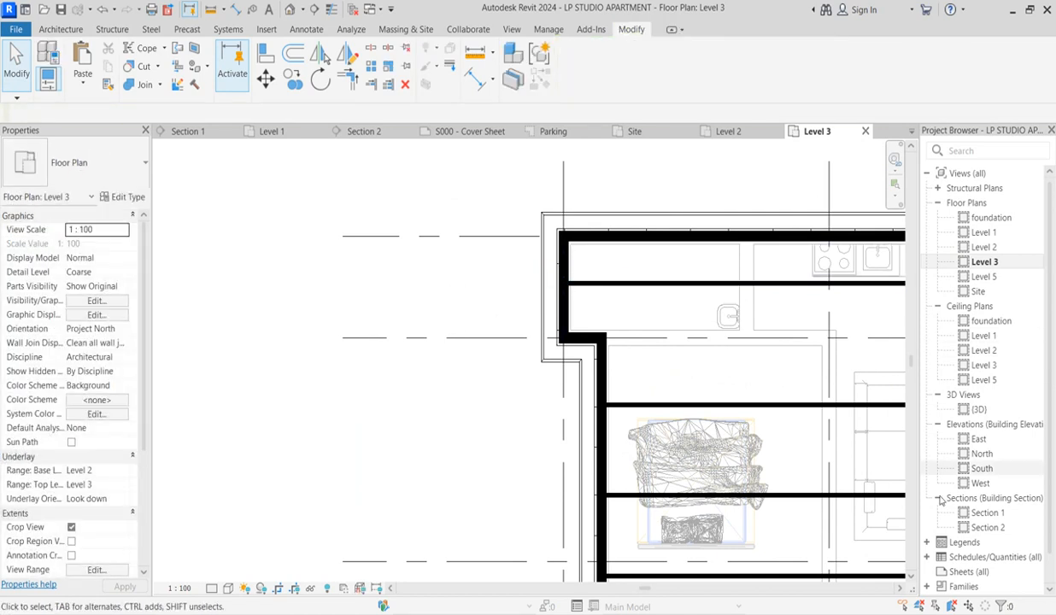
Inspect the trimmed and extended trusses around the stairwell in the 3D view.
double_click(979, 409)
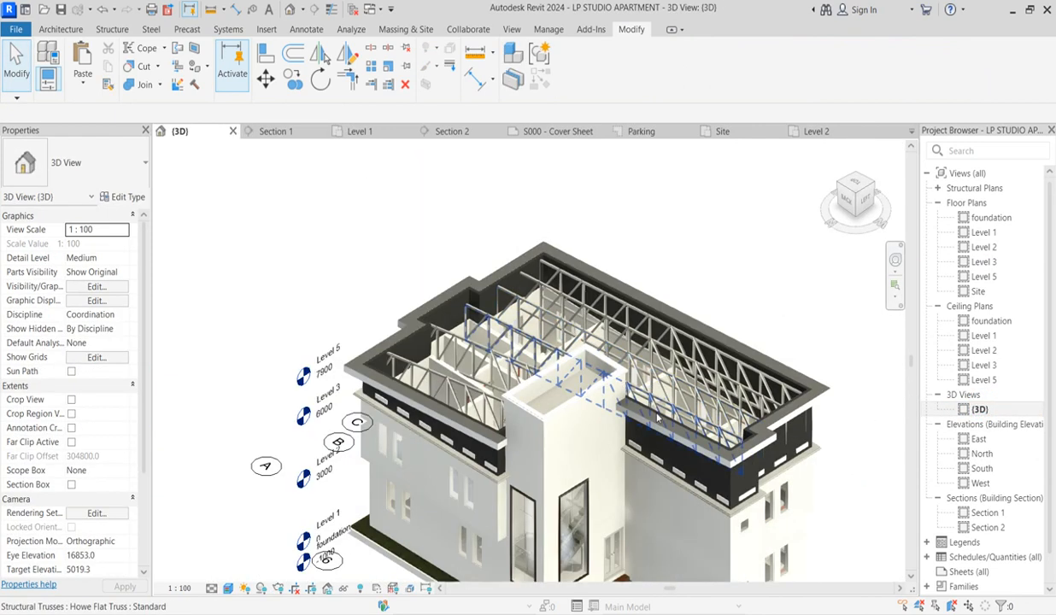
scroll(487, 423, up, 3)
scroll(410, 390, up, 3)
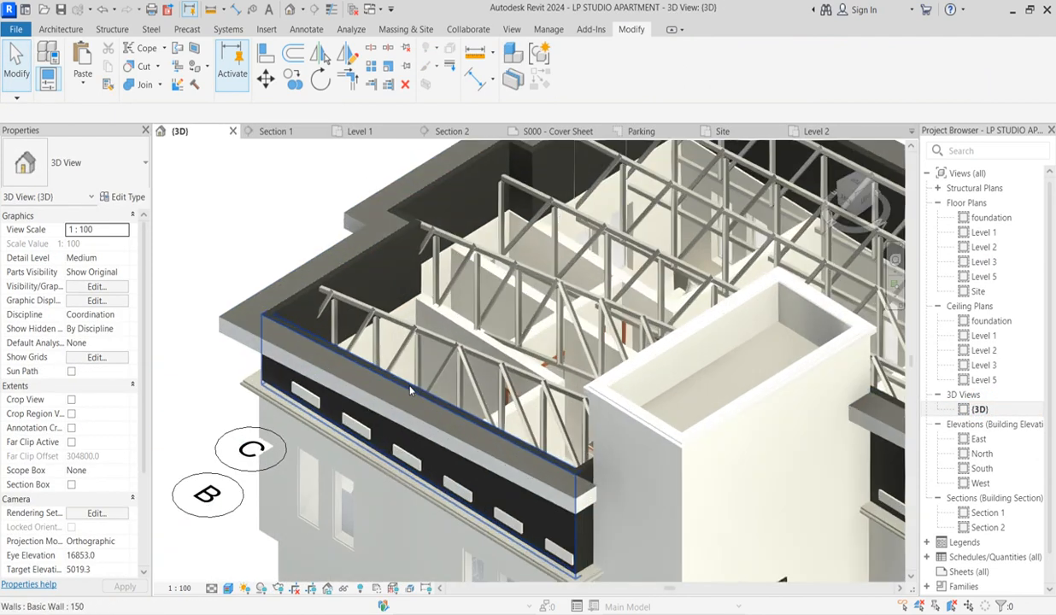
scroll(315, 379, down, 4)
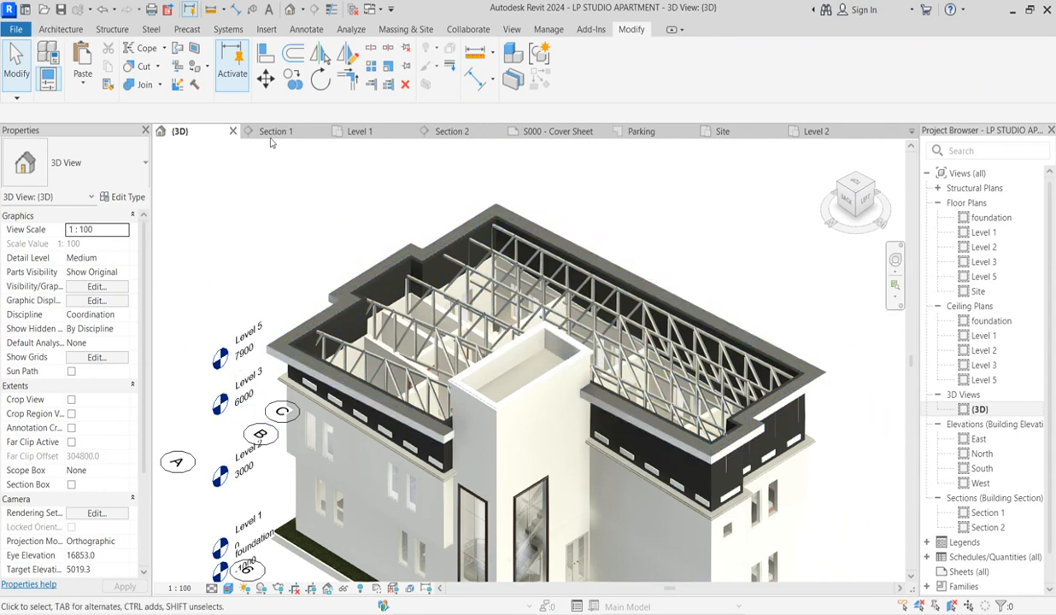
scroll(795, 408, down, 5)
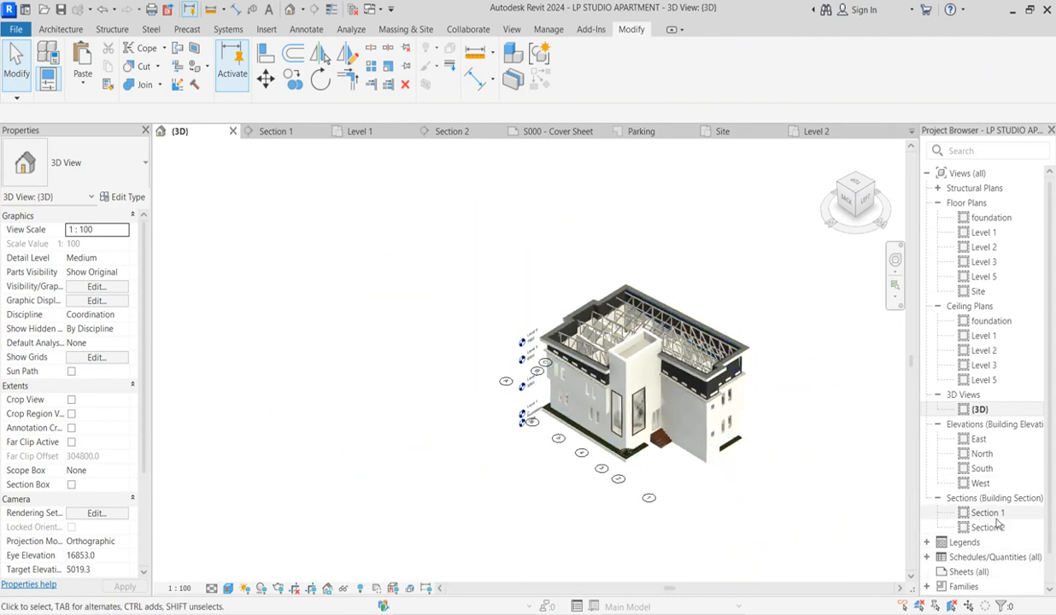
Open Section 2 and draw 800 mm wide insulation batting across the foundation bay between grids 6 and 5.
click(997, 528)
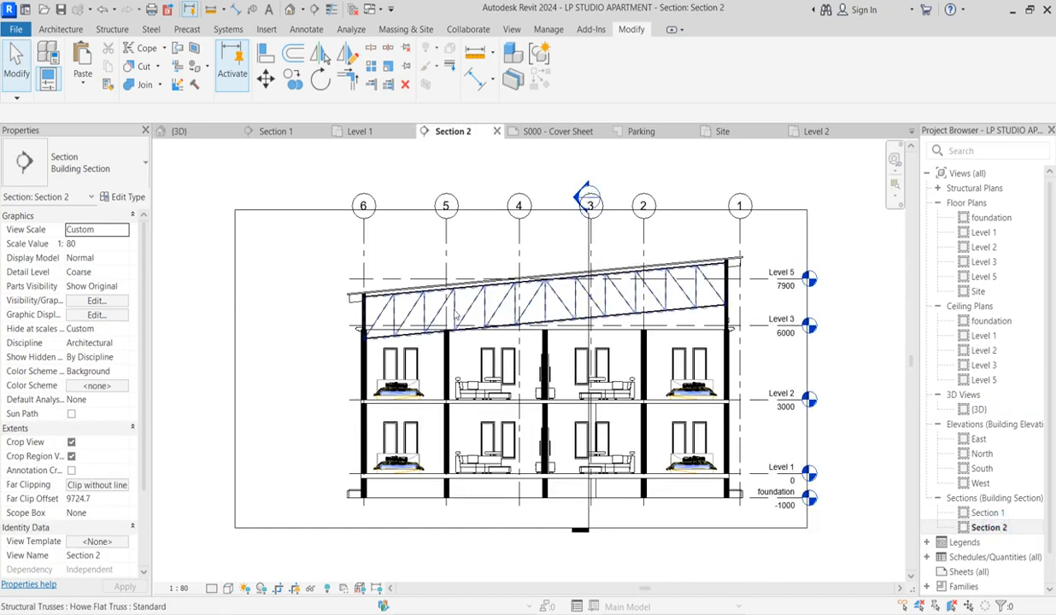
scroll(396, 331, up, 3)
scroll(488, 351, down, 5)
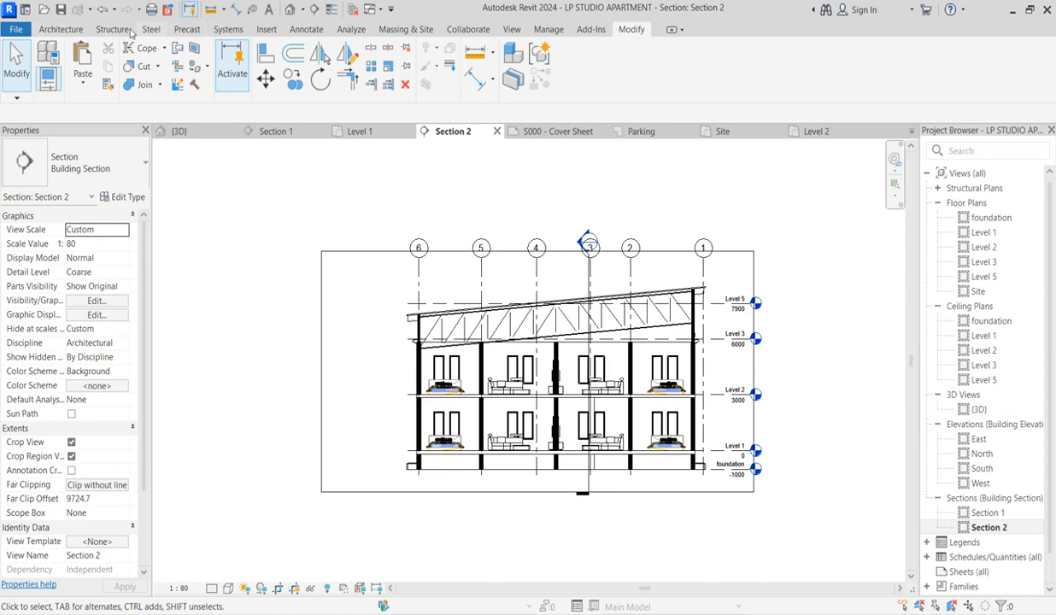
click(69, 30)
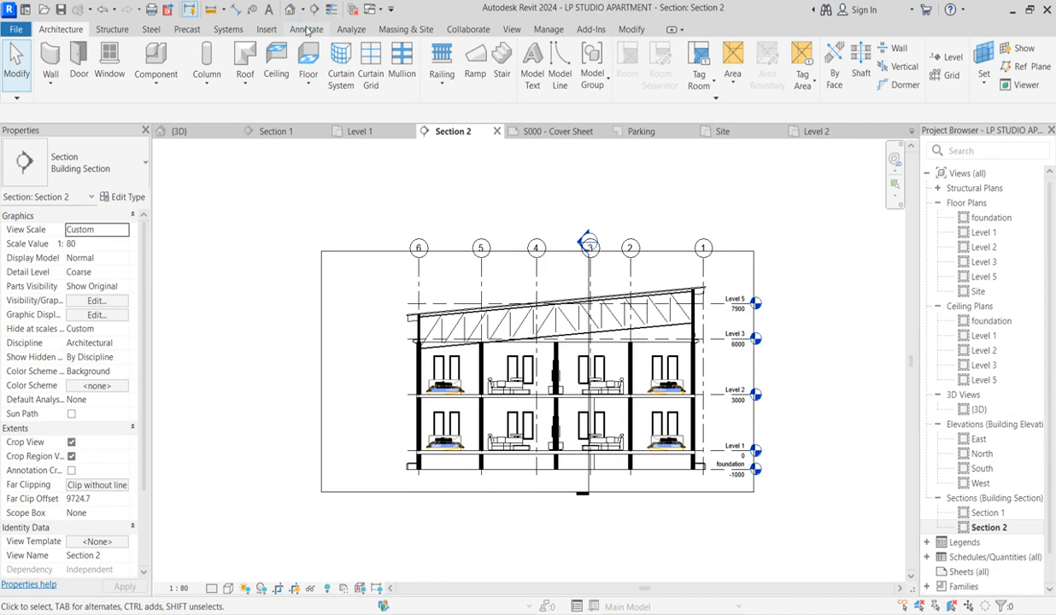
click(308, 30)
click(384, 86)
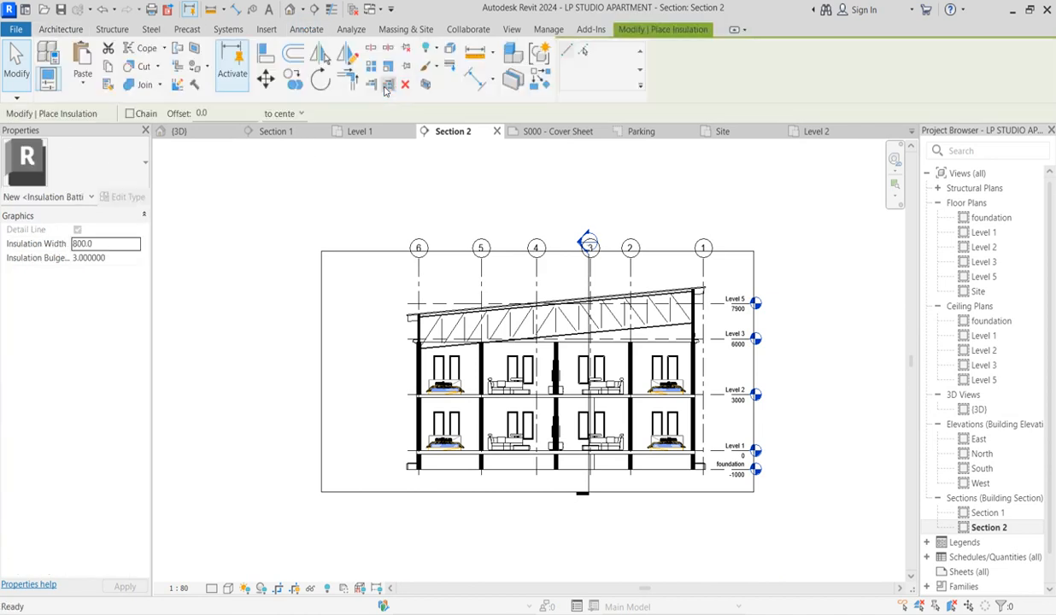
scroll(432, 508, up, 3)
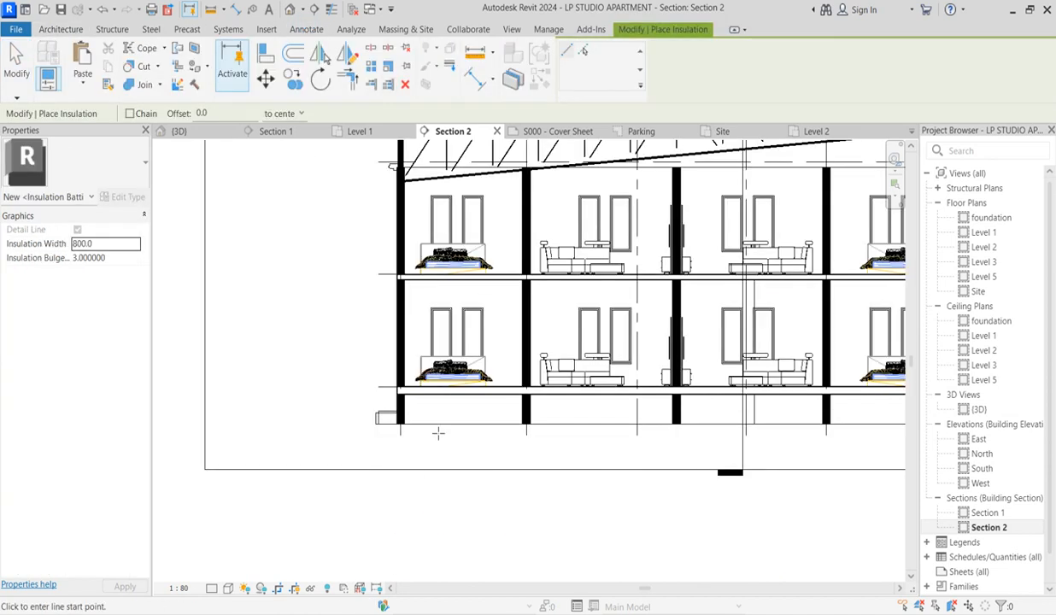
click(405, 410)
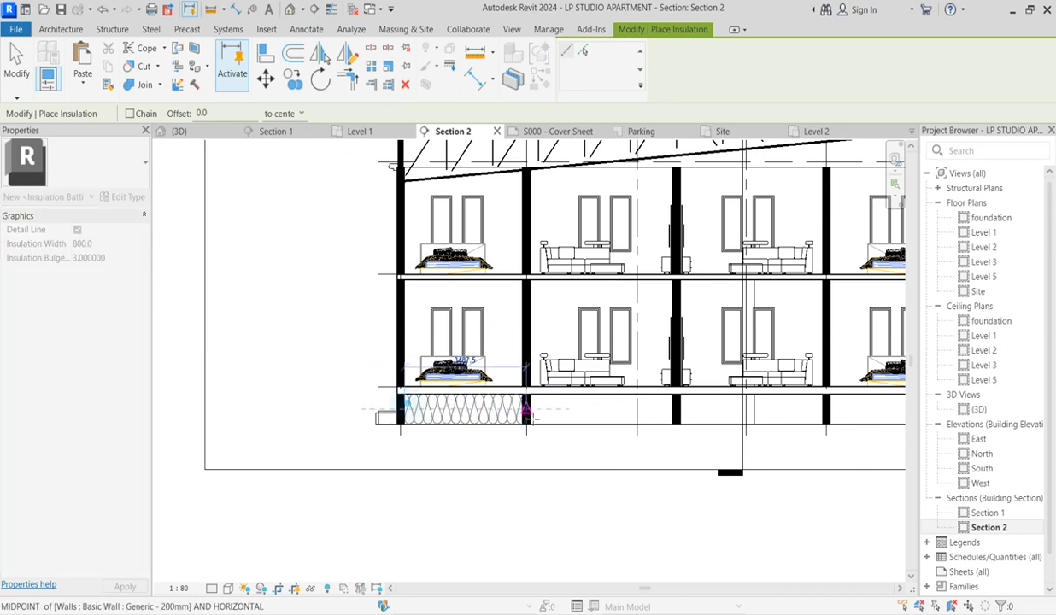
click(527, 410)
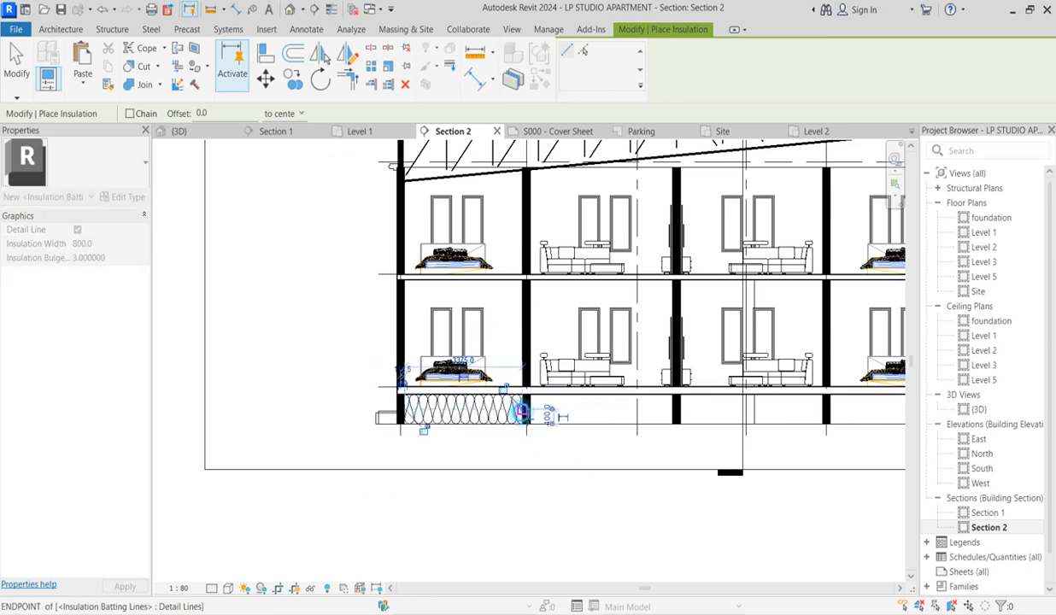
Draw insulation batting across the two middle foundation bays between grids 5 and 2.
click(673, 410)
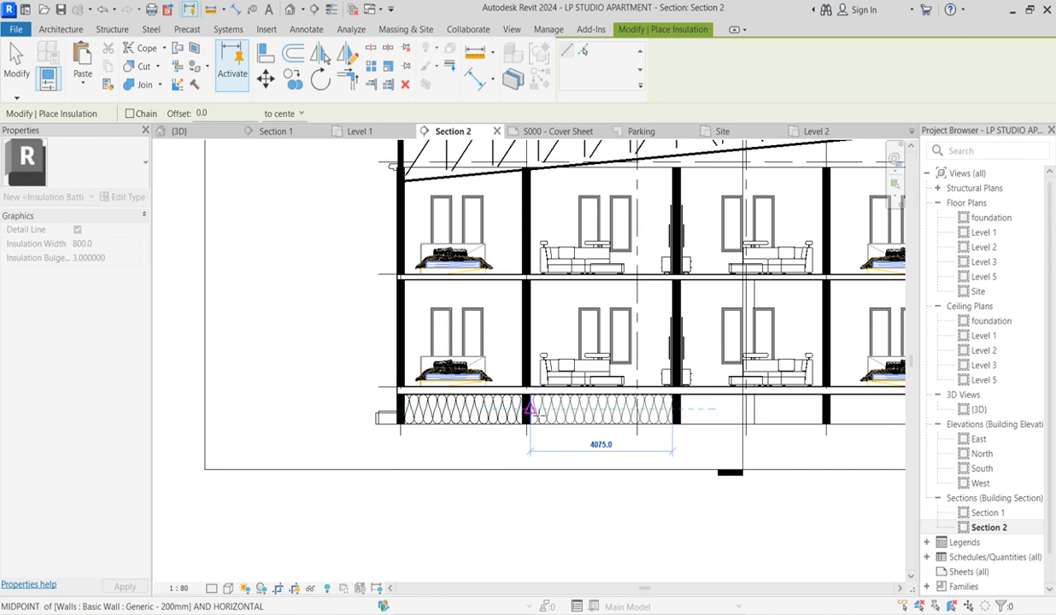
click(526, 410)
click(822, 410)
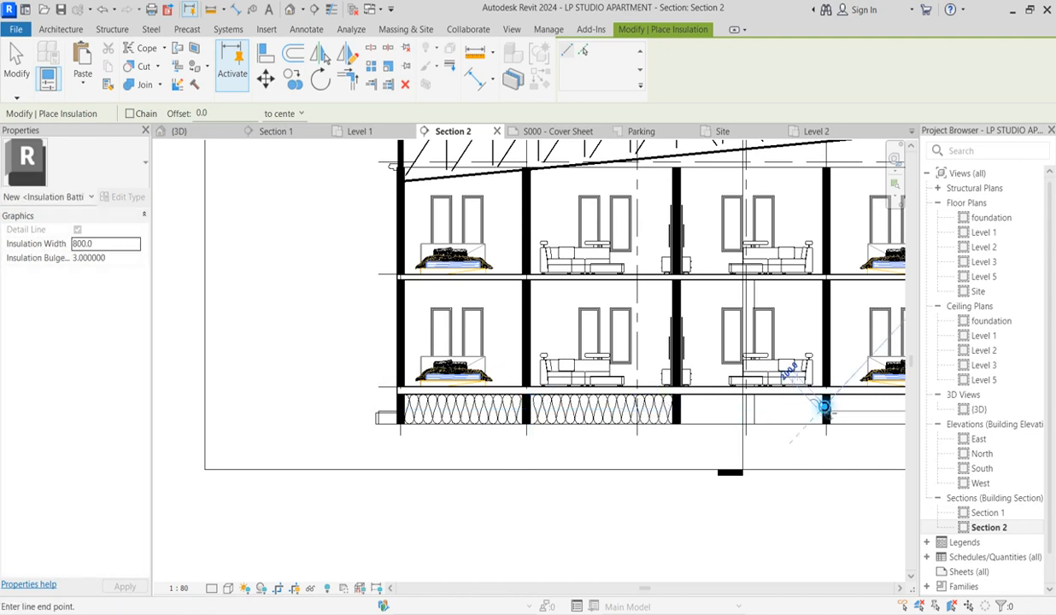
click(681, 411)
Draw insulation batting across the last foundation bay between grids 2 and 1 and end the Insulation command.
scroll(545, 411, down, 2)
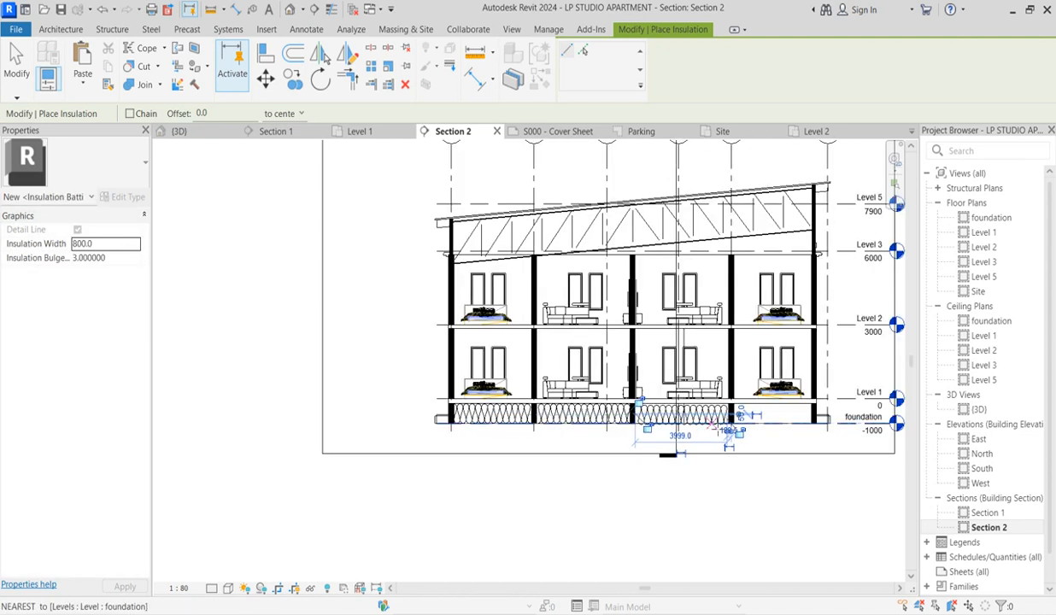
scroll(765, 408, up, 2)
click(835, 415)
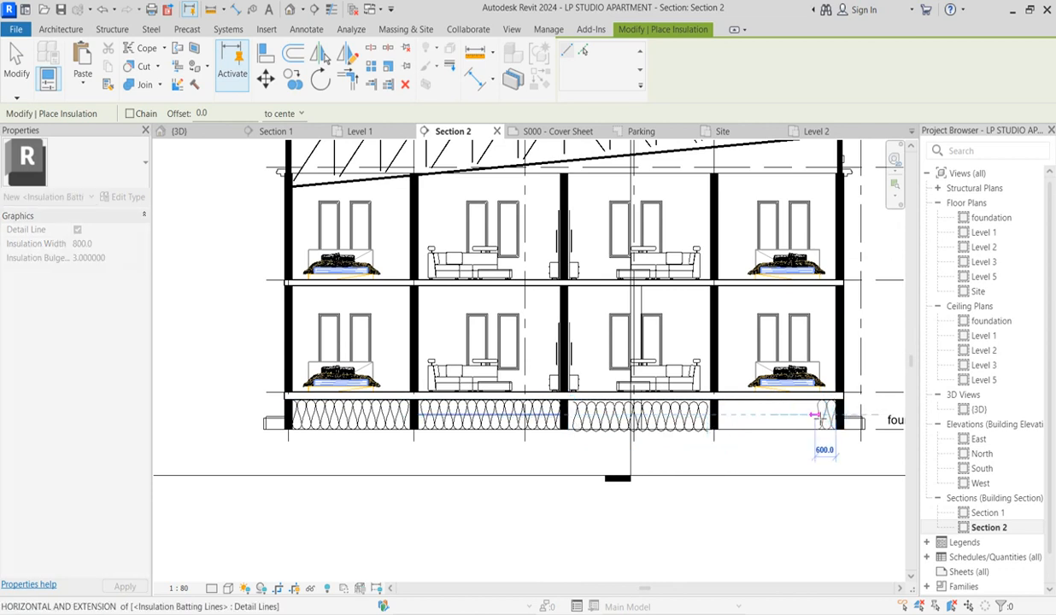
scroll(812, 409, up, 1)
click(701, 417)
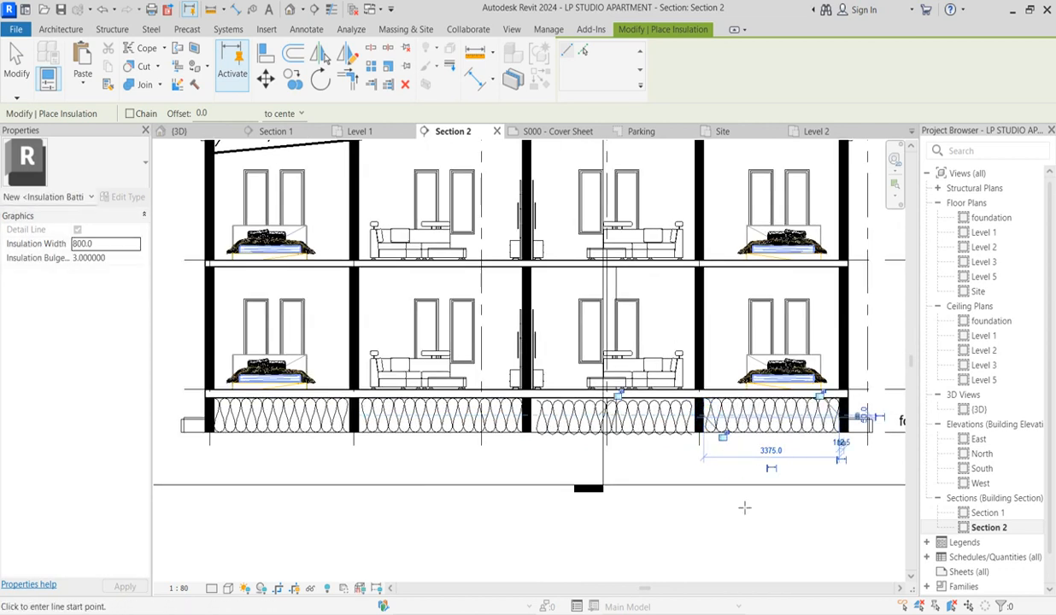
scroll(625, 498, down, 5)
scroll(750, 347, up, 1)
key(Escape)
key(Escape)
right_click(726, 284)
click(779, 296)
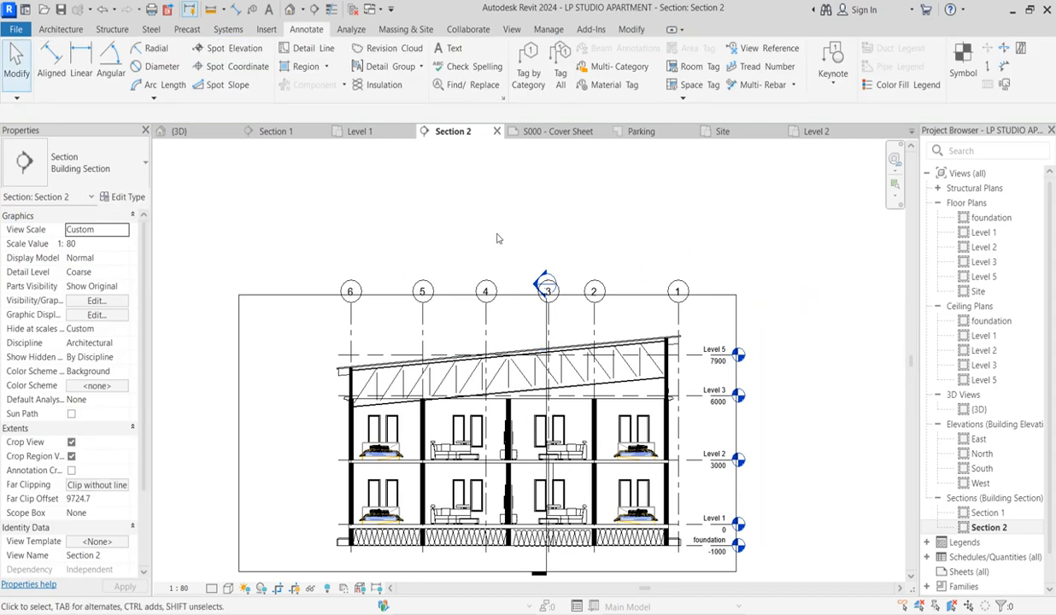
scroll(496, 239, down, 2)
right_click(476, 242)
click(514, 252)
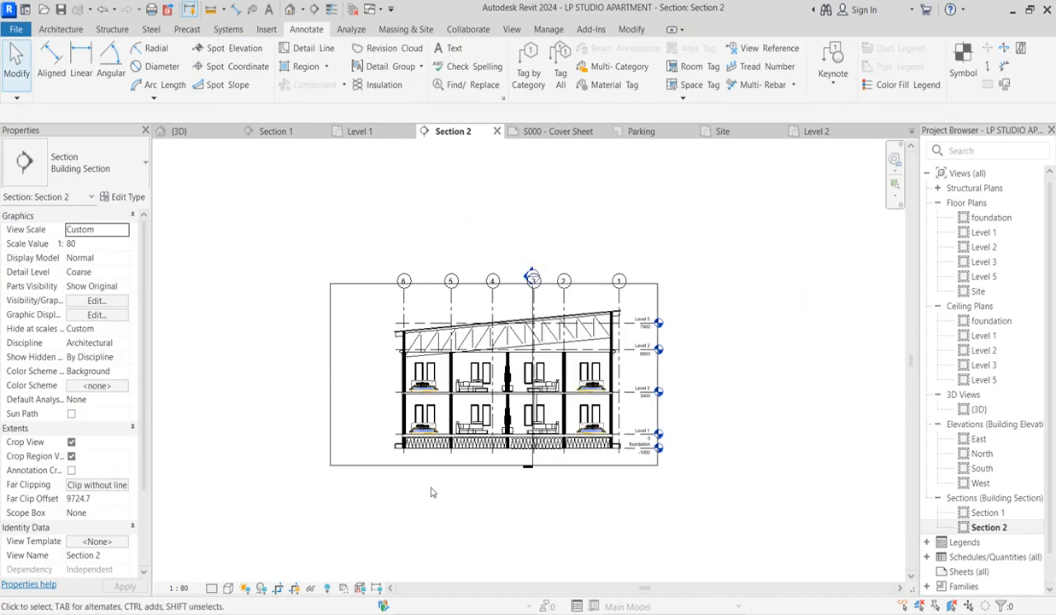
Pull the crop region edge of Section 2 inward, closer to grid 6.
scroll(346, 449, up, 2)
click(315, 341)
drag(317, 341, 396, 345)
Open the 3D view and unhide the hidden Generic Roof - 300mm using Reveal Hidden Elements.
double_click(987, 411)
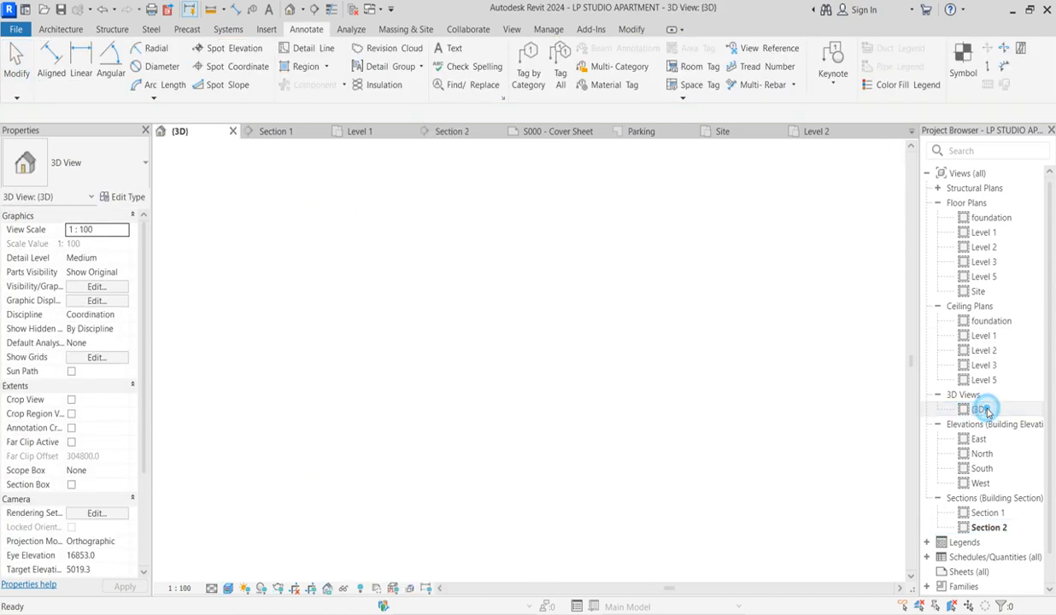
scroll(754, 352, up, 1)
scroll(526, 368, down, 2)
scroll(434, 324, up, 3)
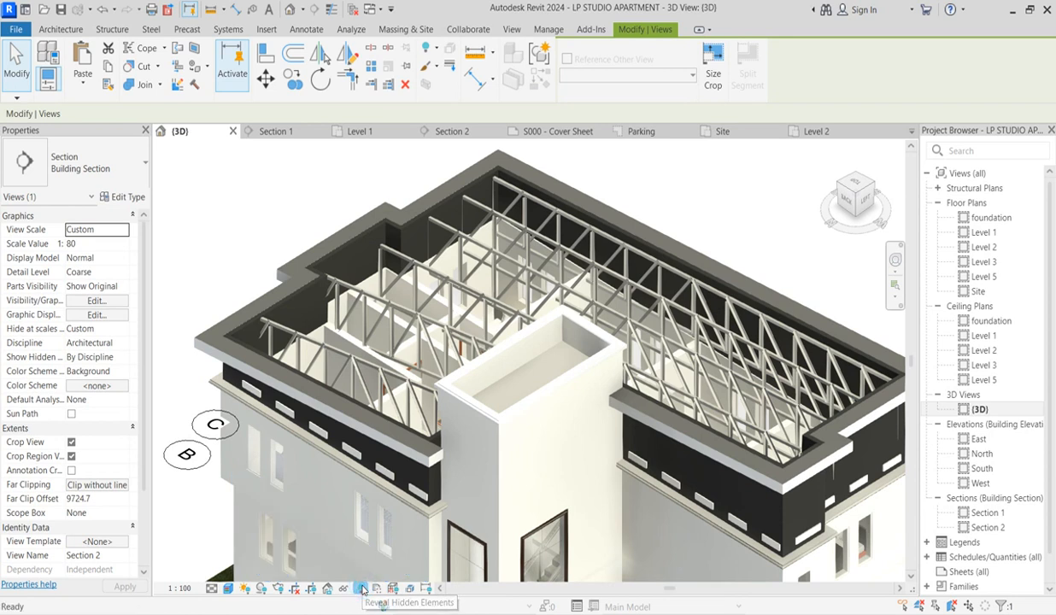
click(362, 588)
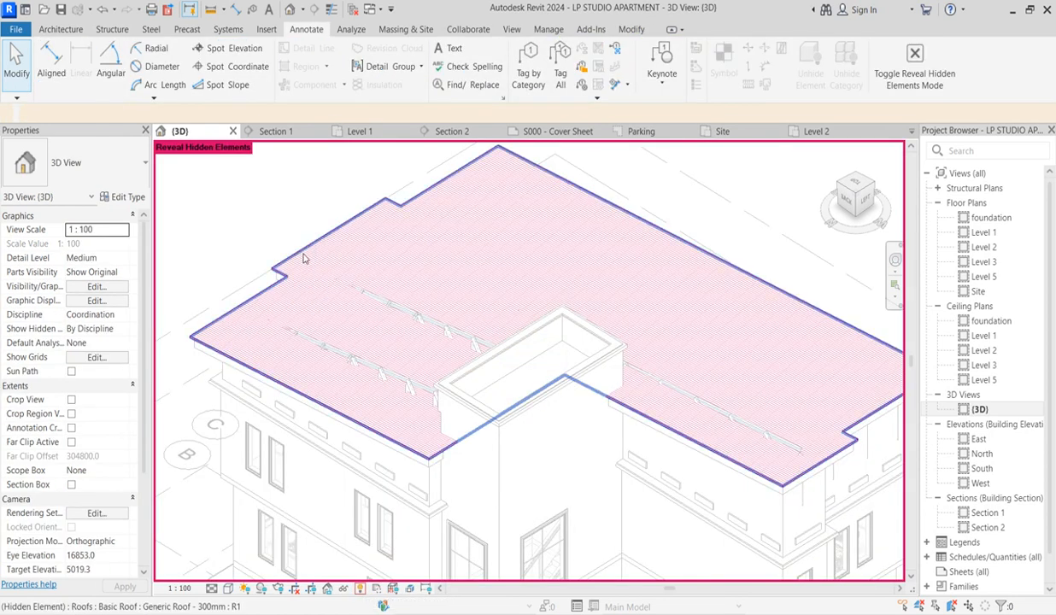
click(304, 258)
click(624, 75)
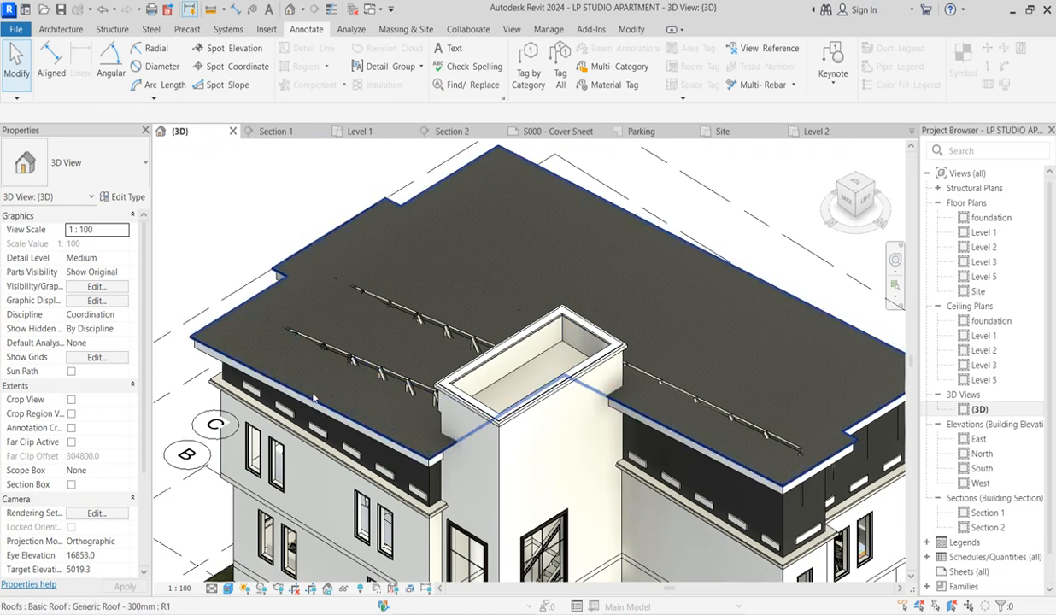
Examine where the trusses project through the roof around the stairwell in the 3D view and in the West and South elevations.
click(310, 399)
scroll(729, 410, up, 5)
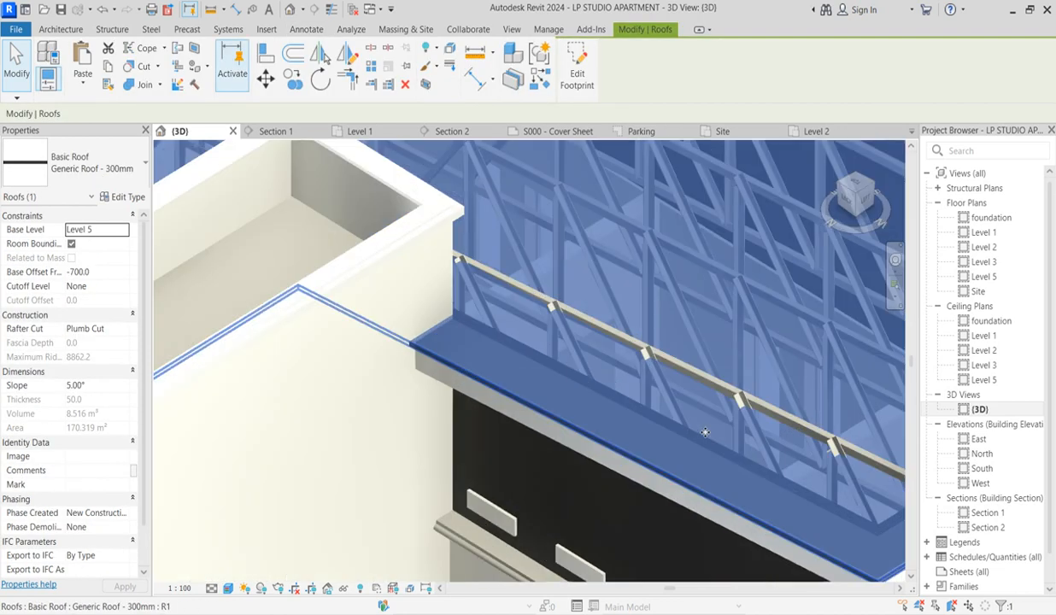
click(713, 389)
scroll(712, 389, down, 5)
scroll(530, 325, up, 3)
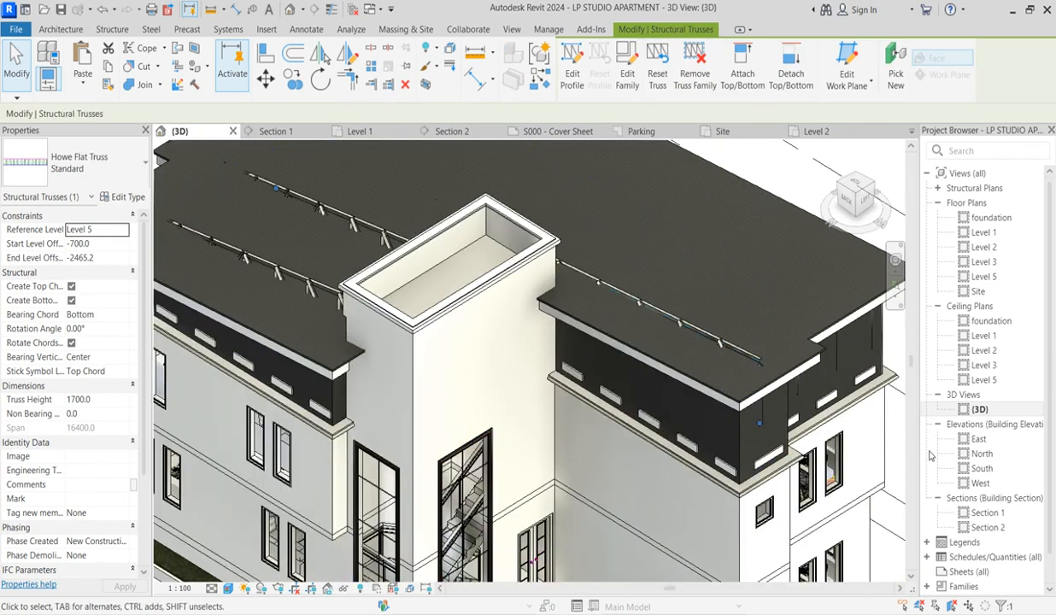
scroll(657, 420, down, 4)
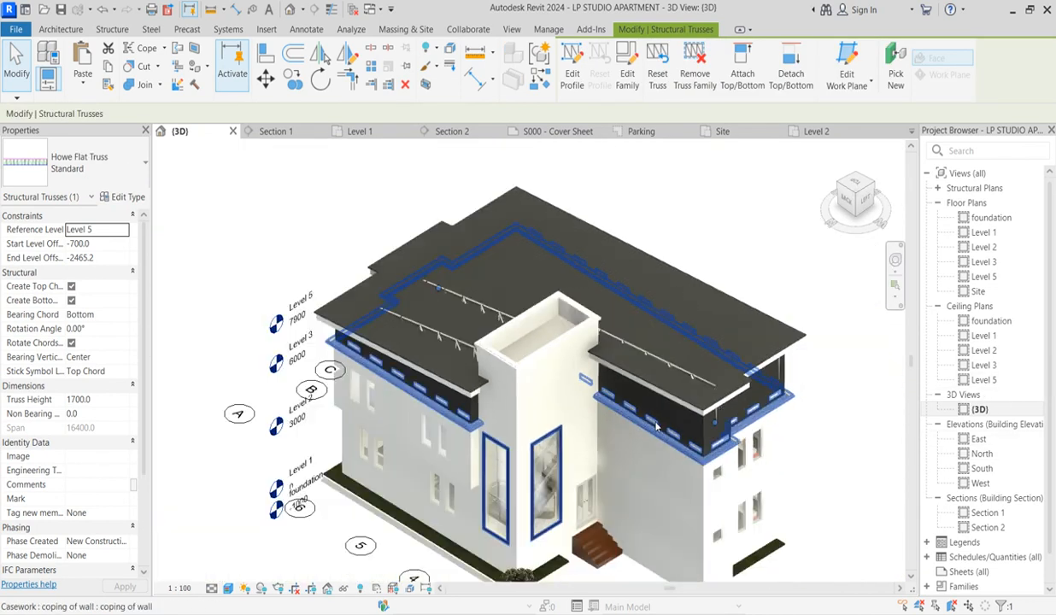
double_click(980, 485)
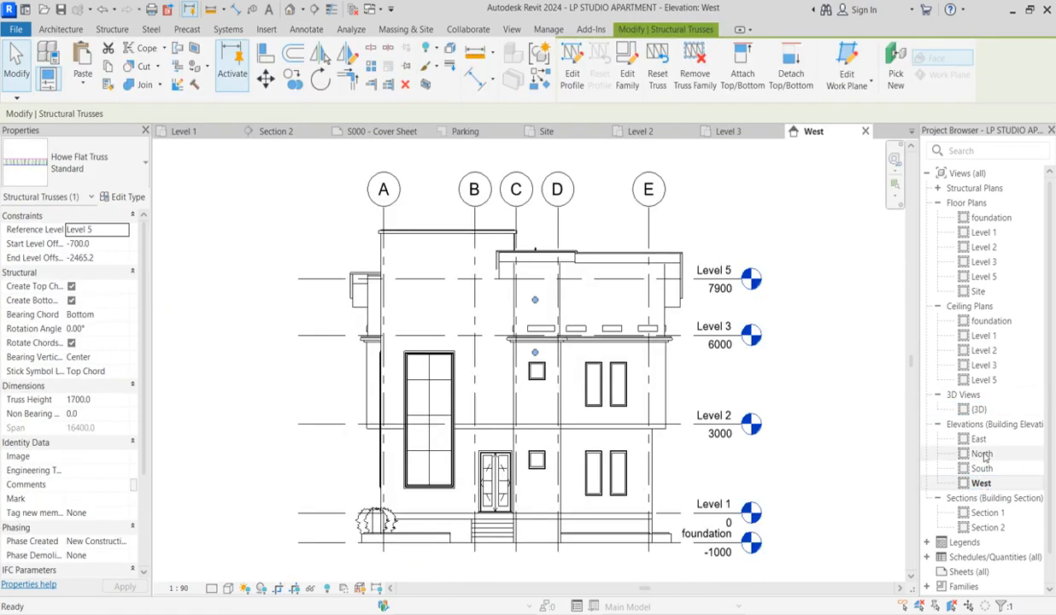
double_click(981, 469)
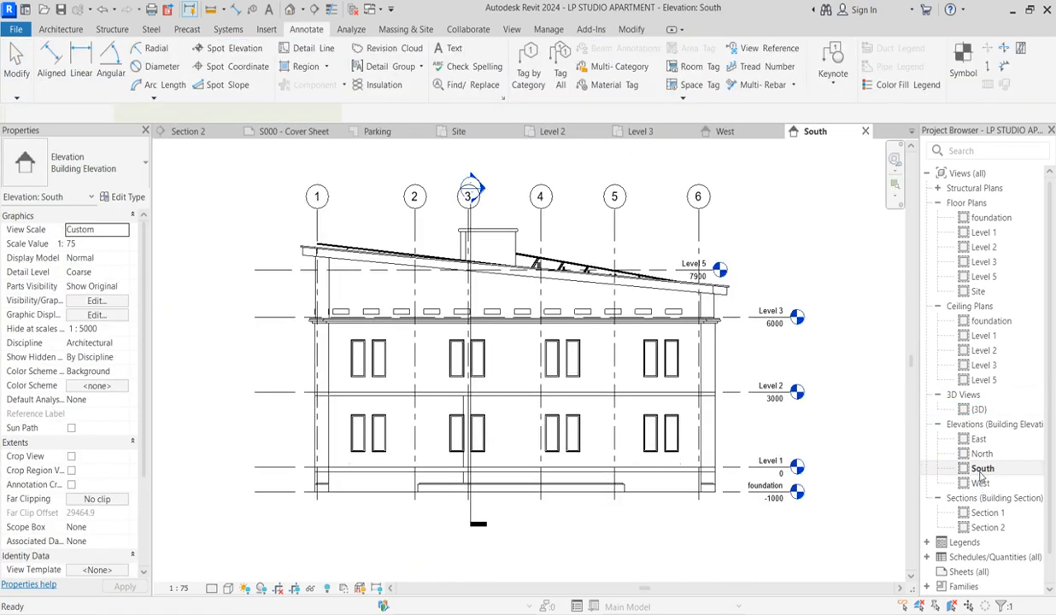
Lower the stairwell ends of the two short trusses in the South elevation to start level offsets of about -1577 and -1566 mm.
scroll(591, 317, up, 3)
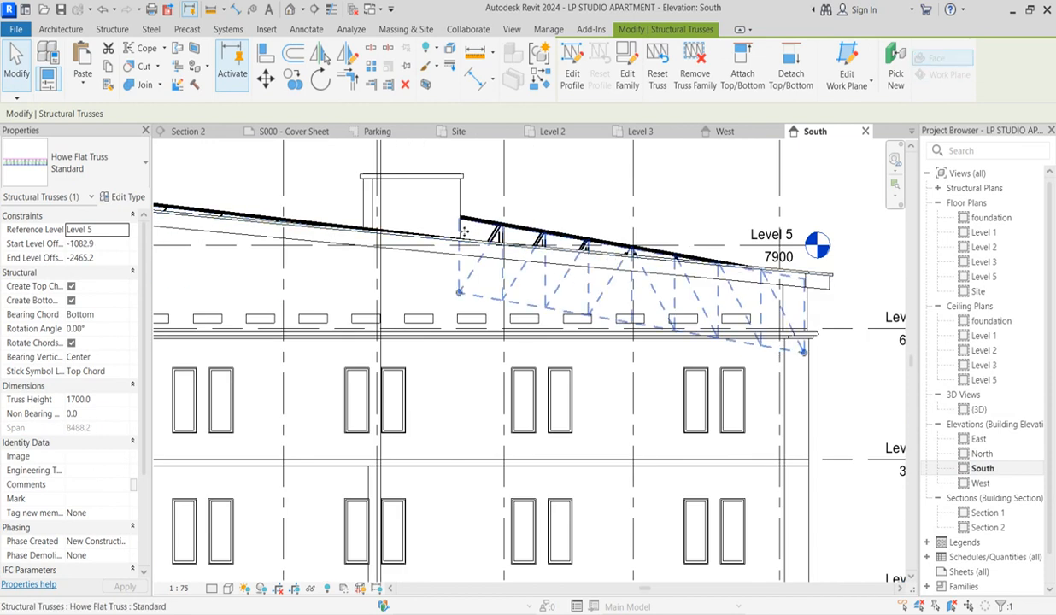
scroll(464, 230, up, 2)
drag(459, 330, 466, 351)
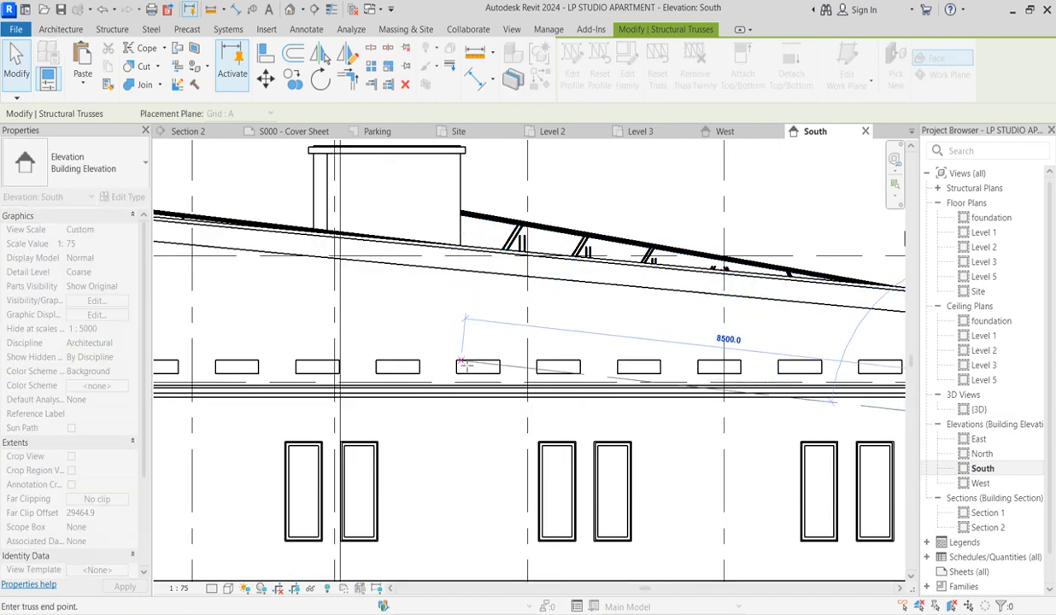
click(463, 359)
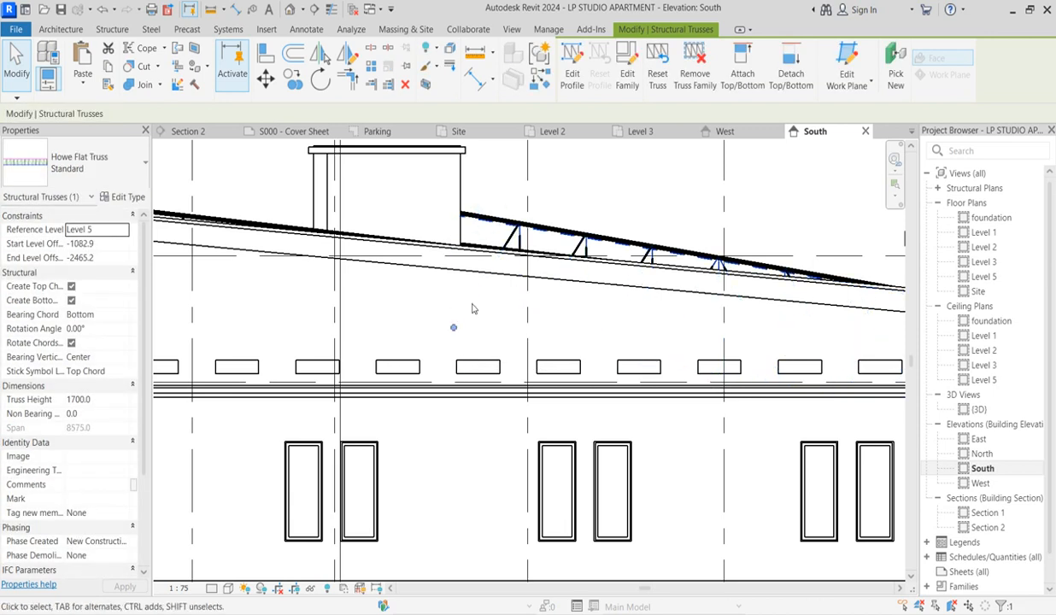
drag(453, 332, 457, 363)
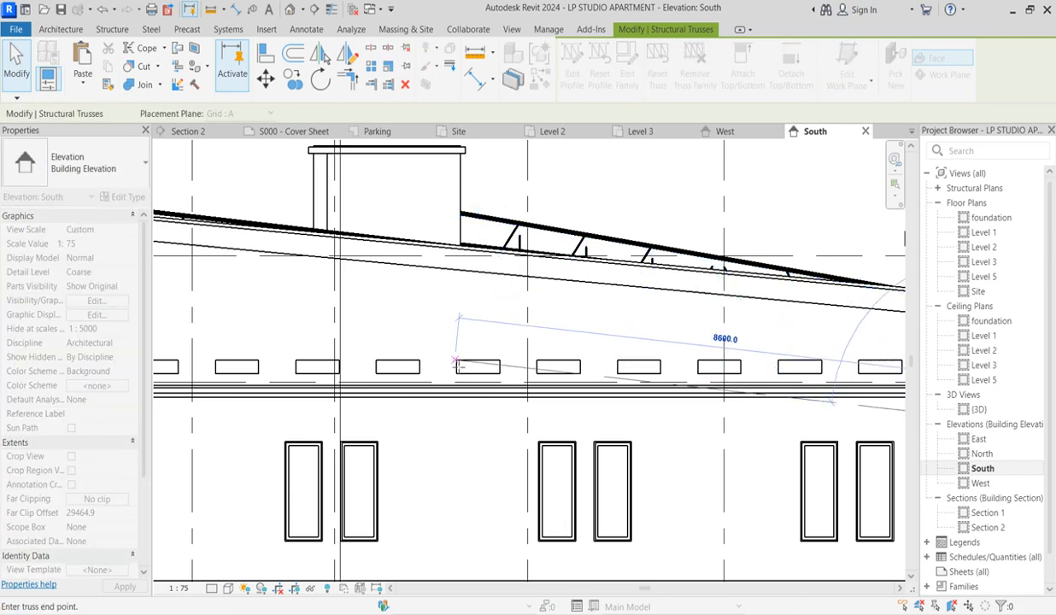
click(458, 364)
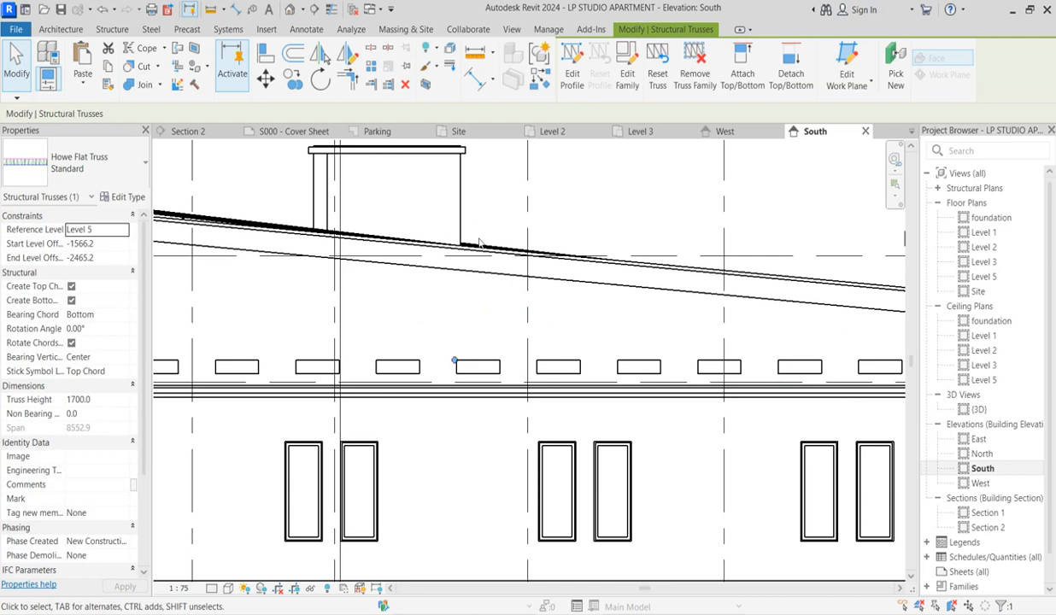
Lower the grid 1 end of the 16400 mm truss beneath the roof, to a start level offset of about -1030 mm.
scroll(483, 235, up, 2)
scroll(479, 248, up, 2)
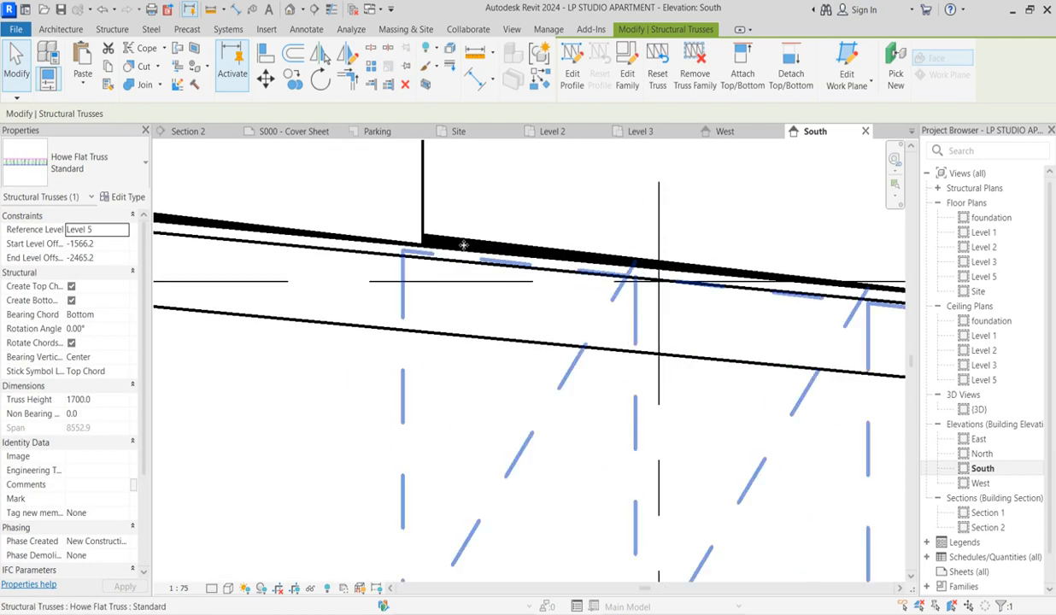
scroll(462, 246, down, 5)
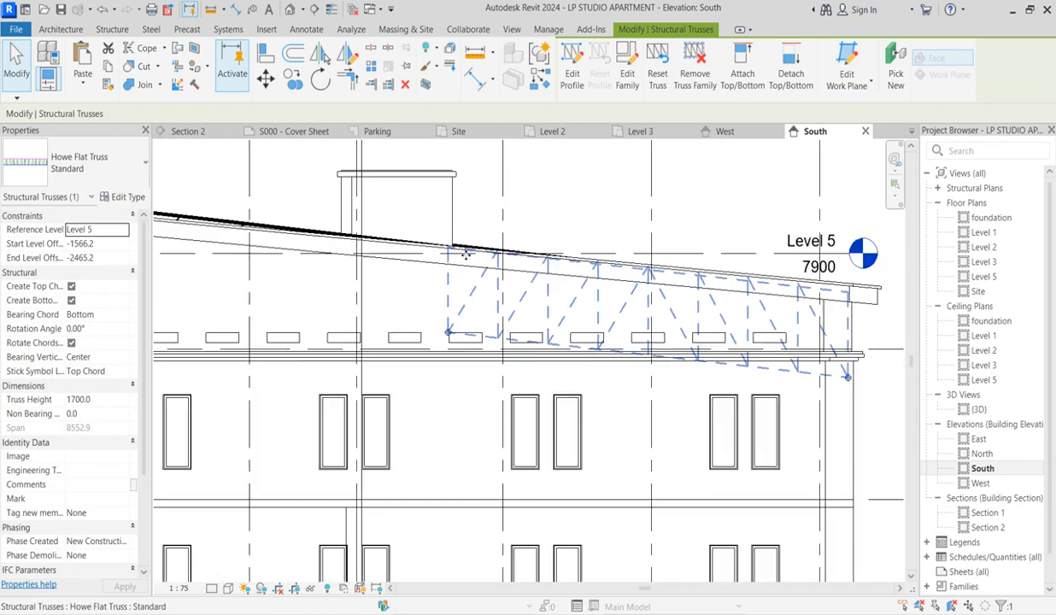
scroll(244, 222, up, 3)
drag(245, 223, 236, 213)
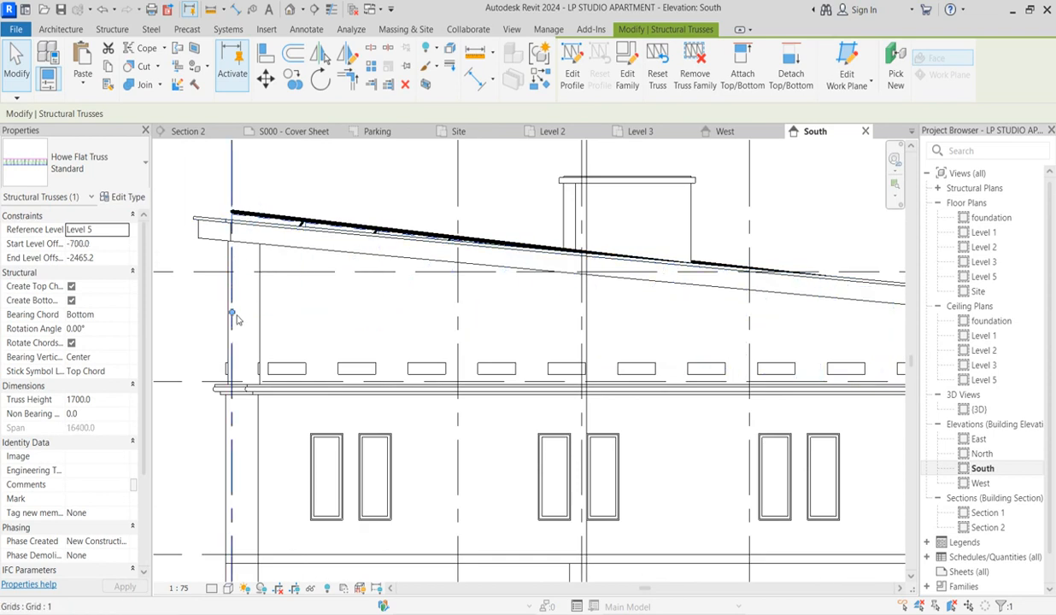
mouse_move(231, 314)
mouse_down()
mouse_move(239, 334)
mouse_move(231, 331)
mouse_up()
scroll(706, 270, up, 4)
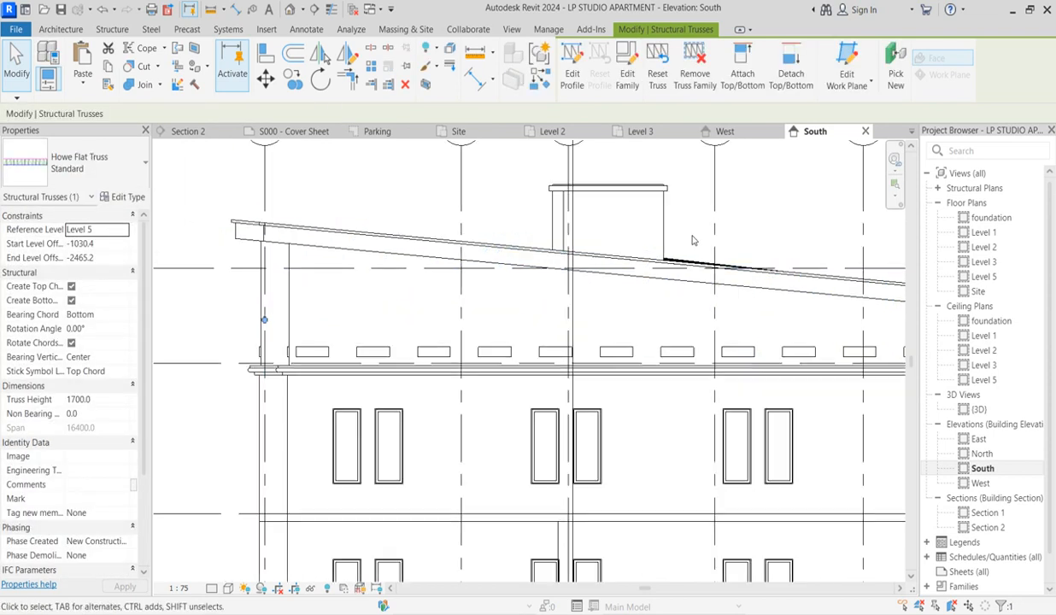
Select the short truss still projecting beside the stairwell and lower its stairwell end to a start level offset of about -1726 mm.
scroll(673, 282, up, 2)
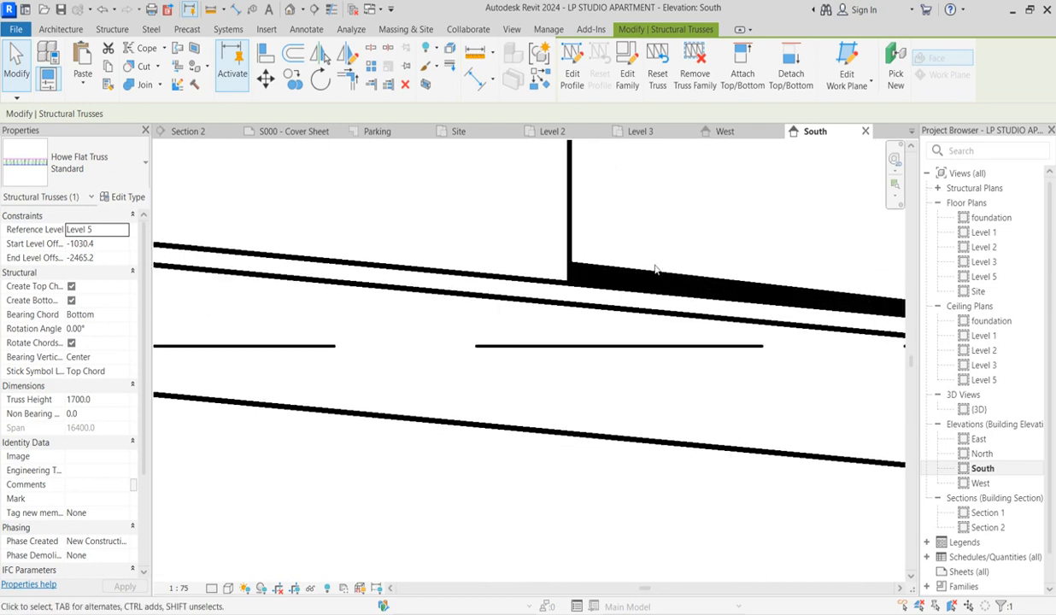
key(Escape)
scroll(656, 276, down, 2)
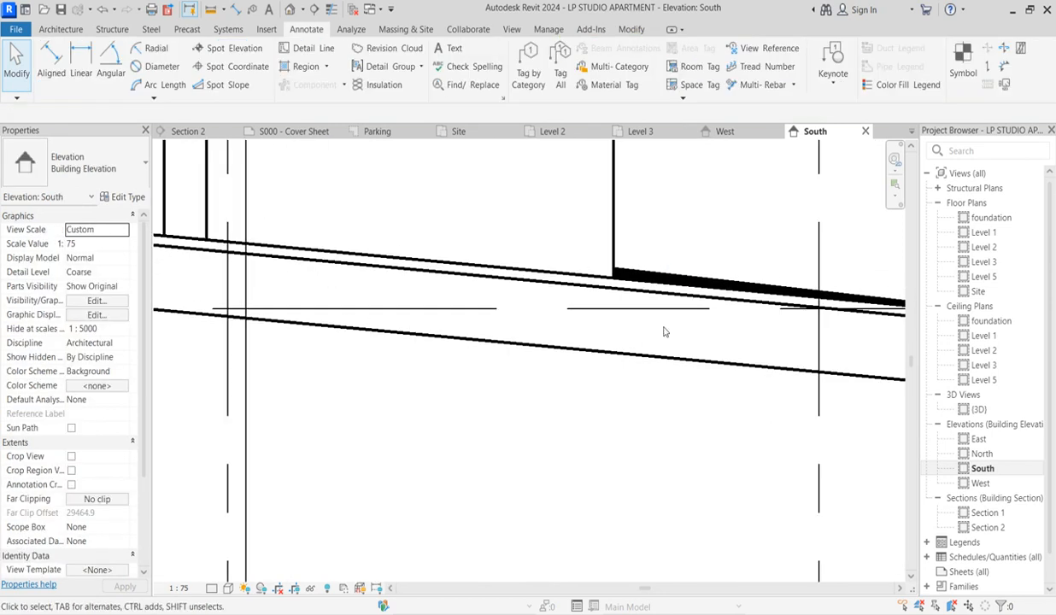
click(725, 283)
scroll(663, 290, down, 2)
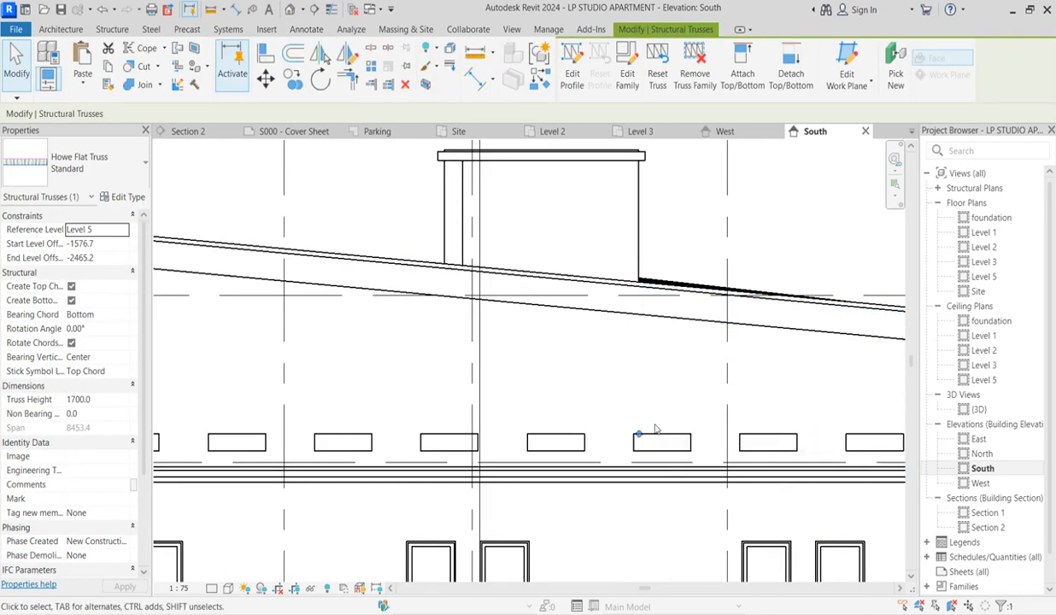
scroll(641, 431, up, 2)
drag(628, 444, 629, 464)
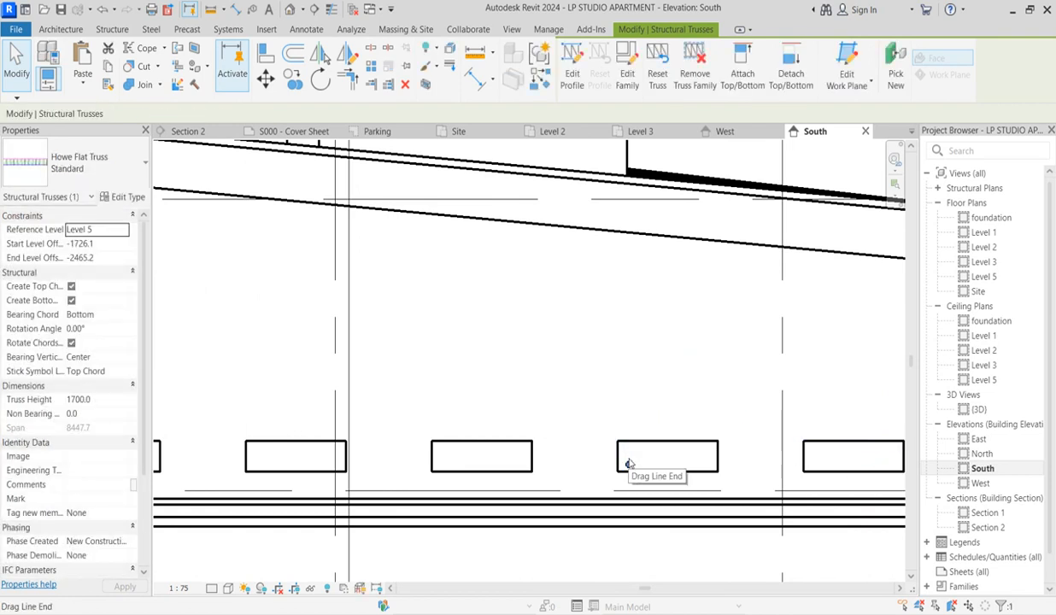
Lower the stairwell end of the other short truss to a start level offset of about -1717 mm.
scroll(605, 464, down, 1)
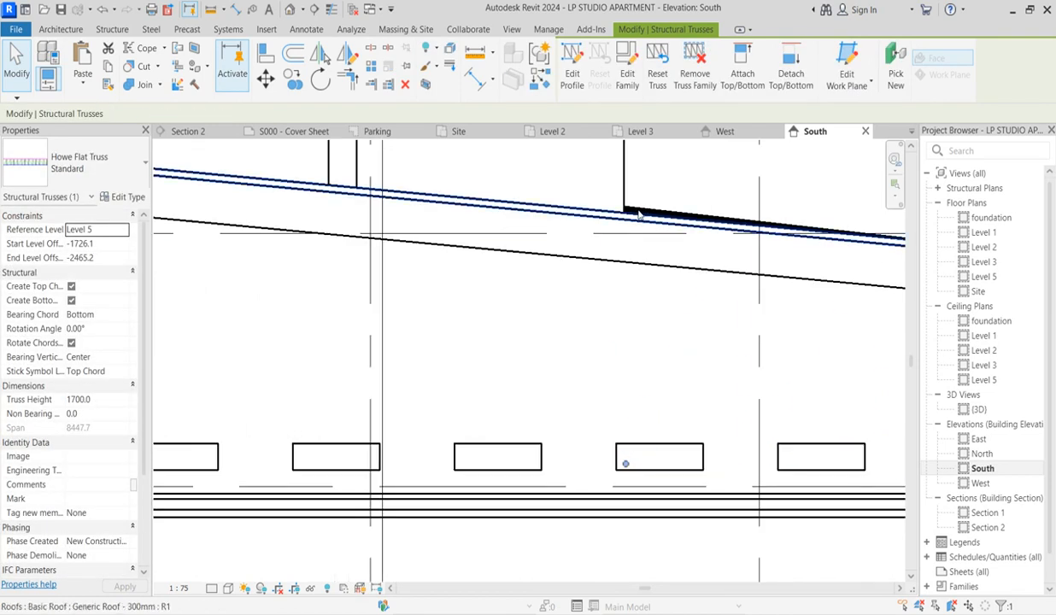
click(640, 209)
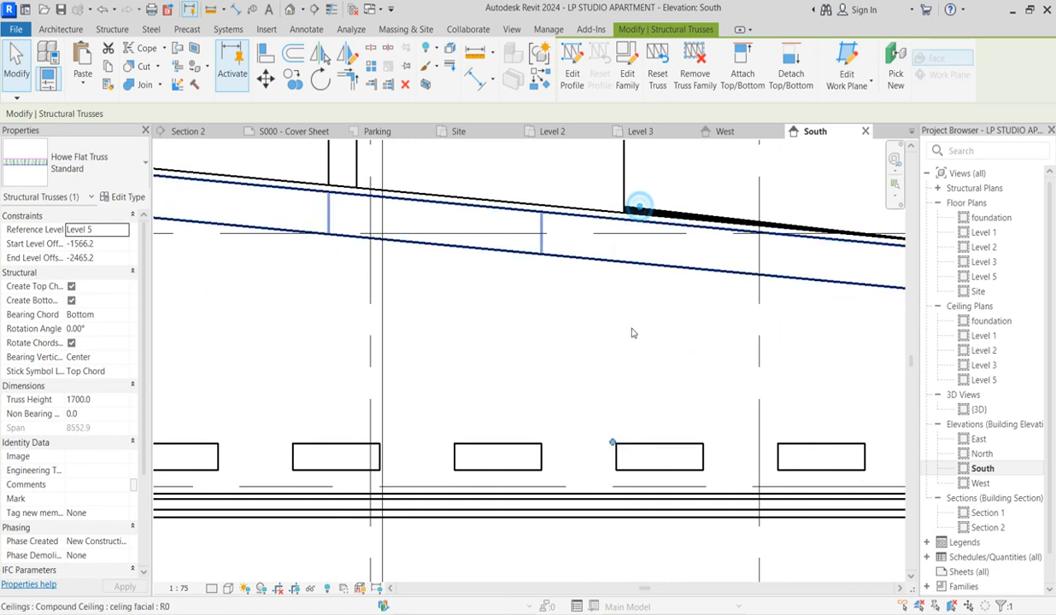
click(612, 442)
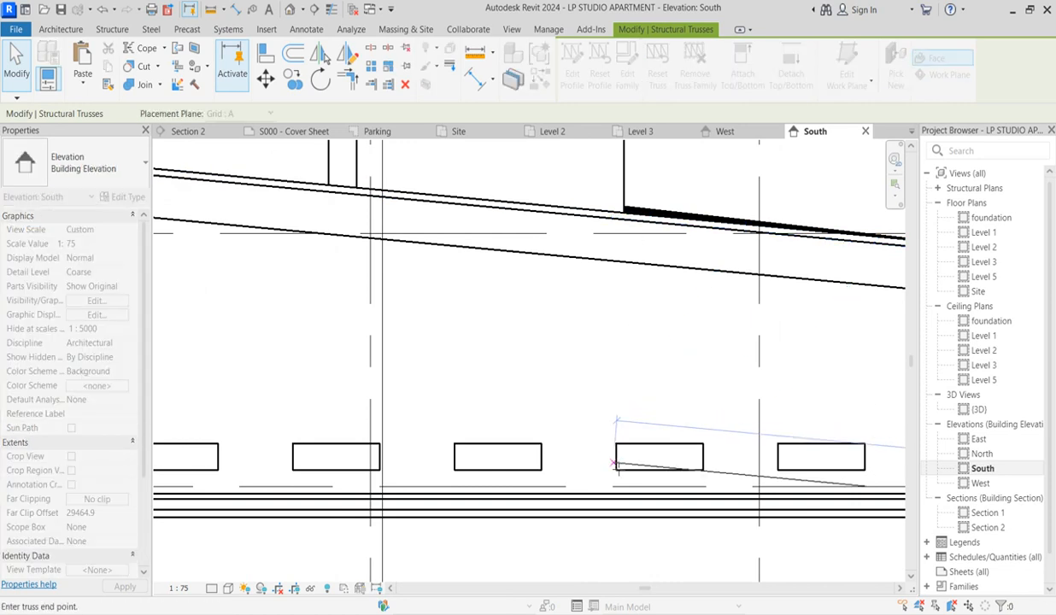
click(616, 463)
scroll(615, 359, down, 3)
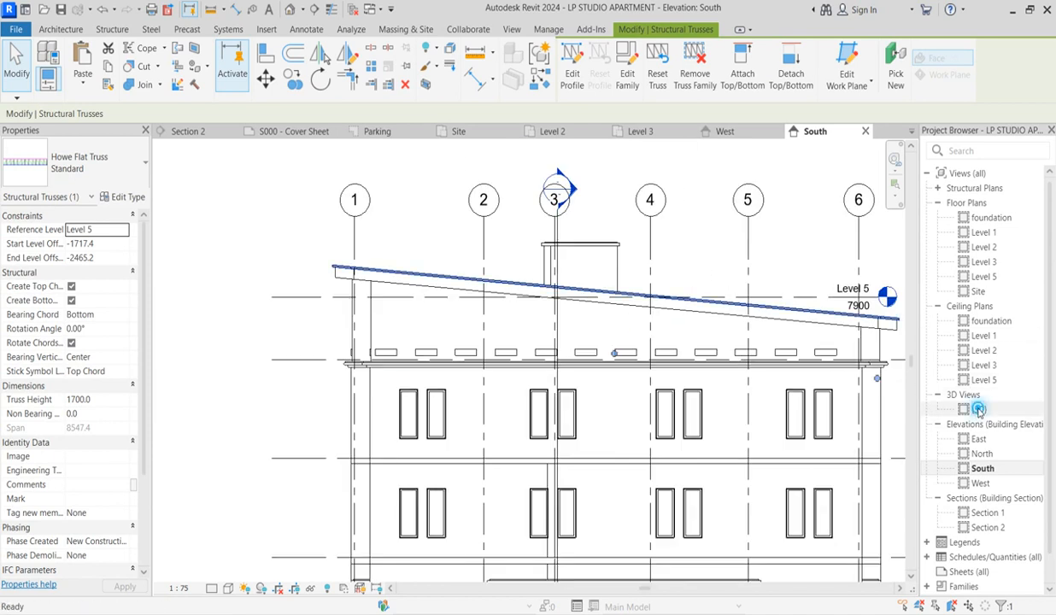
Open the 3D view, clear the selection and check the whole roof surface for trusses poking through.
double_click(978, 410)
scroll(601, 348, up, 5)
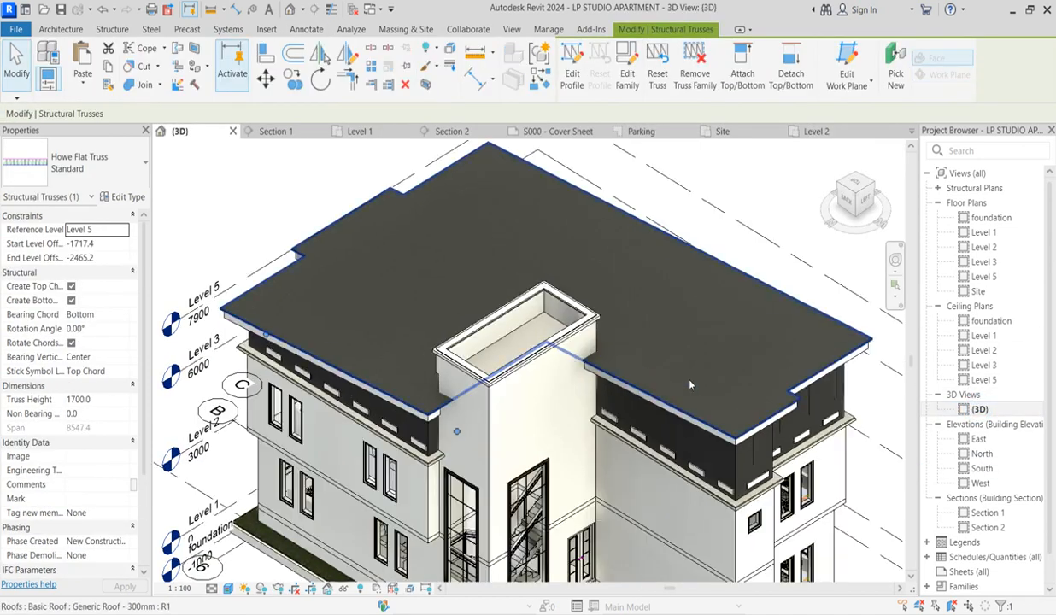
scroll(439, 410, down, 2)
click(667, 267)
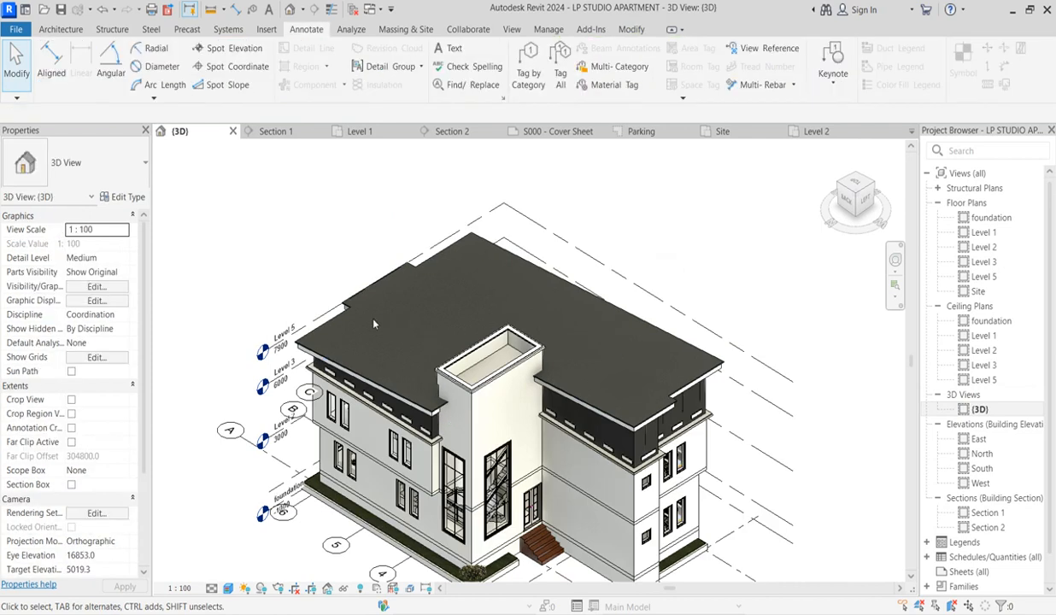
scroll(370, 314, up, 1)
scroll(325, 295, up, 3)
scroll(321, 326, down, 3)
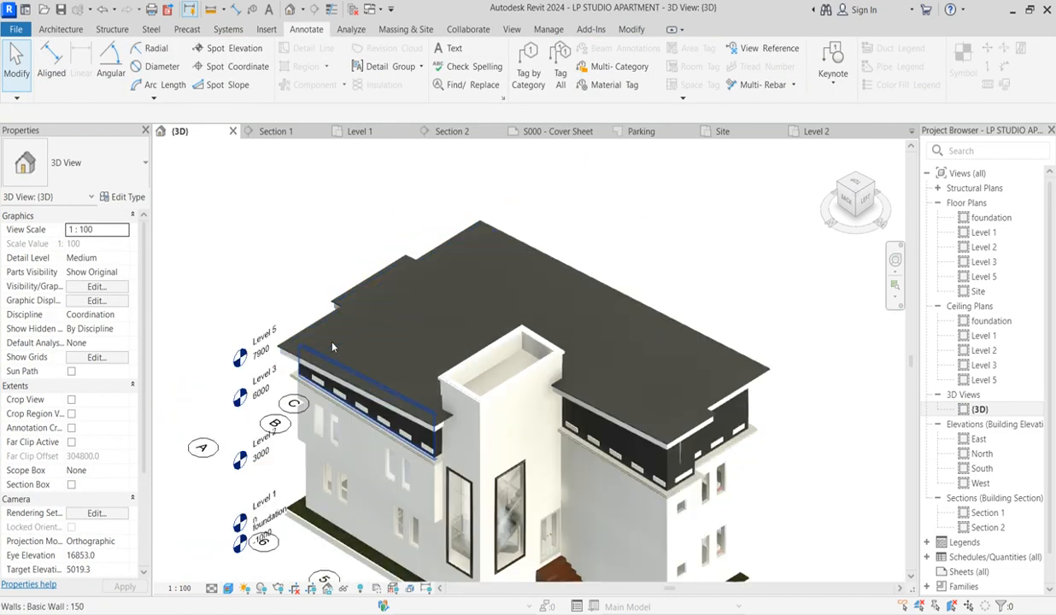
scroll(776, 326, up, 2)
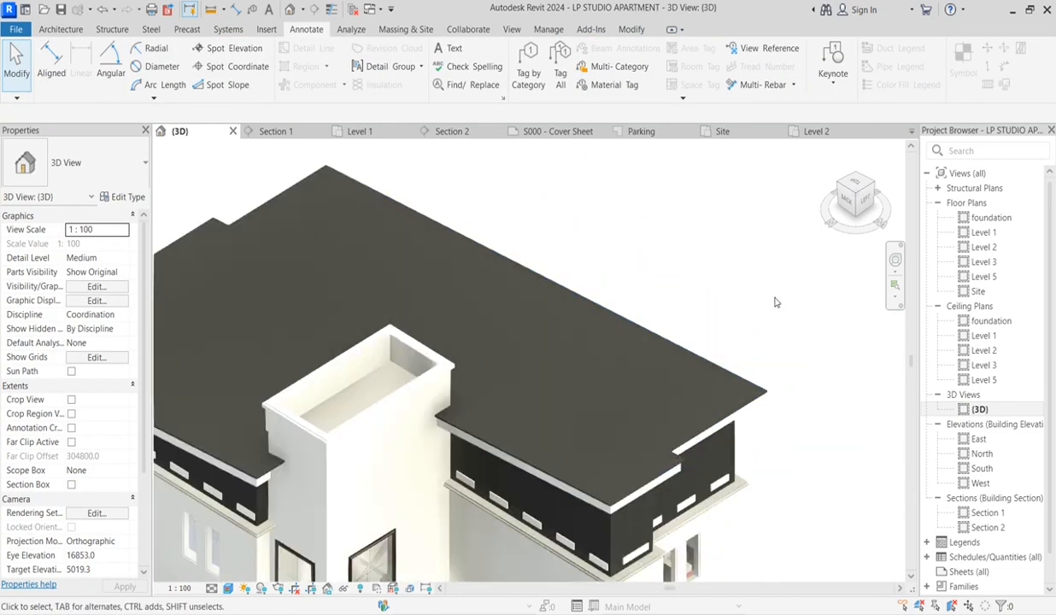
scroll(763, 278, down, 3)
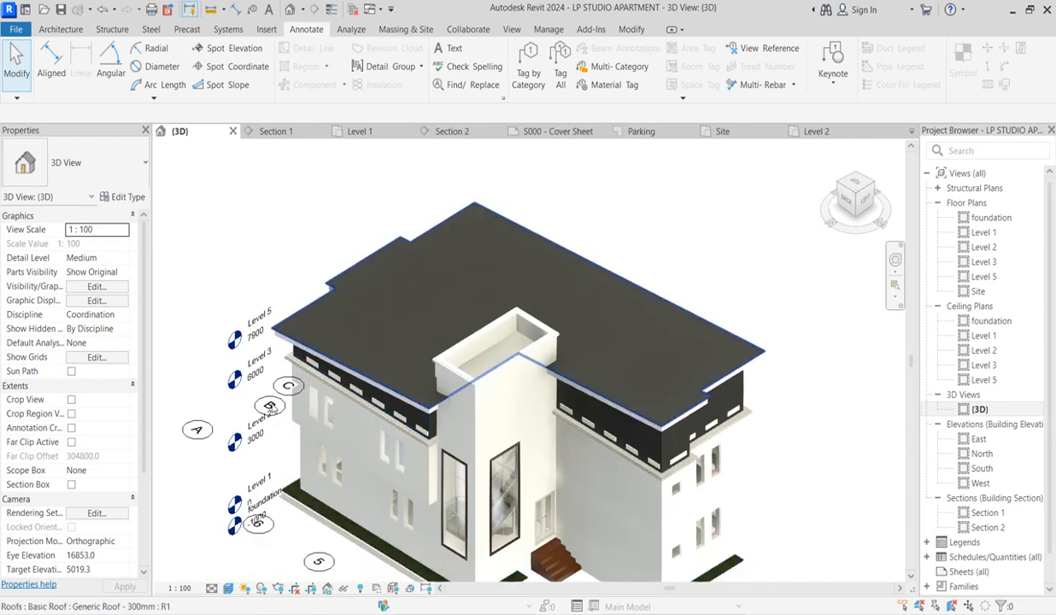
scroll(242, 343, up, 1)
scroll(510, 251, down, 3)
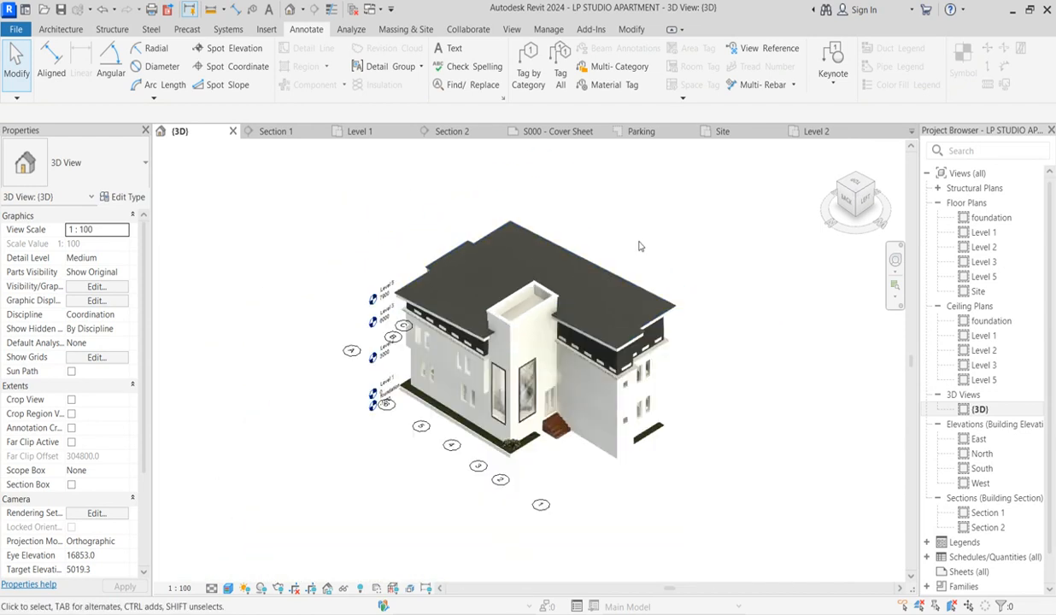